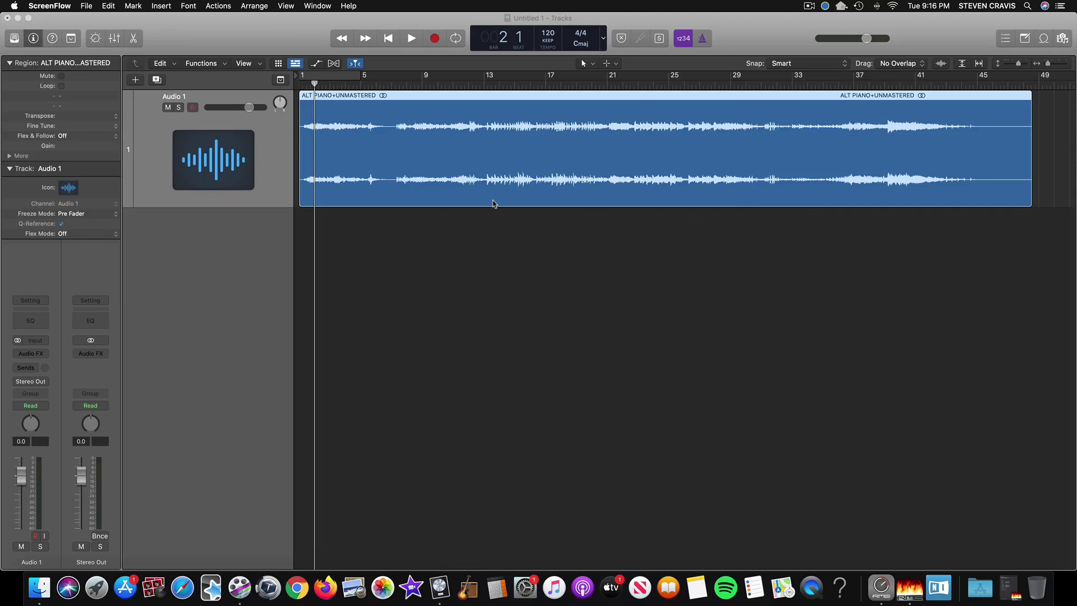
# Return the playhead to bar 1 and browse File > Import without choosing anything.
pyautogui.moveTo(315, 85); pyautogui.dragTo(300, 86)
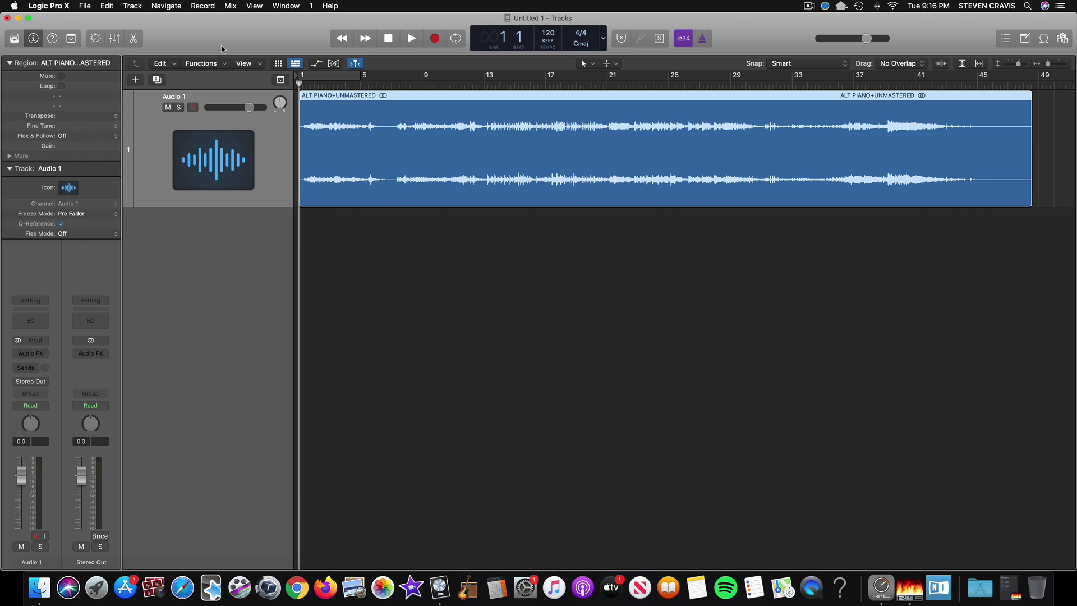
pyautogui.scroll(-1, 266, 121)
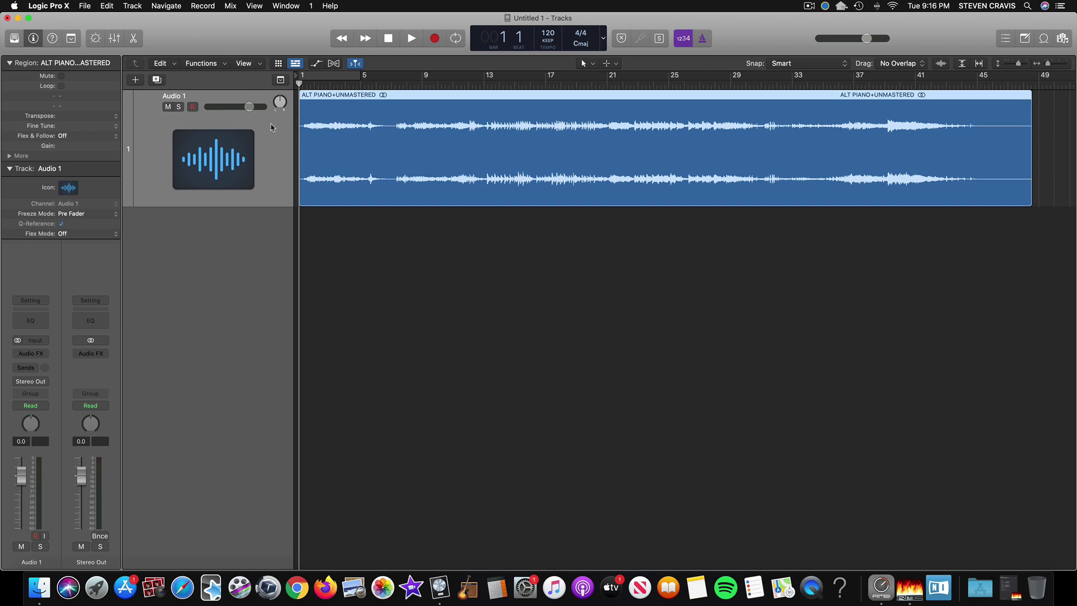
pyautogui.click(85, 5)
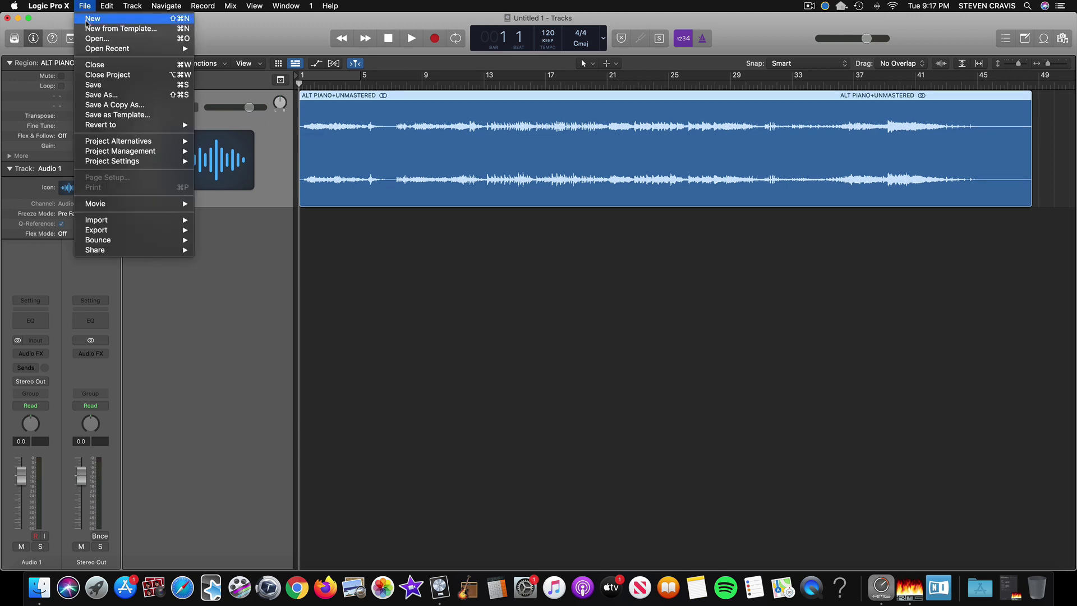
pyautogui.moveTo(104, 131)
pyautogui.moveTo(119, 221)
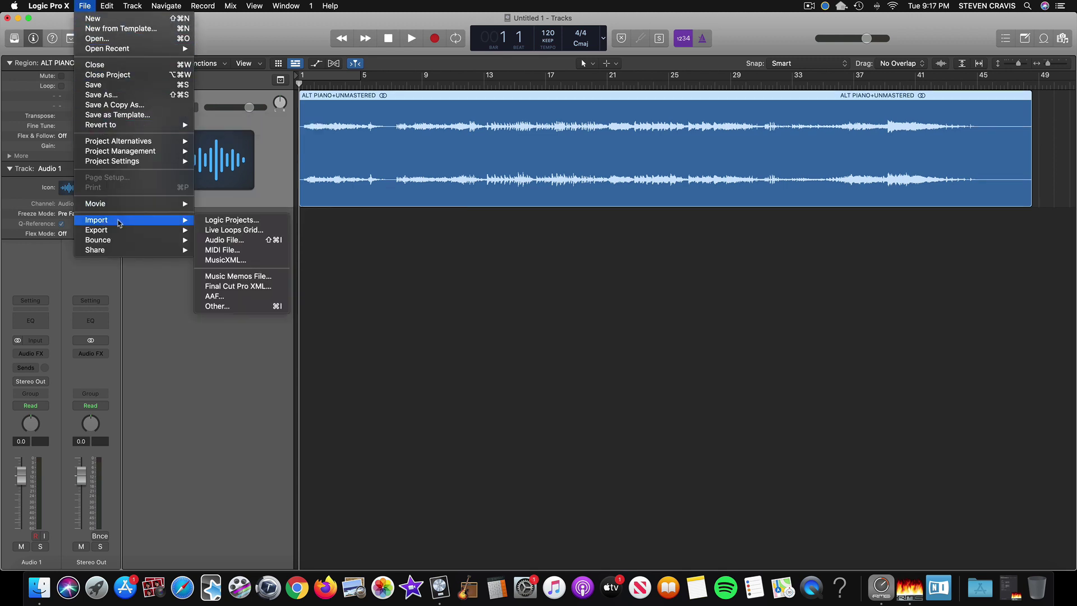
pyautogui.click(156, 280)
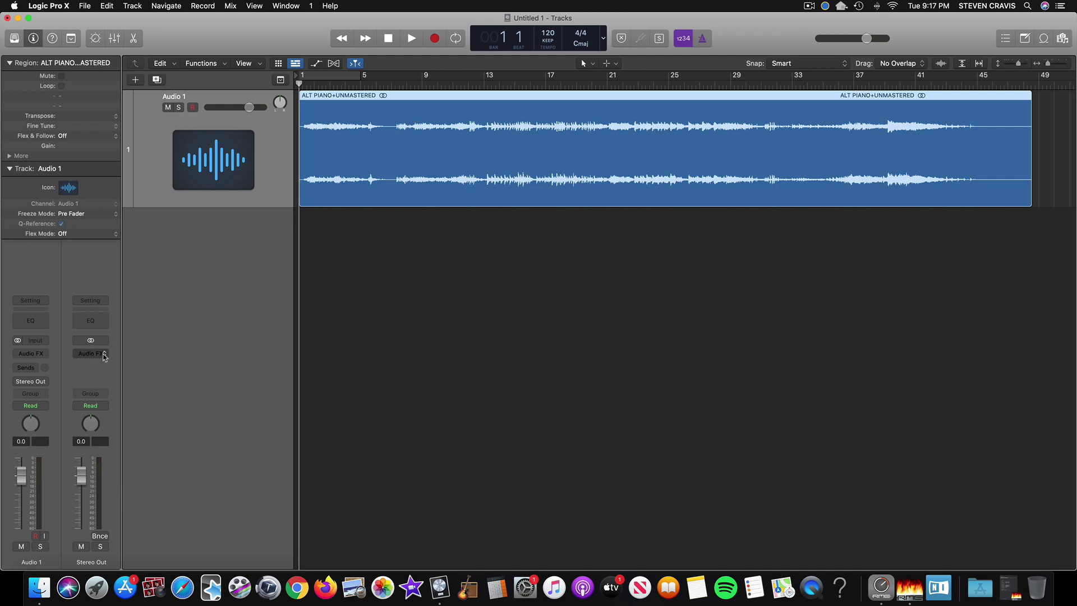
# Show the piano region in the File editor and review the Advanced Tools preferences.
pyautogui.doubleClick(597, 147)
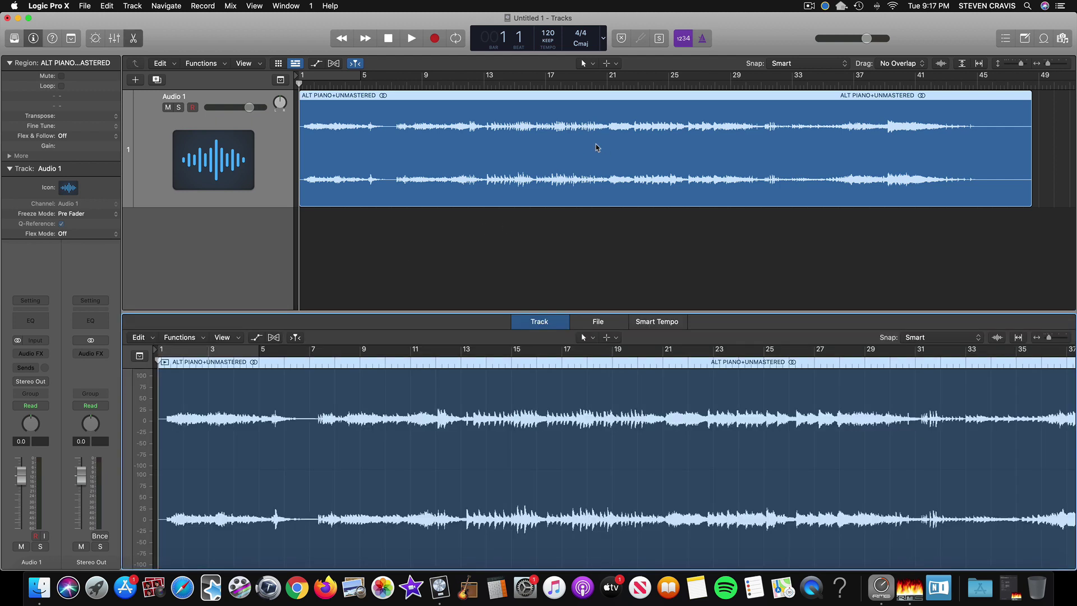
pyautogui.click(595, 325)
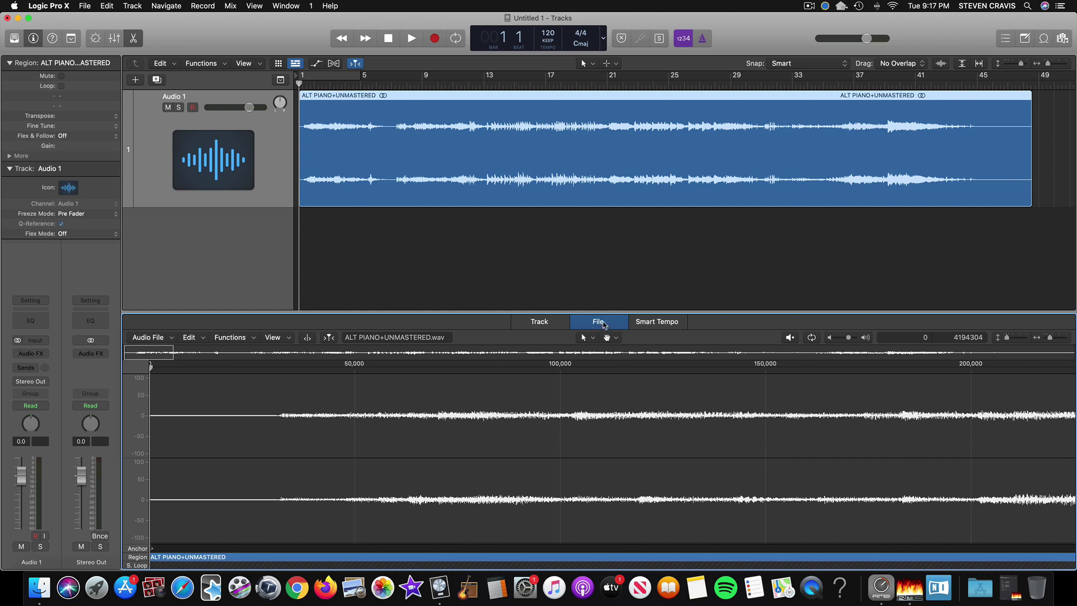
pyautogui.click(66, 6)
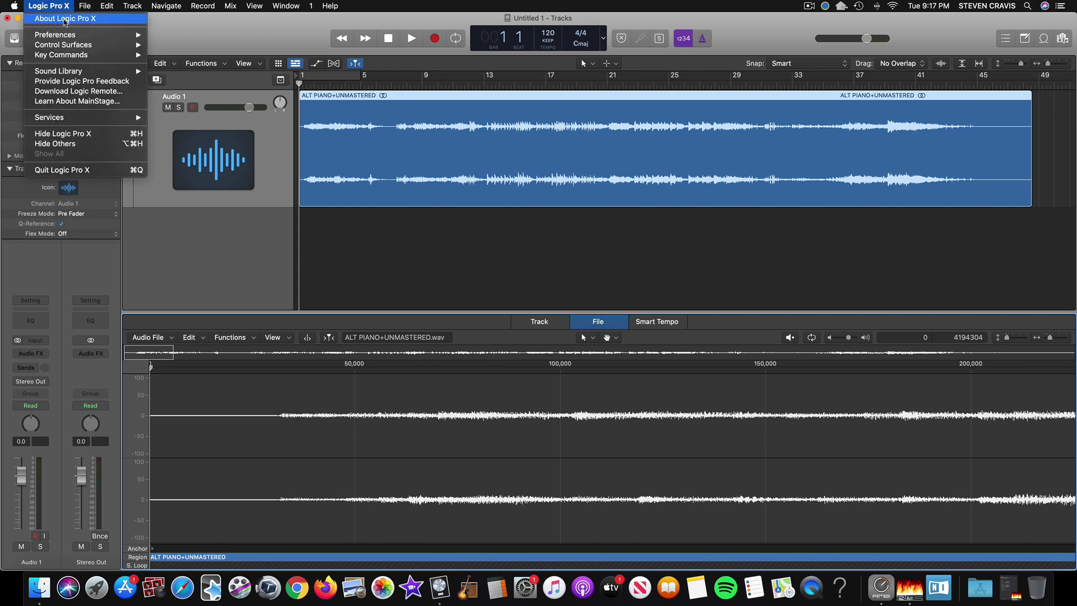
pyautogui.moveTo(66, 35)
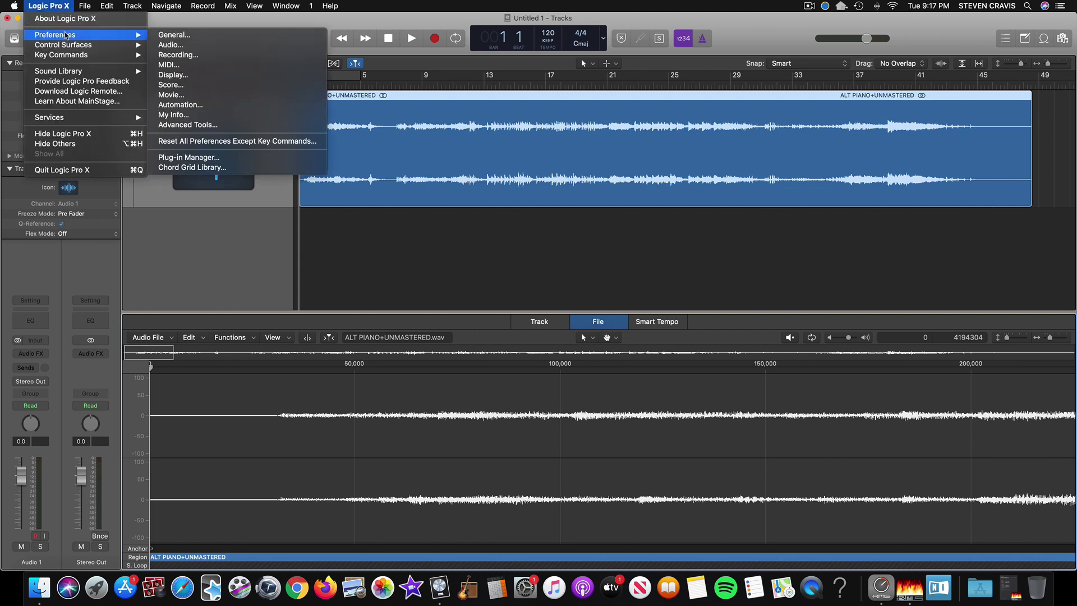
pyautogui.click(179, 124)
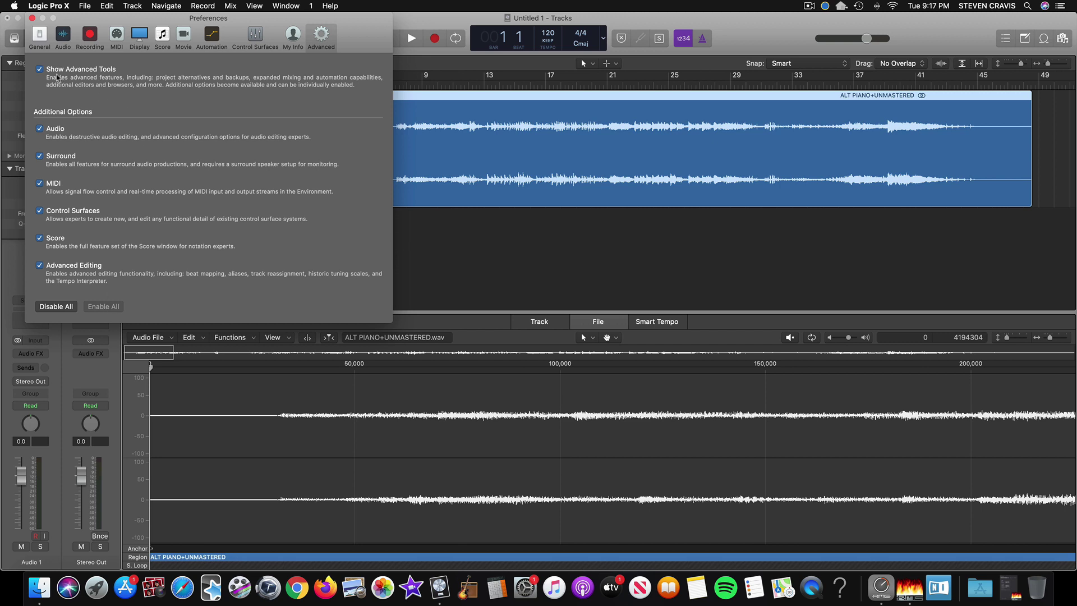
pyautogui.click(32, 18)
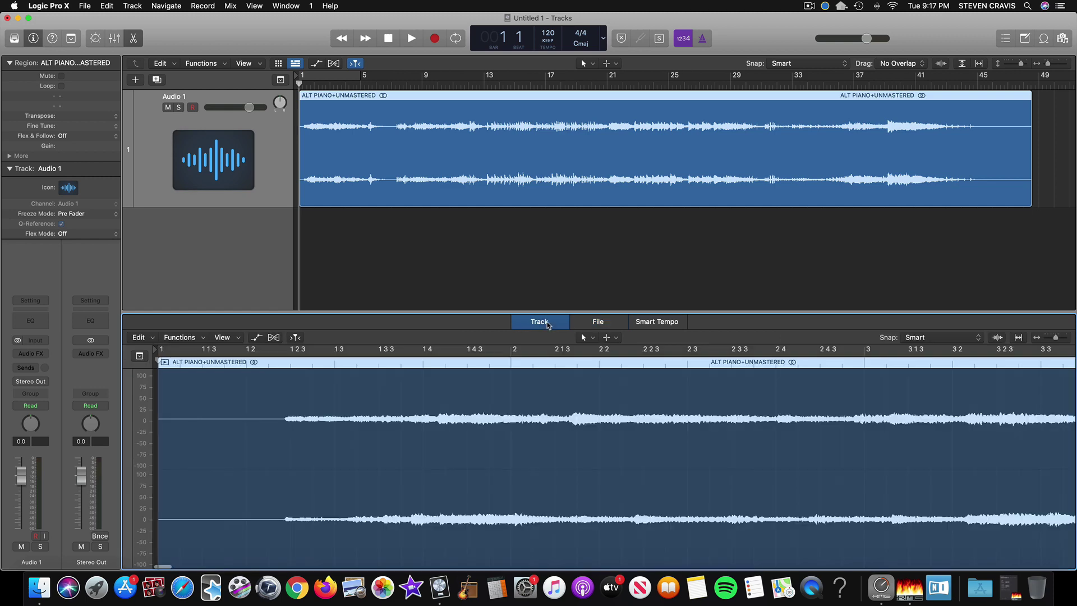
# Toggle between Track and File views and reopen ALT PIANO+UNMASTERED.wav in the file editor.
pyautogui.click(548, 325)
pyautogui.click(598, 324)
pyautogui.click(597, 322)
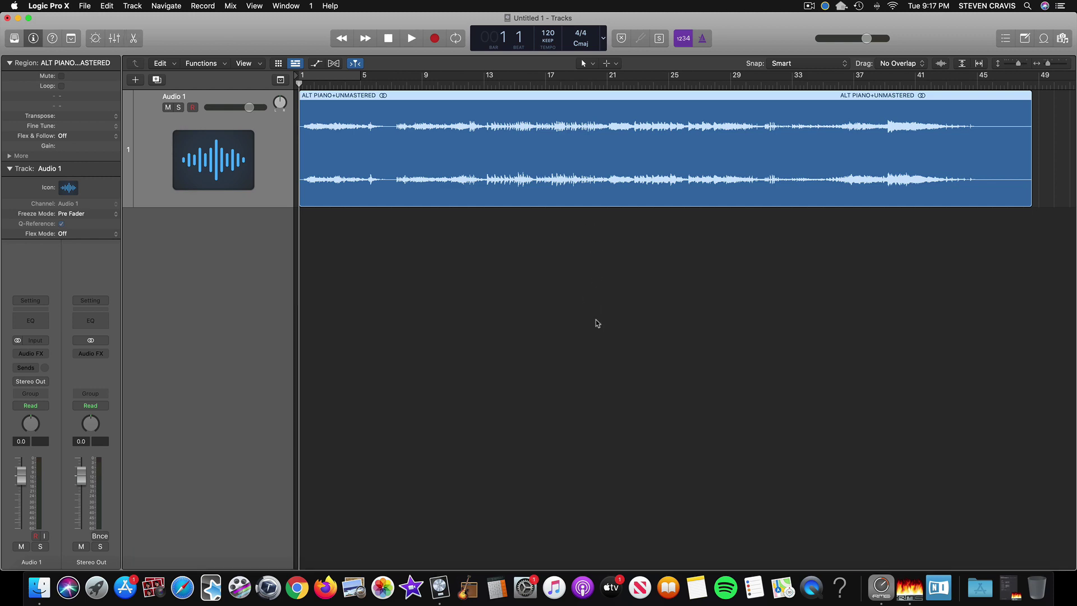
pyautogui.doubleClick(589, 150)
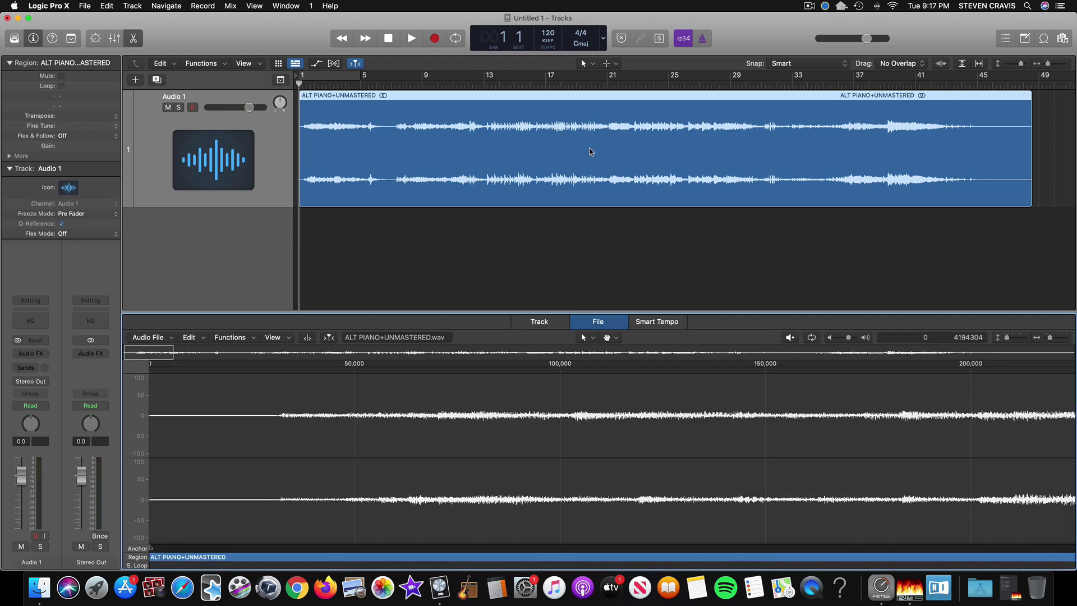
pyautogui.click(530, 325)
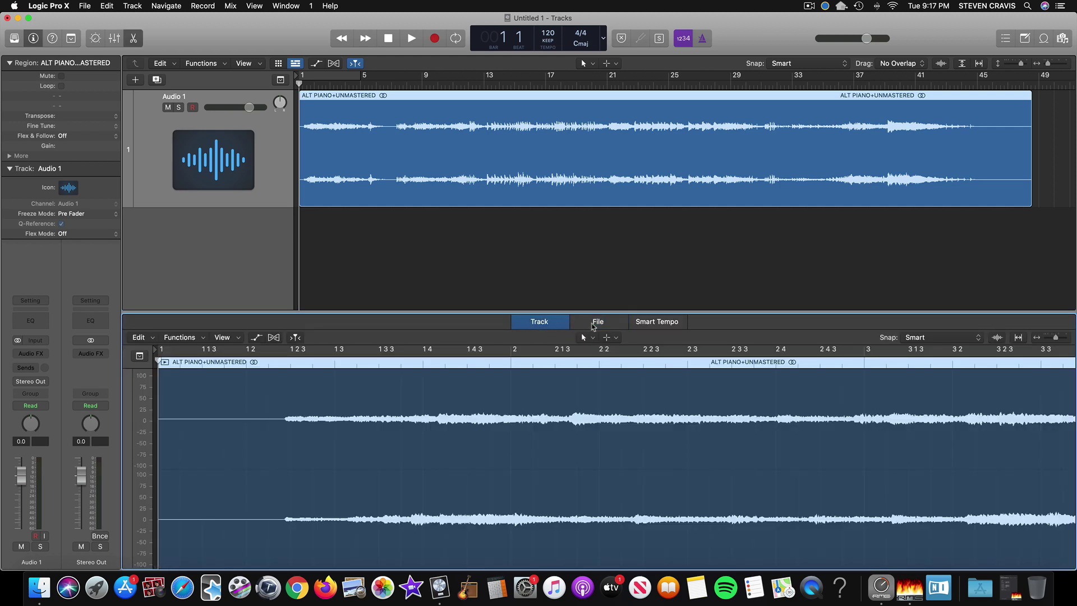
pyautogui.click(595, 325)
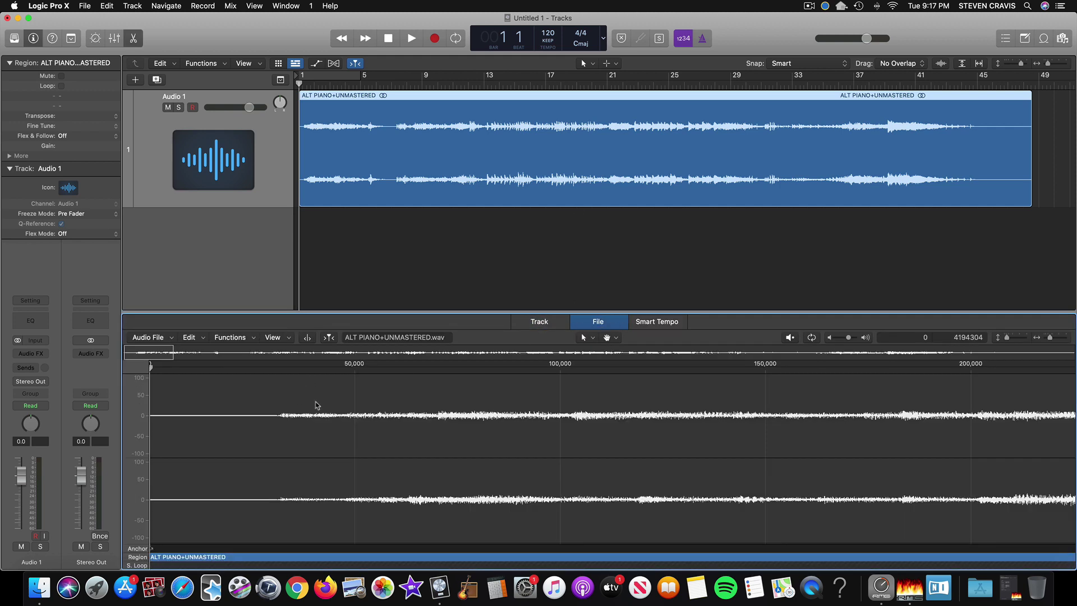
pyautogui.click(241, 339)
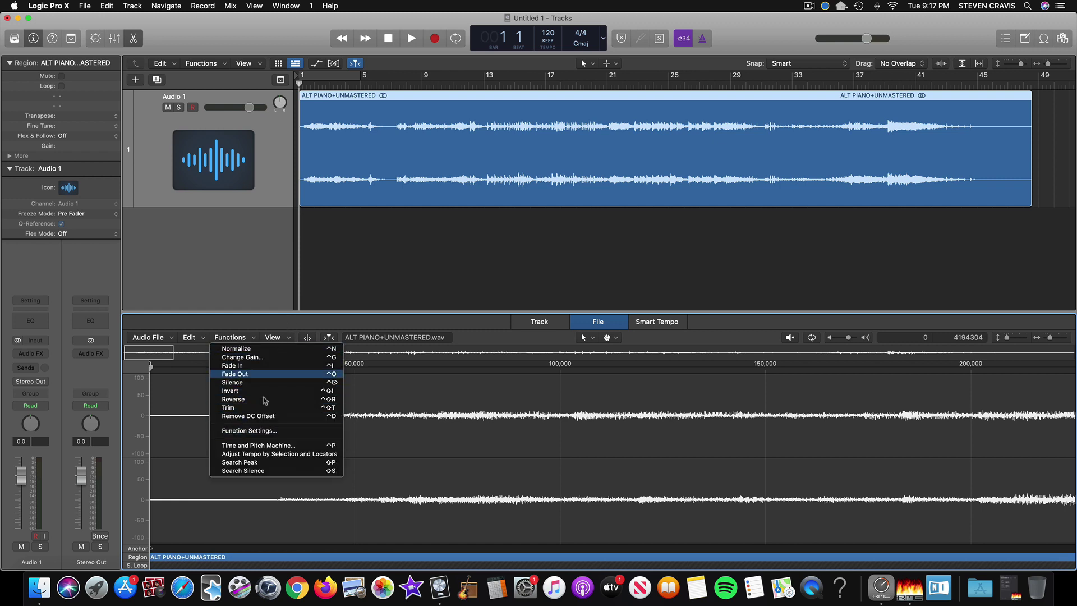
# Switch the editor ruler to Bars/Beats.
pyautogui.click(291, 335)
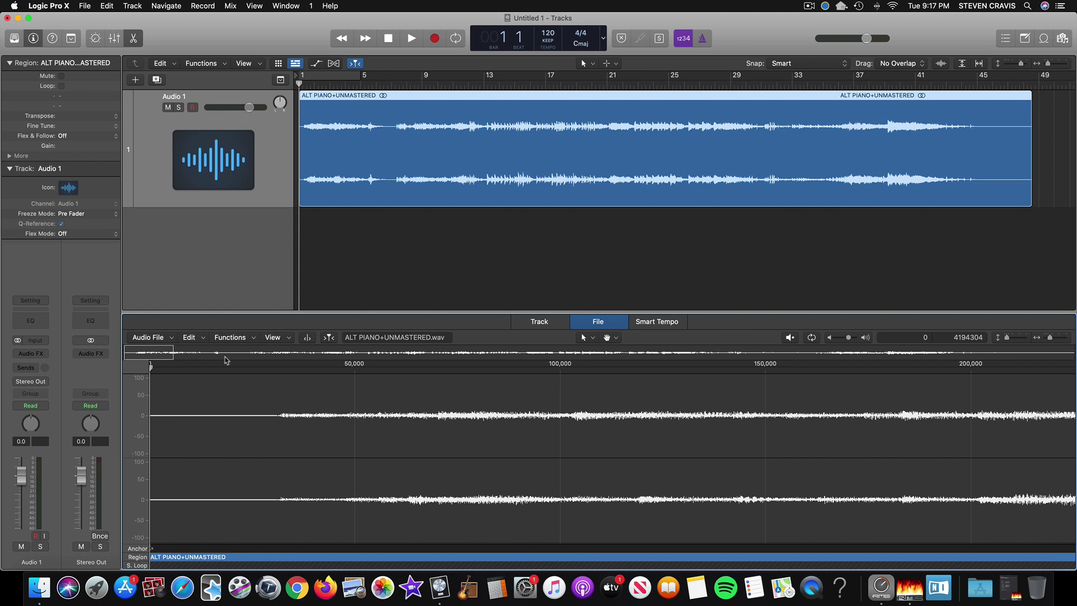
pyautogui.rightClick(207, 367)
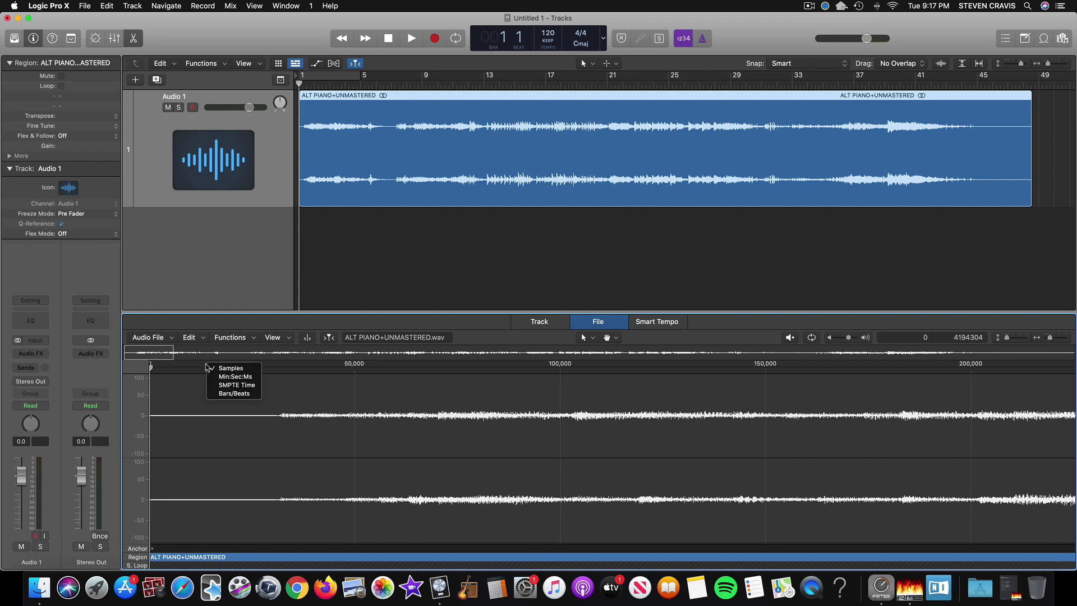
pyautogui.click(236, 394)
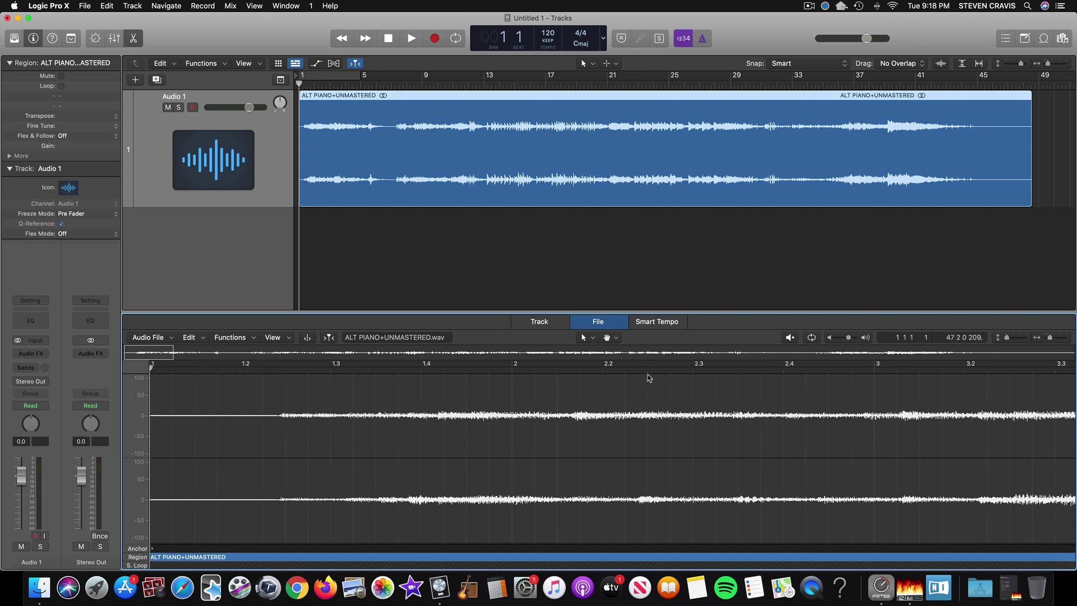
# Zoom out to show bars 1–41 and run Search Peak to find the loudest peak.
pyautogui.click(1051, 339)
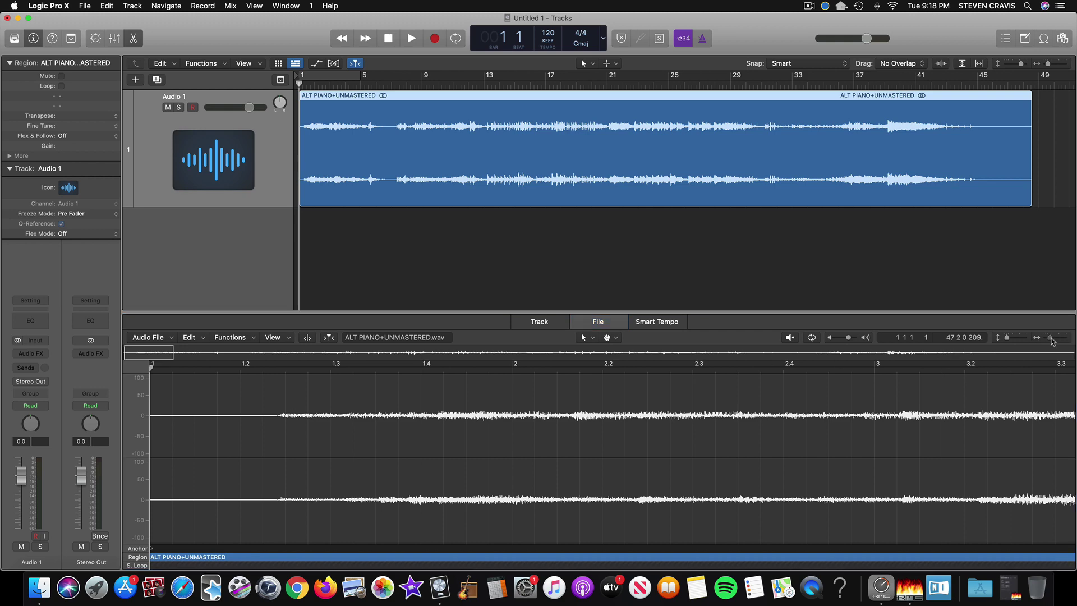
pyautogui.moveTo(1052, 340); pyautogui.dragTo(1036, 343)
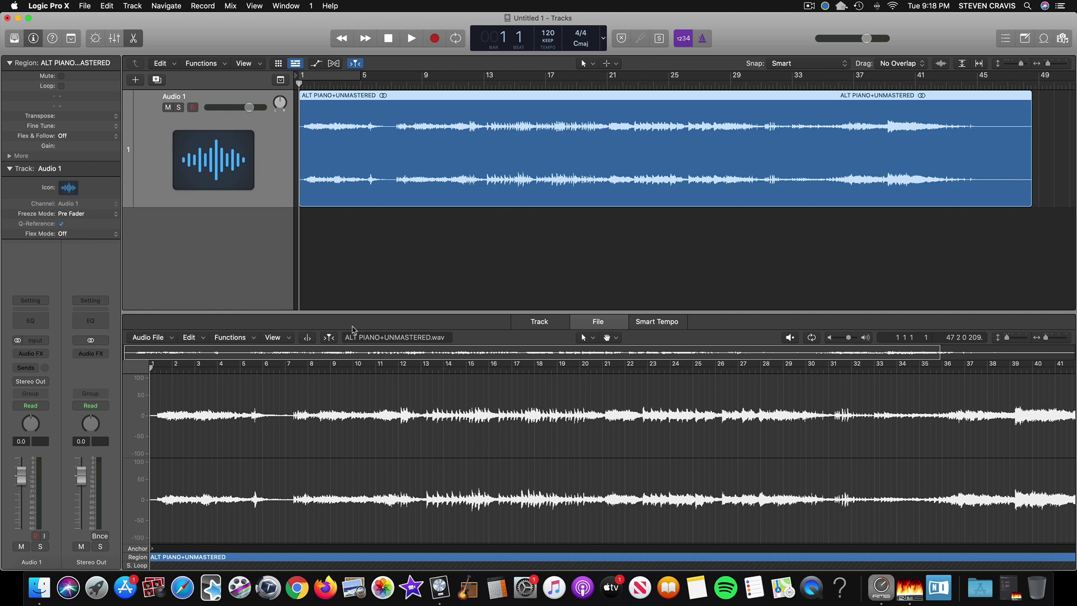
pyautogui.click(232, 337)
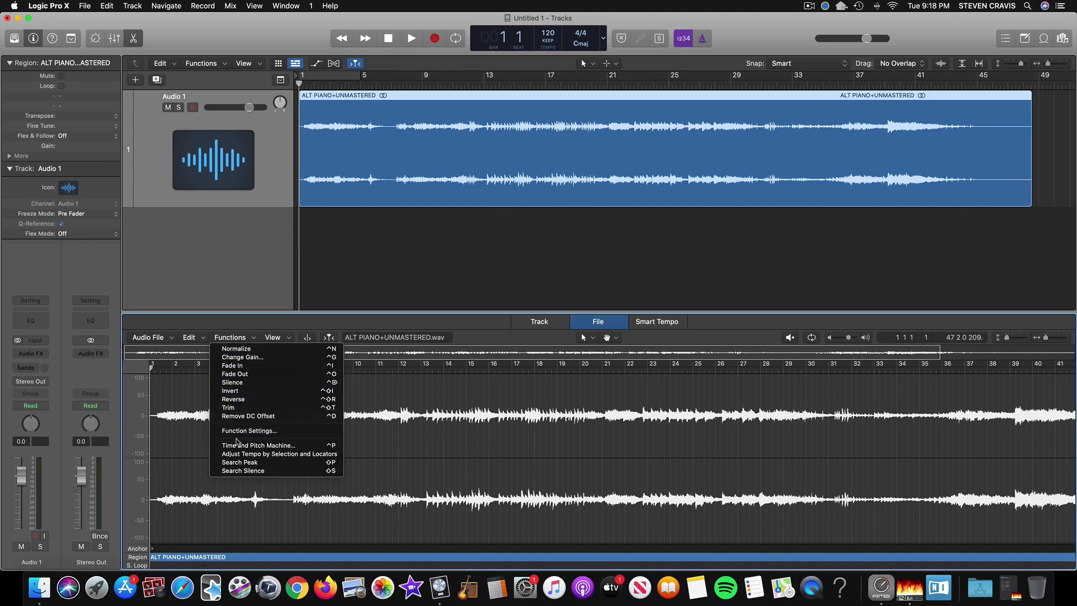
pyautogui.click(239, 462)
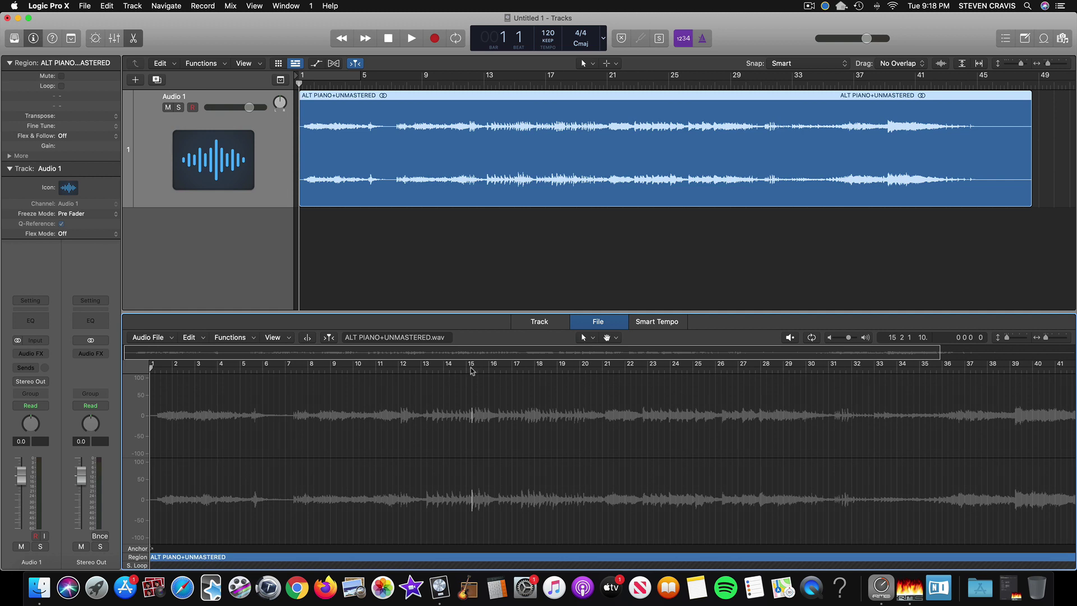
# Start playback from around bar 15, where the loudest peak sits.
pyautogui.click(248, 339)
pyautogui.click(248, 339)
pyautogui.doubleClick(494, 85)
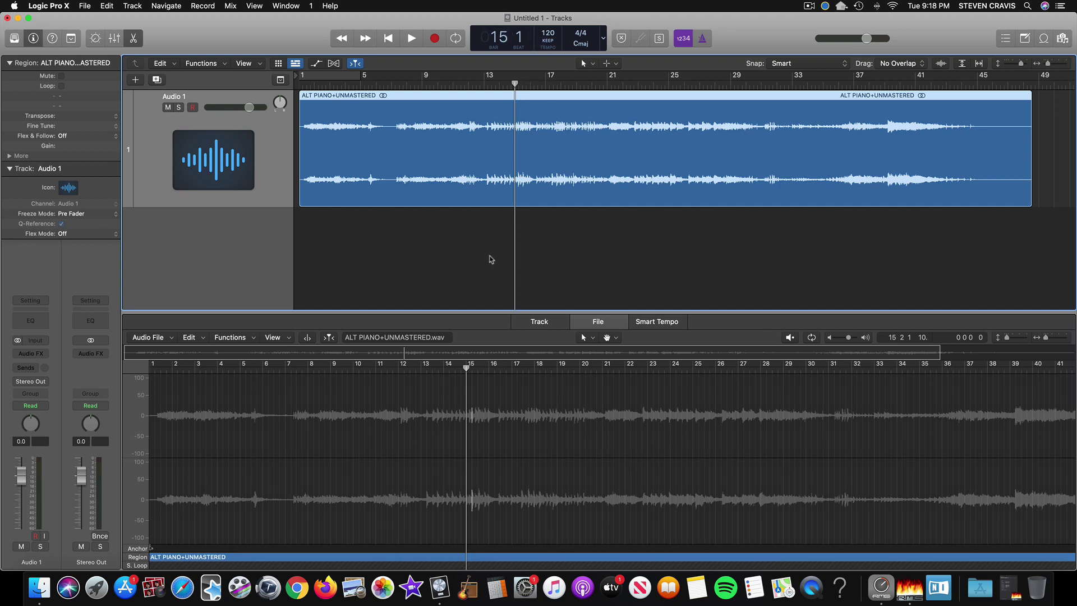
pyautogui.scroll(-1, 488, 258)
# Insert Audio Units > iZotope > Ozone 9 (Stereo) on the Stereo Out effect slot.
pyautogui.click(104, 354)
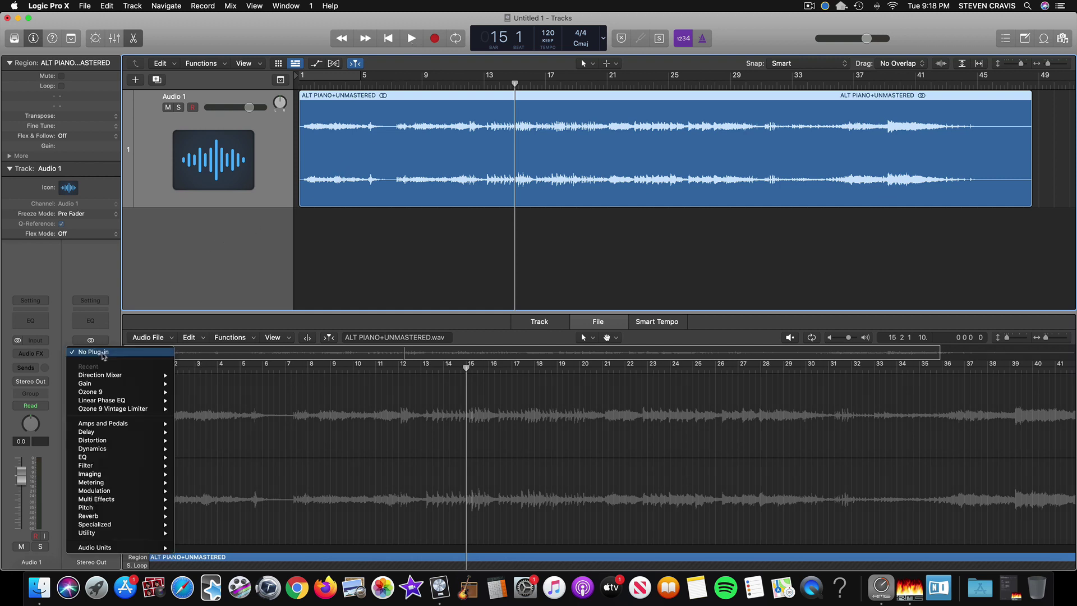
pyautogui.moveTo(105, 392)
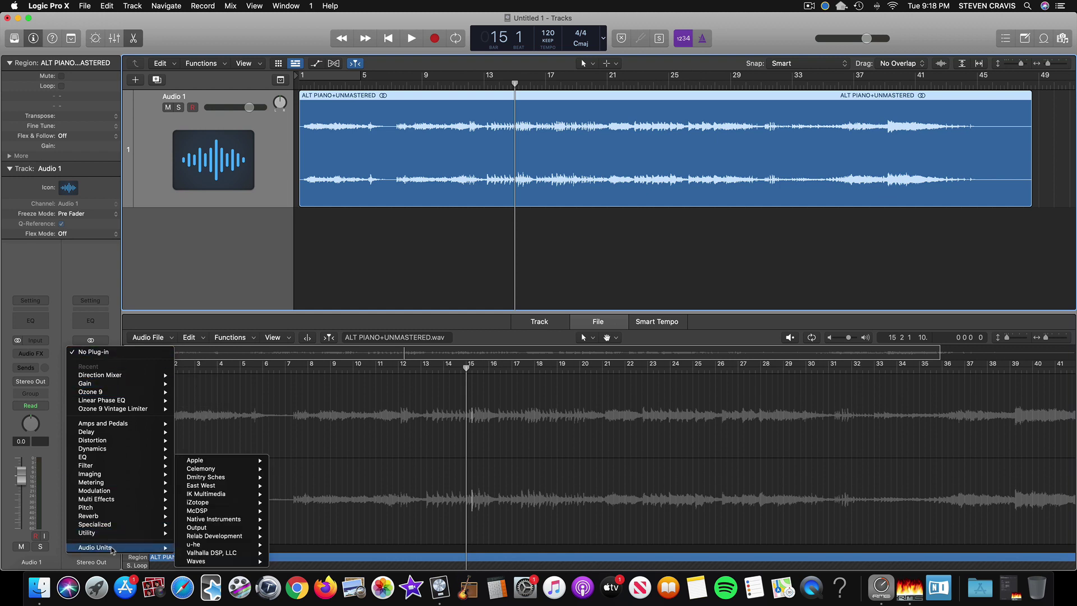
pyautogui.moveTo(169, 548)
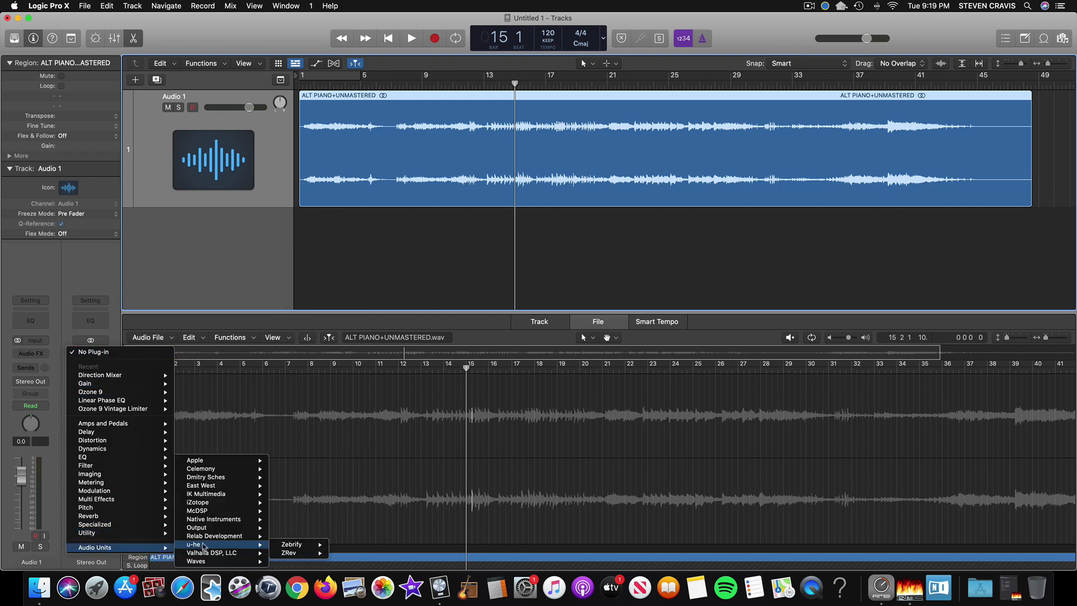
pyautogui.moveTo(210, 512)
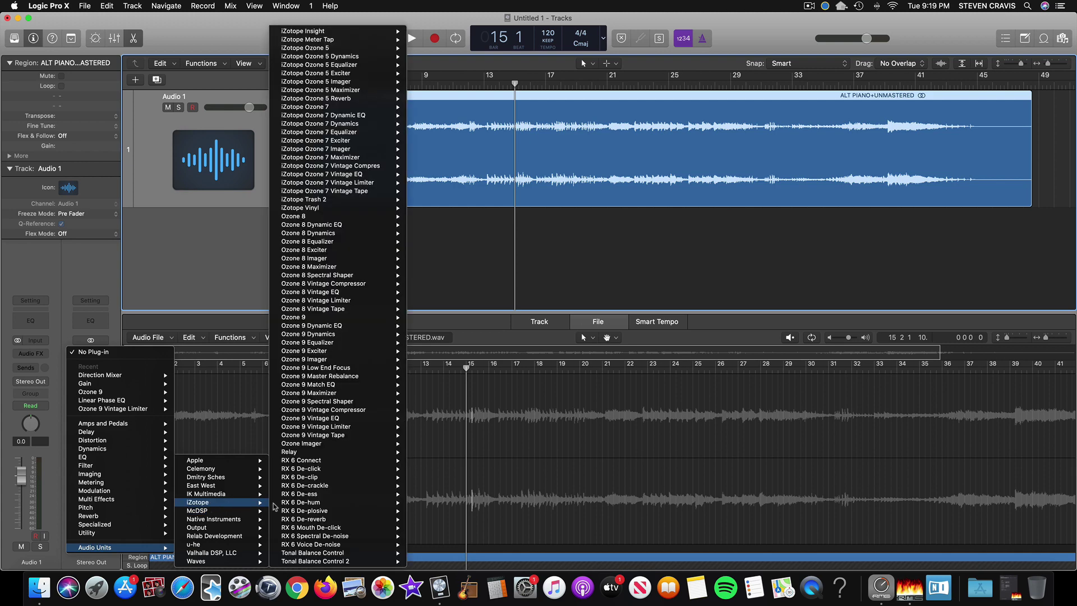
pyautogui.moveTo(334, 319)
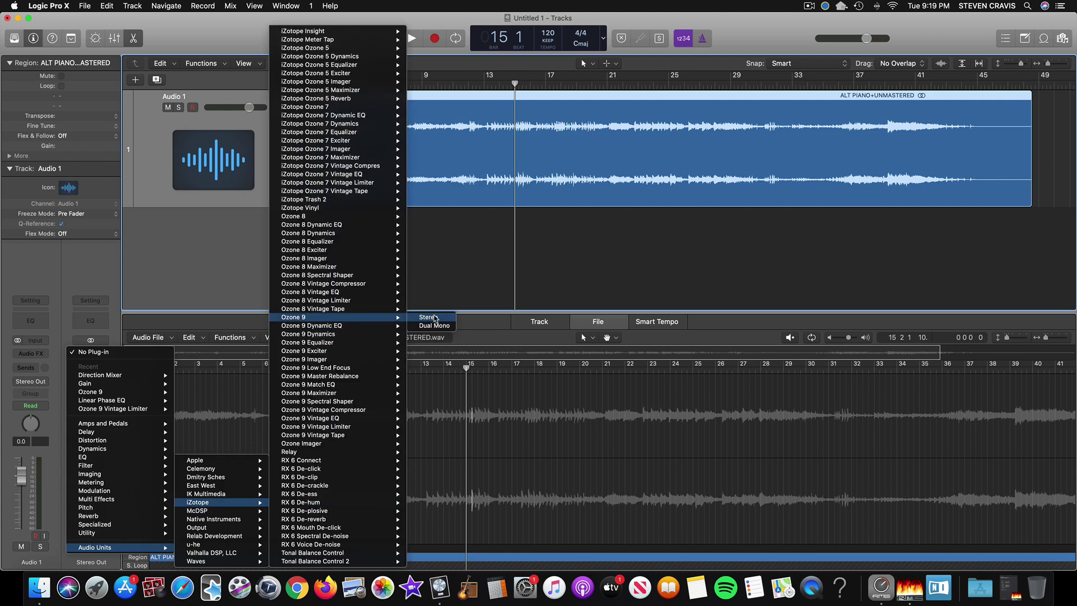
pyautogui.click(435, 318)
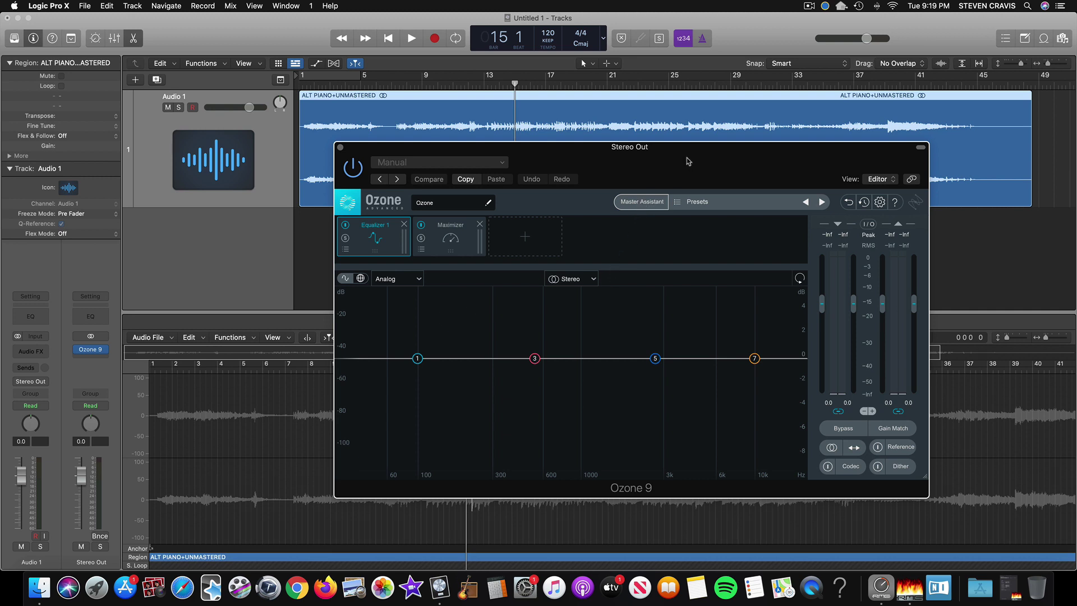
# Remove Ozone 9's Maximizer and Equalizer modules, try Master Assistant, and close the plug-in window.
pyautogui.moveTo(685, 157); pyautogui.dragTo(688, 191)
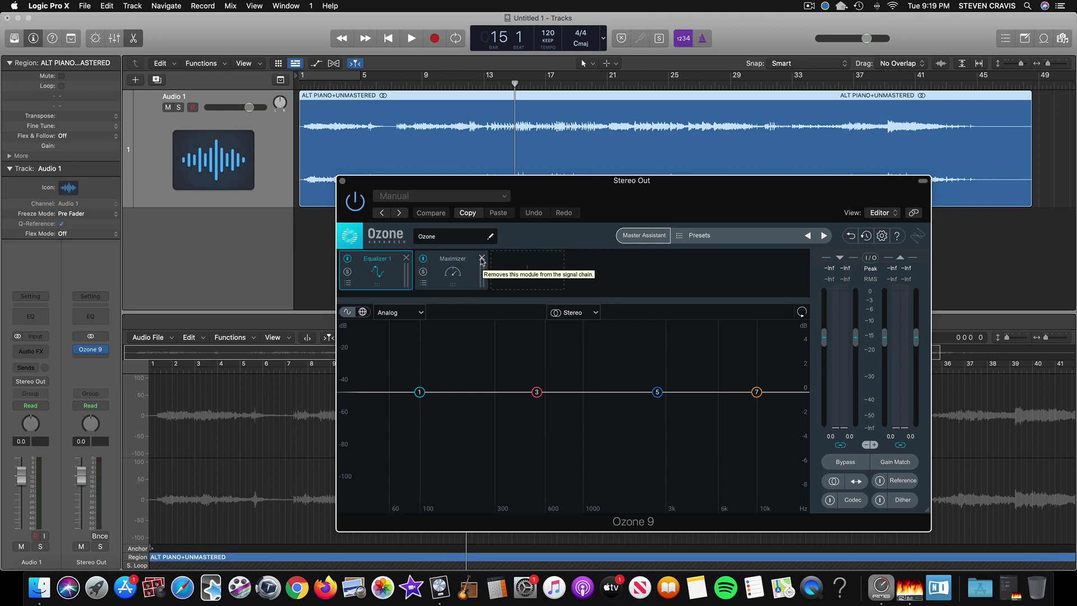
pyautogui.click(482, 259)
pyautogui.click(406, 258)
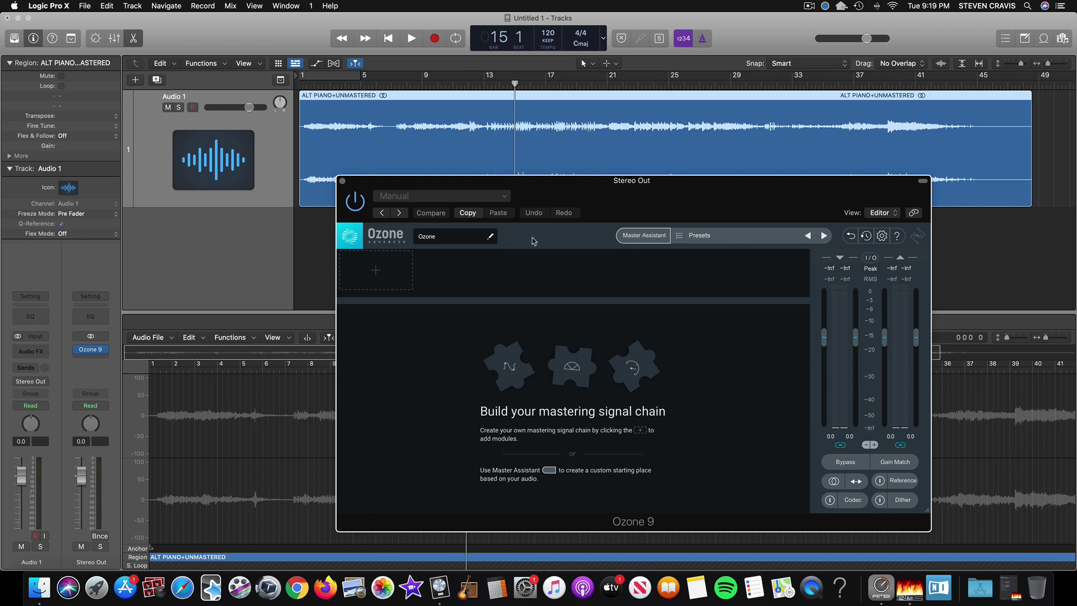
pyautogui.click(640, 238)
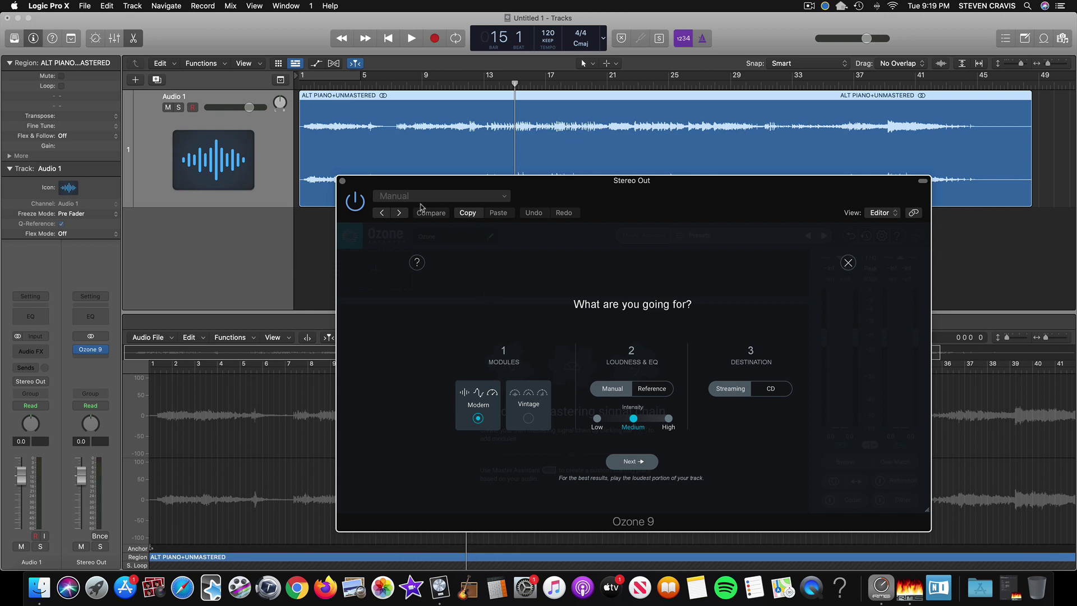
pyautogui.click(343, 183)
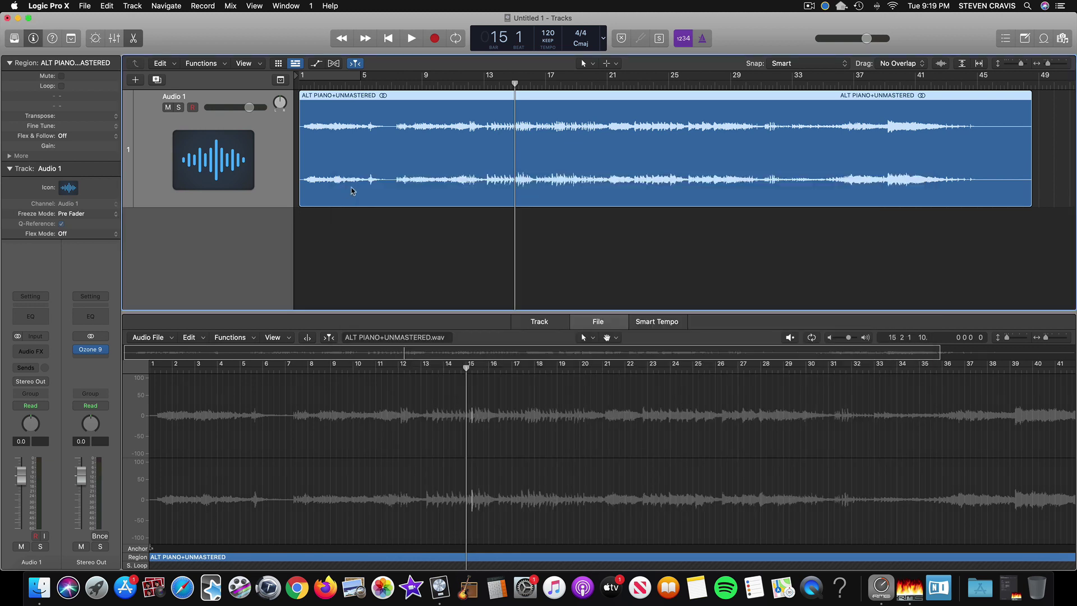
pyautogui.hscroll(1, 665, 149)
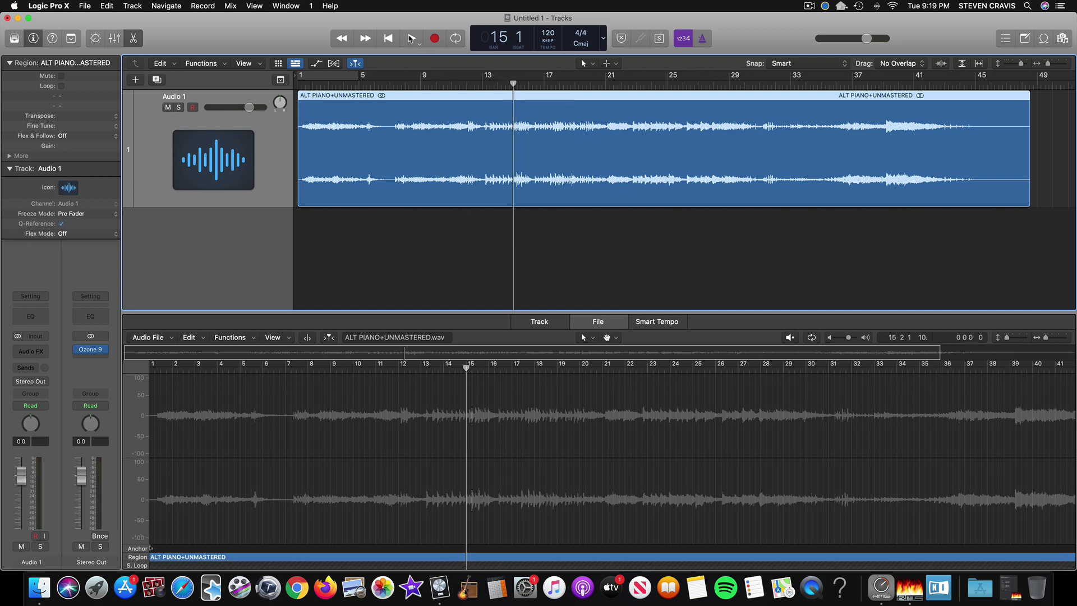
# Turn off the bar 15–36 cycle range and play the piano from bar 15.
pyautogui.moveTo(513, 79); pyautogui.dragTo(836, 77)
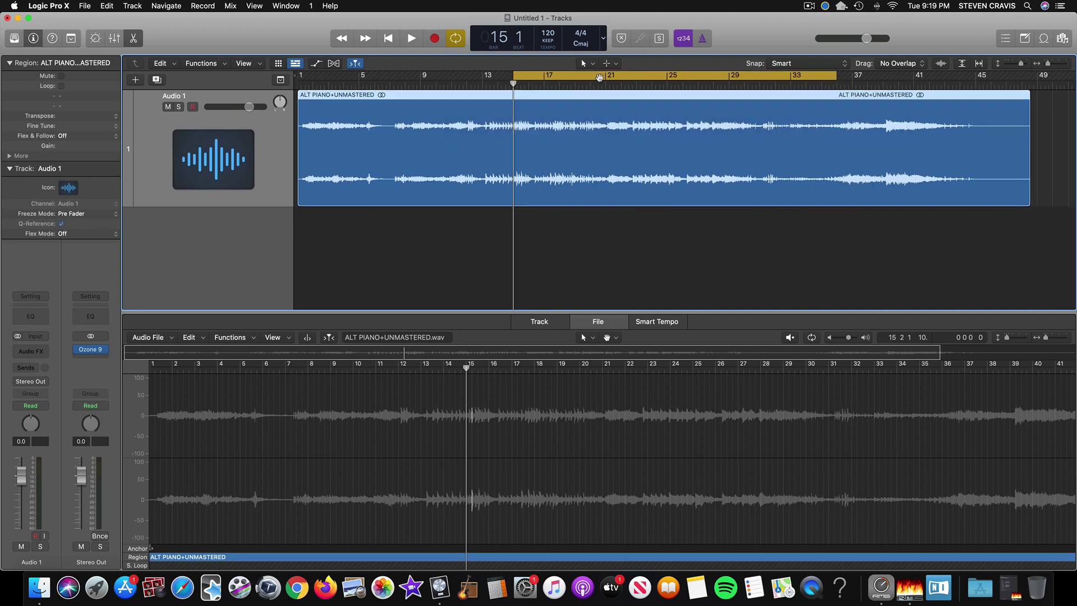
pyautogui.click(514, 80)
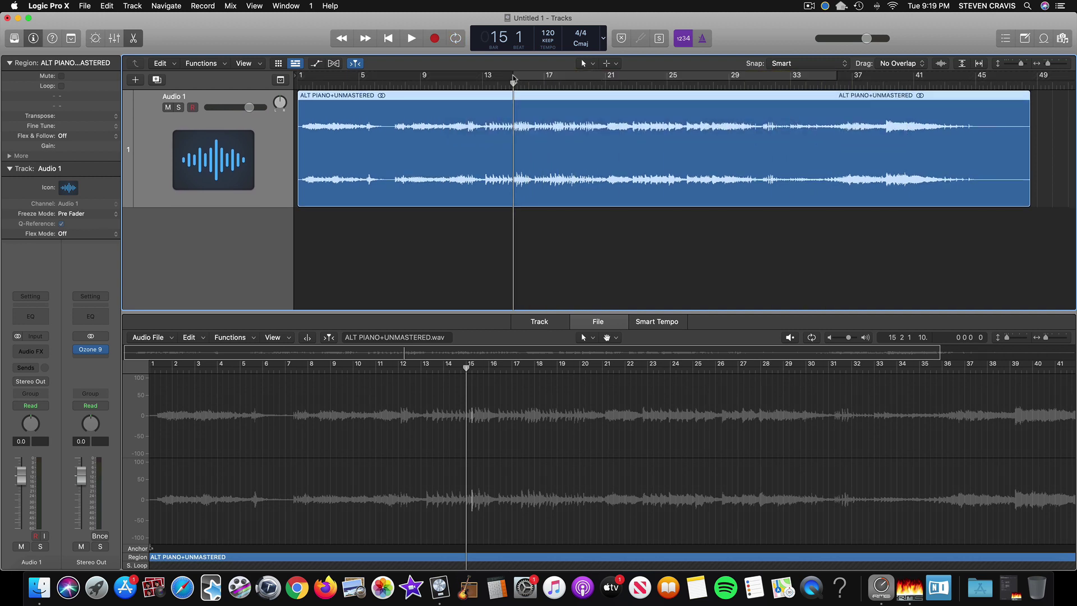
pyautogui.hscroll(1, 513, 79)
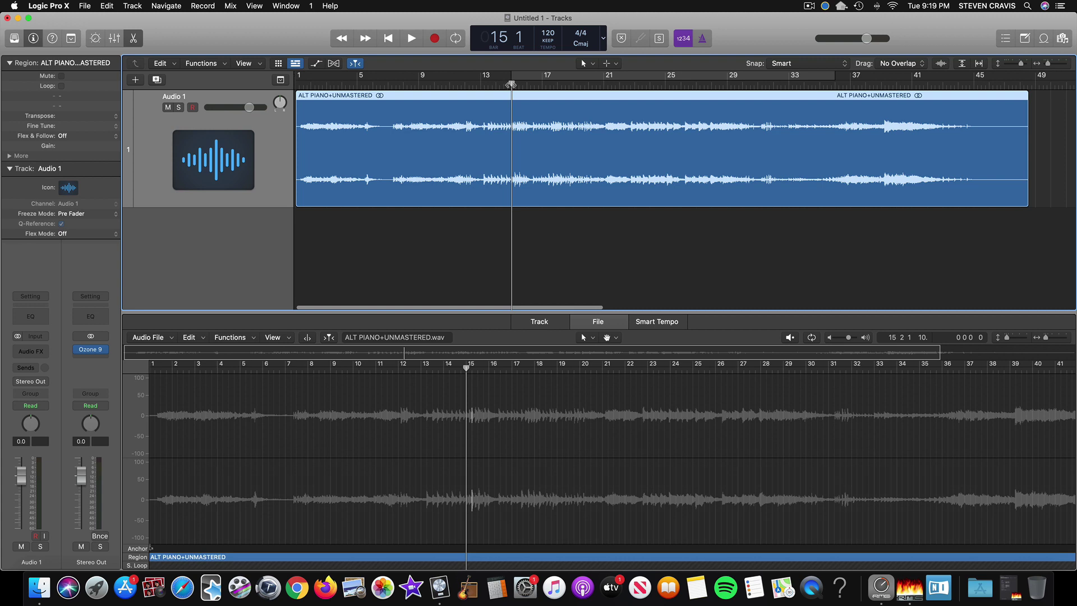
pyautogui.moveTo(511, 84)
pyautogui.mouseDown()
pyautogui.moveTo(560, 84)
pyautogui.moveTo(511, 84)
pyautogui.mouseUp()
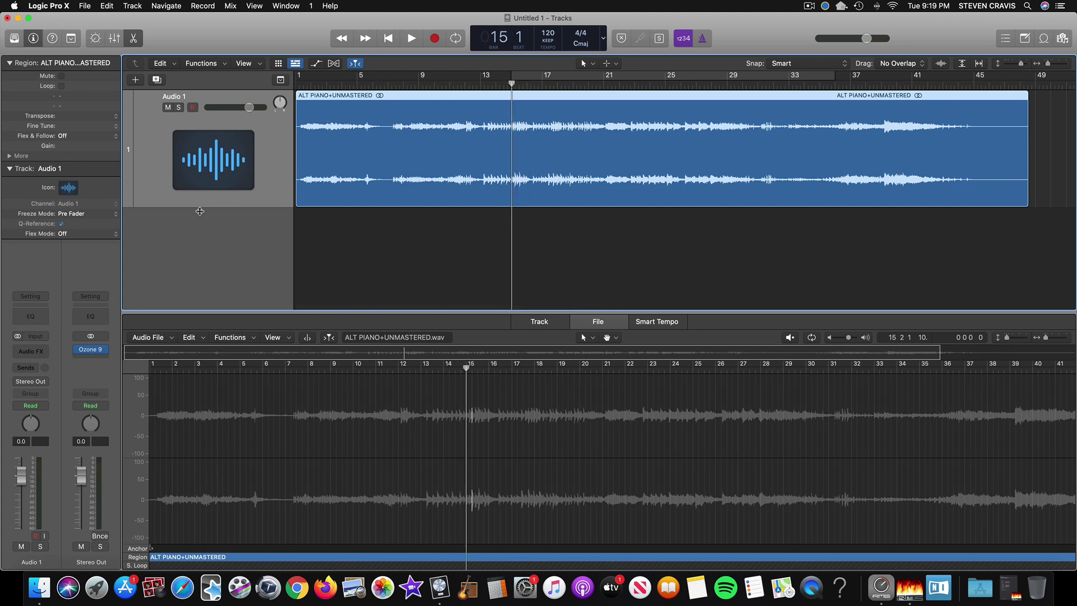
pyautogui.moveTo(79, 352)
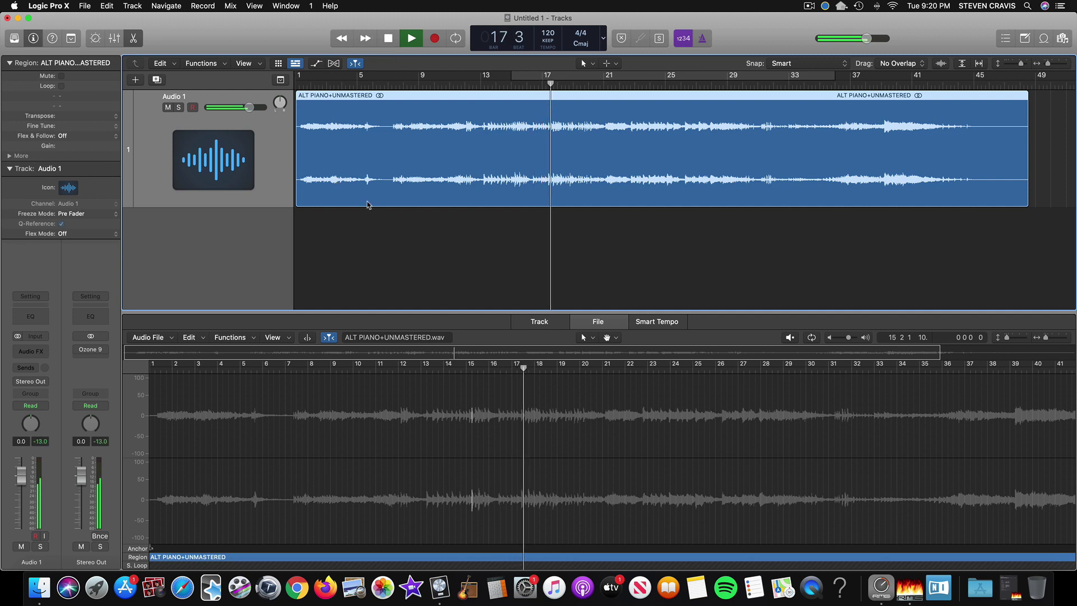
# Stop playback at bar 17, set Audio 1 volume to -2.0 dB, then back to 0.0 dB.
pyautogui.press('space')
pyautogui.click(543, 85)
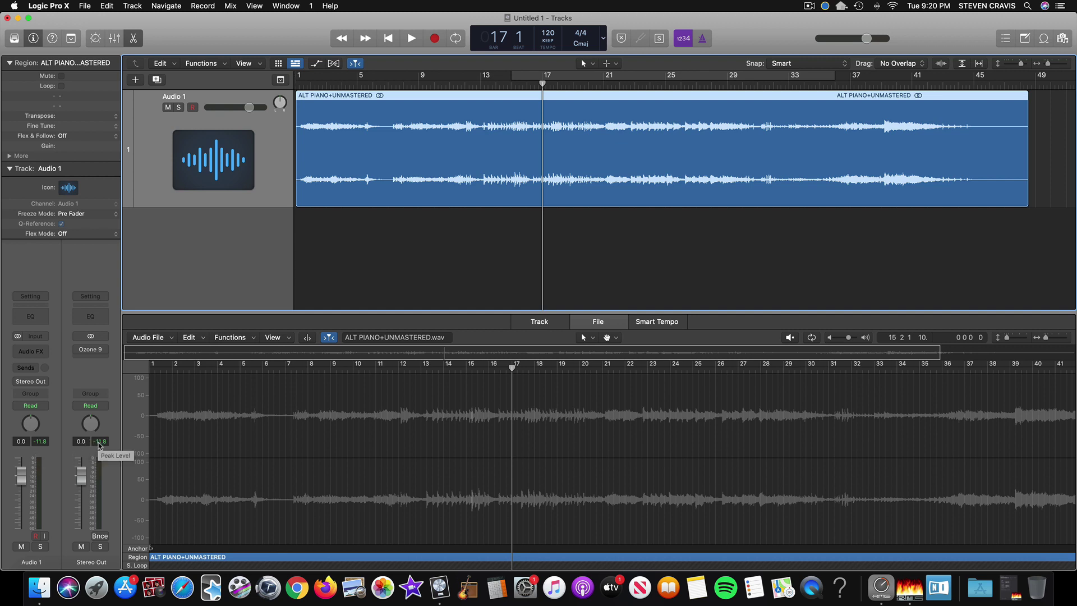
pyautogui.doubleClick(22, 441)
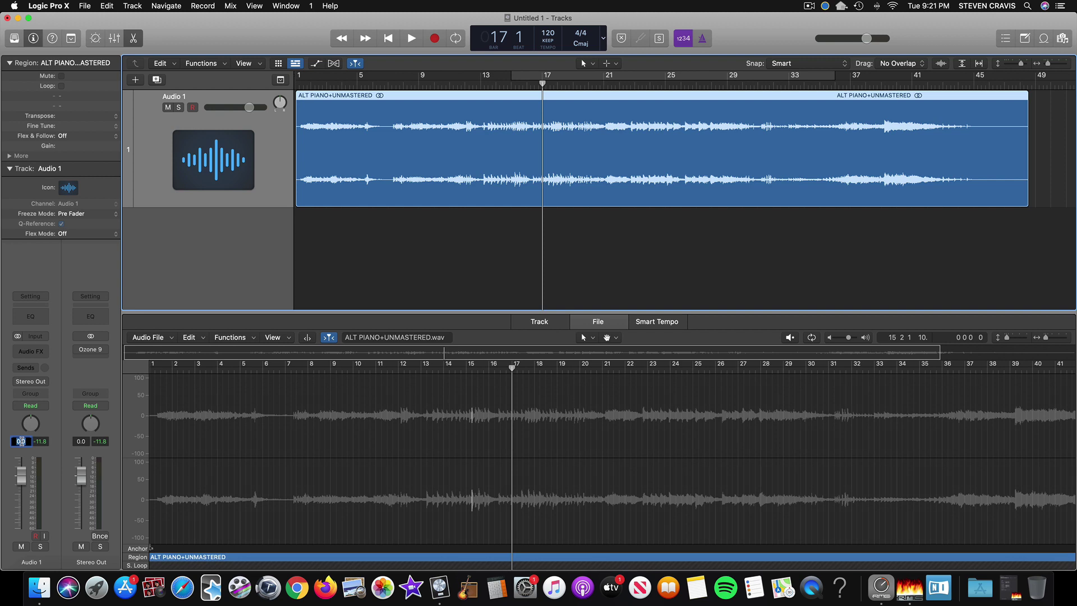
pyautogui.write('-2')
pyautogui.press('Return')
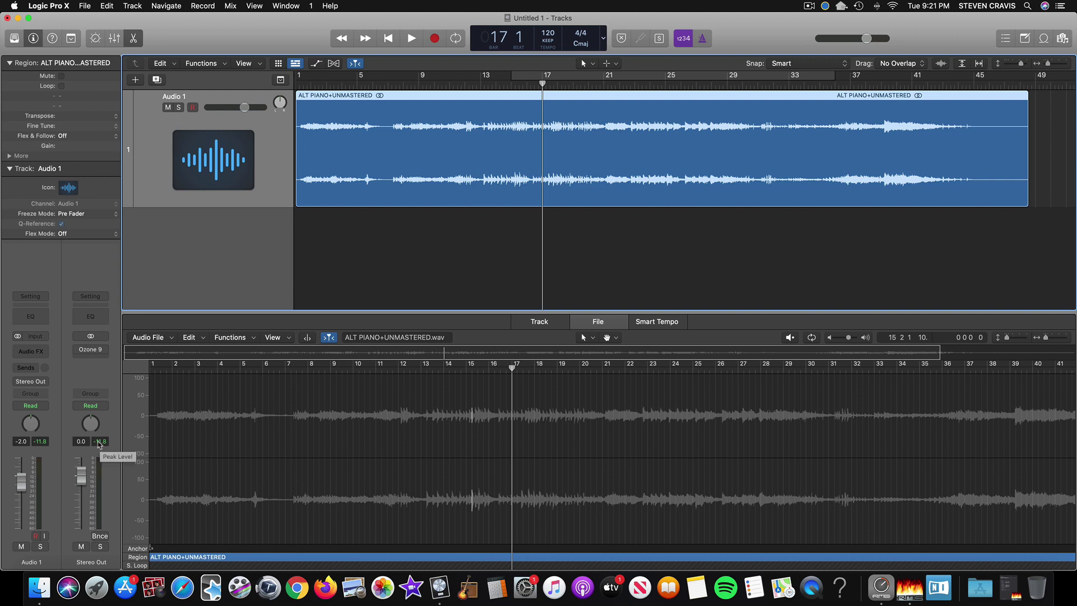
pyautogui.doubleClick(20, 441)
pyautogui.write('0')
pyautogui.press('Return')
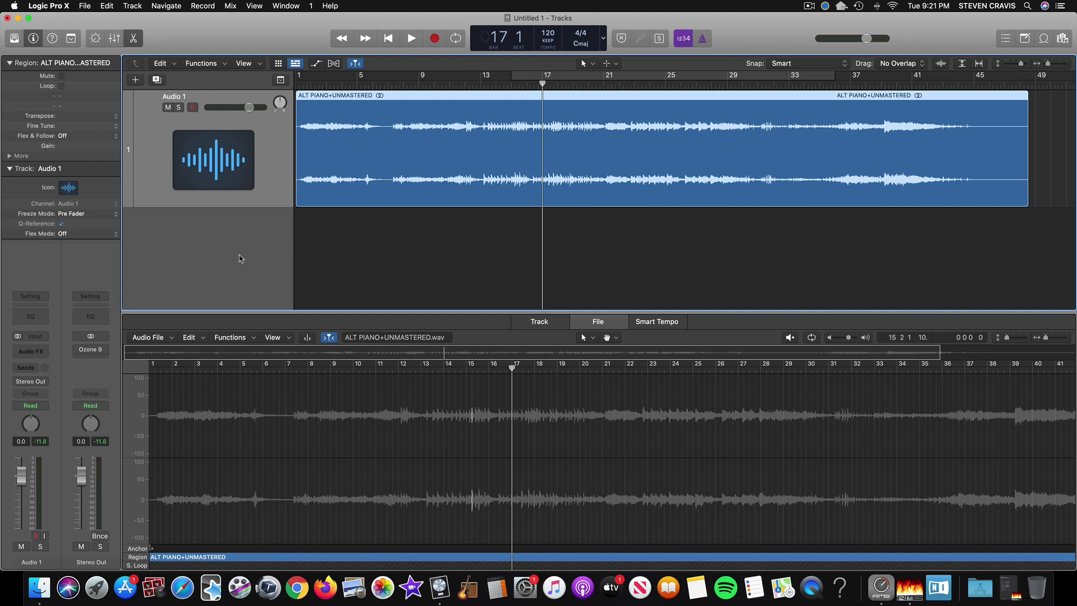
# Open Ozone 9, move the playhead back to bar 15, and reopen the Master Assistant.
pyautogui.click(93, 352)
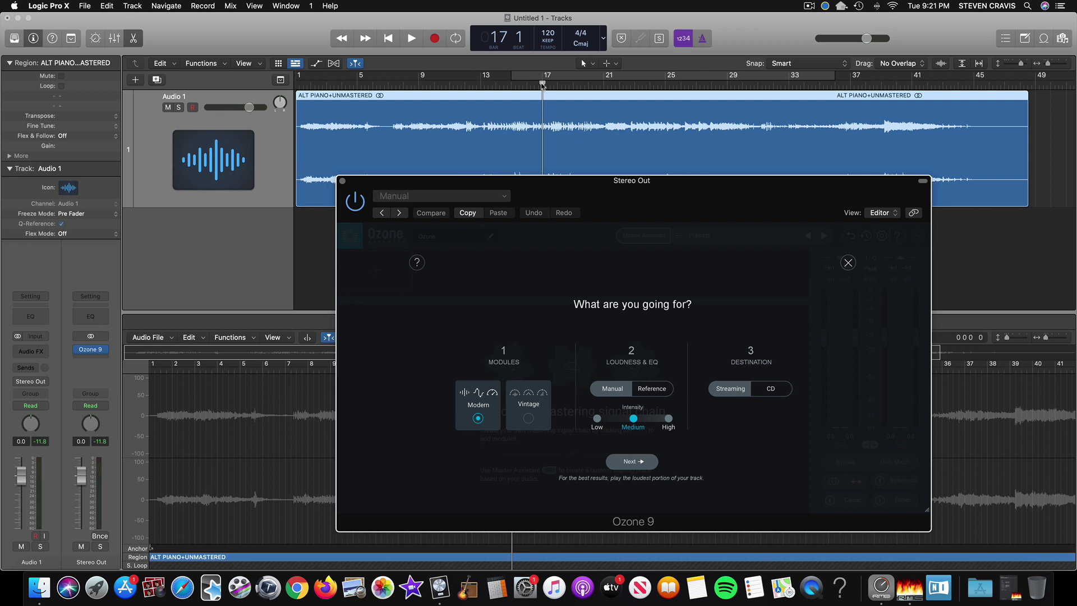
pyautogui.moveTo(542, 84); pyautogui.dragTo(511, 85)
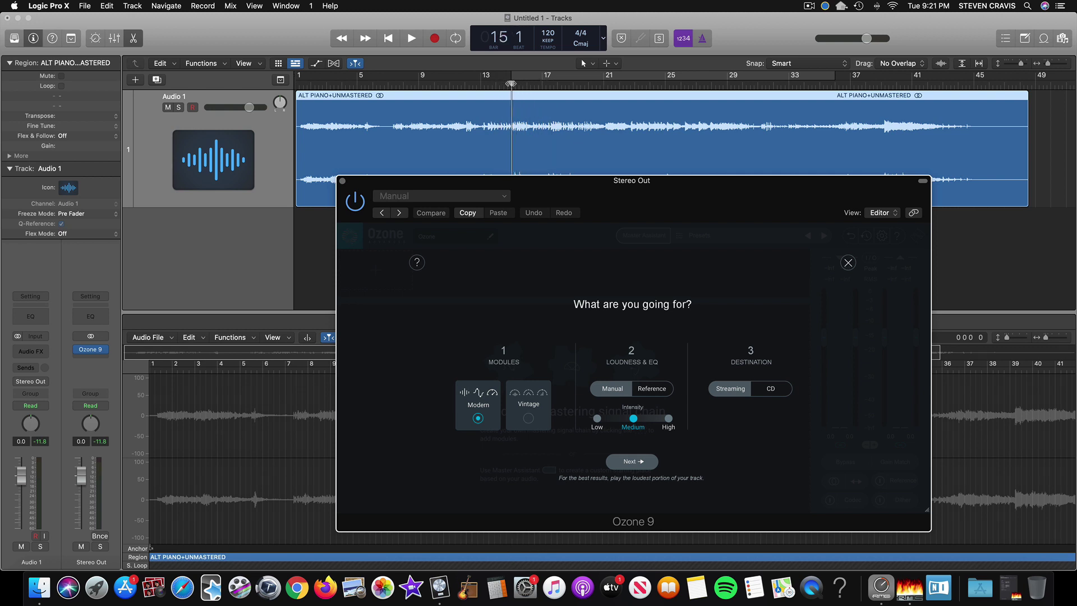
pyautogui.click(511, 84)
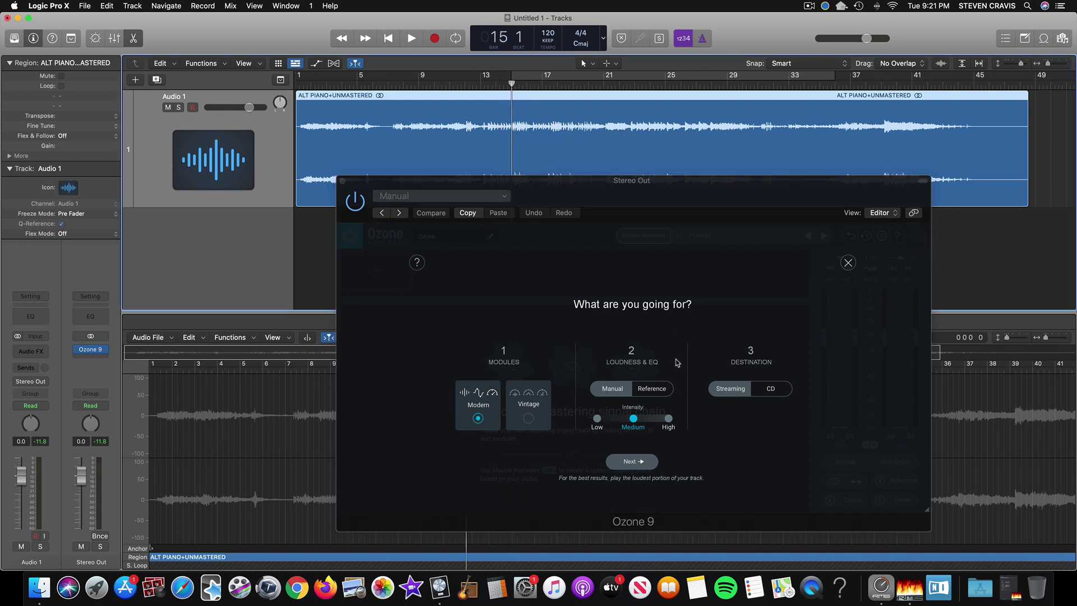
pyautogui.click(852, 264)
pyautogui.click(850, 263)
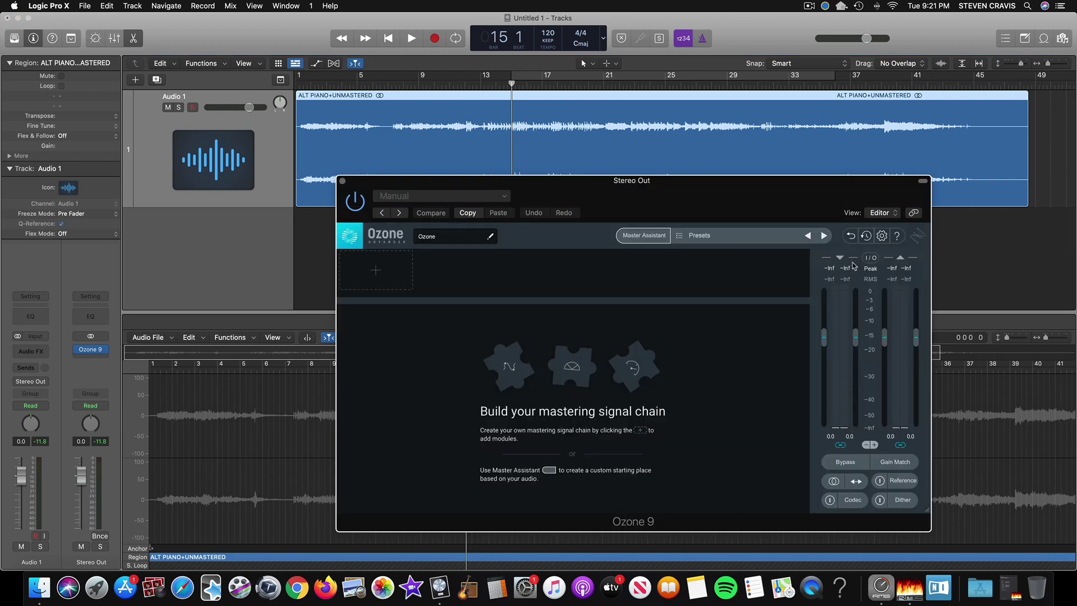
pyautogui.click(645, 238)
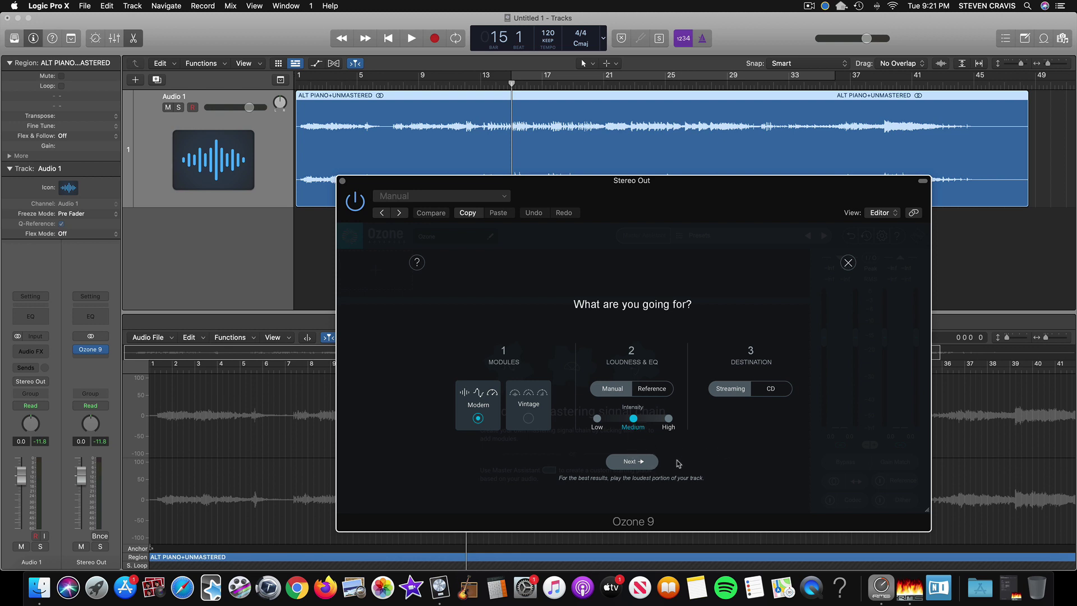
# Compare options, keep Modern, Medium intensity and Streaming, and advance to the listening step.
pyautogui.click(669, 419)
pyautogui.click(633, 419)
pyautogui.click(529, 419)
pyautogui.click(478, 420)
pyautogui.click(772, 390)
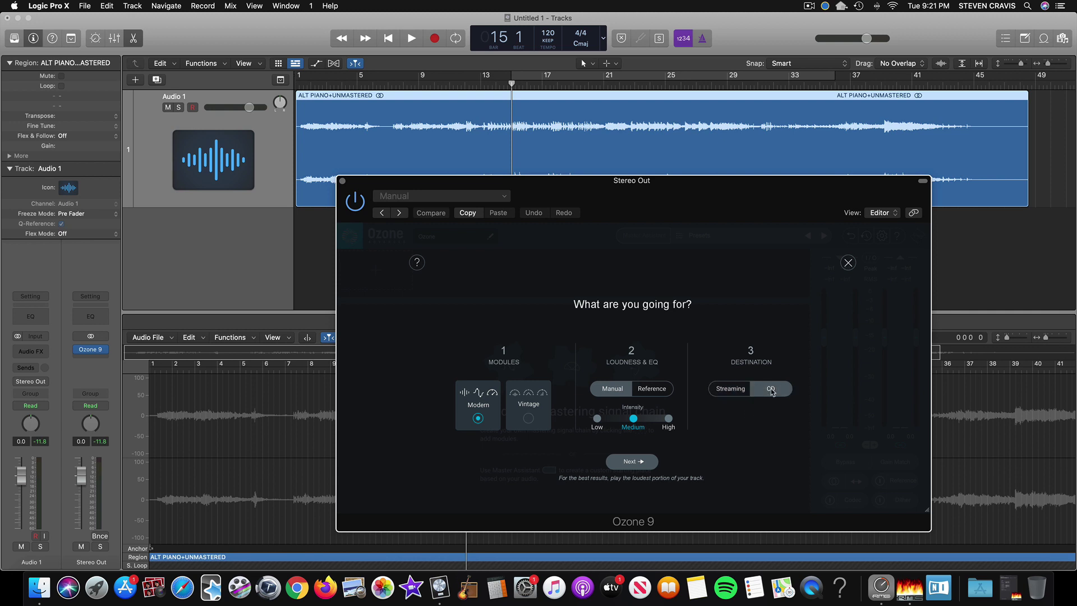
pyautogui.click(731, 390)
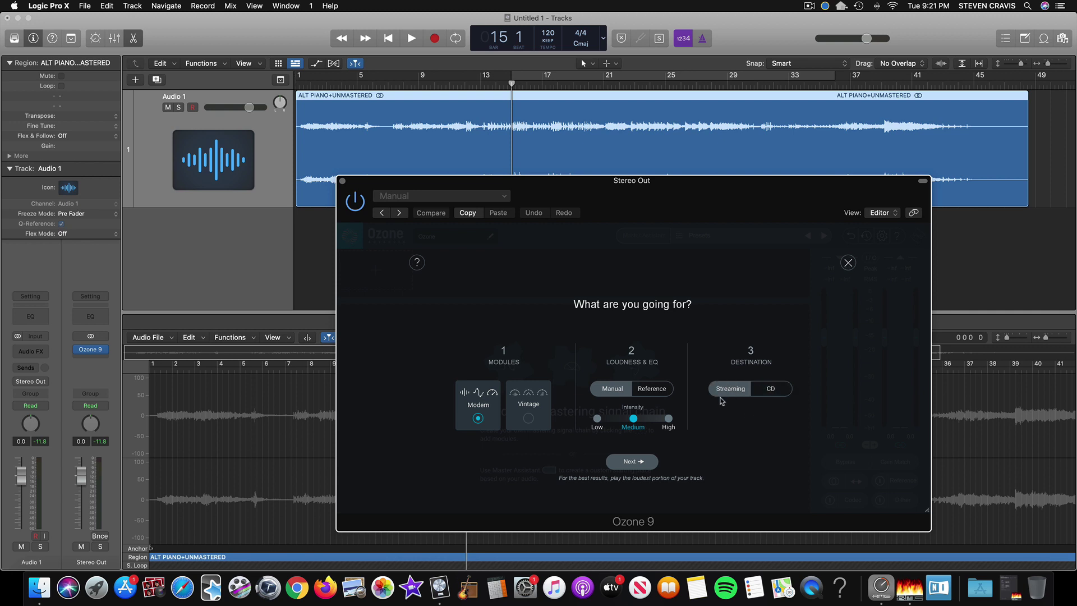
pyautogui.click(629, 464)
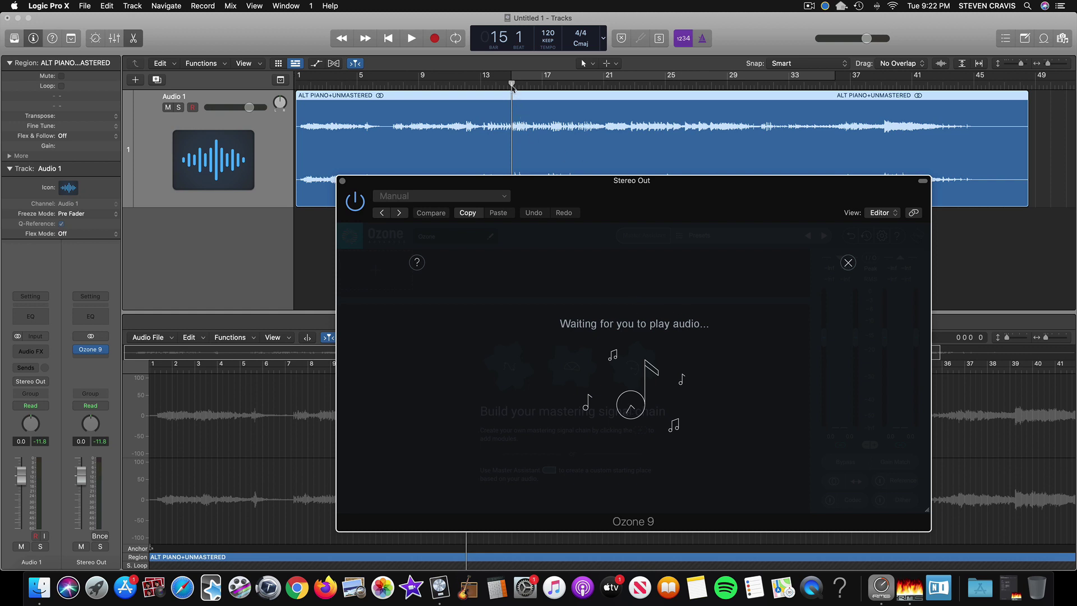
# Play the piano for analysis and accept the Equalizer, Dynamics, Dynamic EQ and Maximizer suggestion.
pyautogui.hscroll(-1, 512, 86)
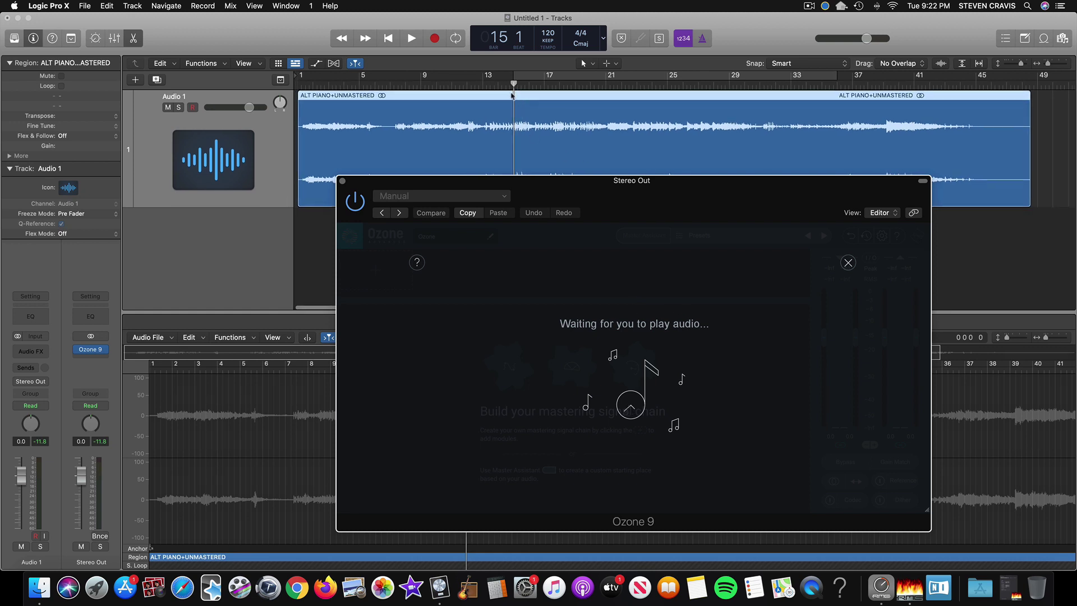
pyautogui.click(411, 38)
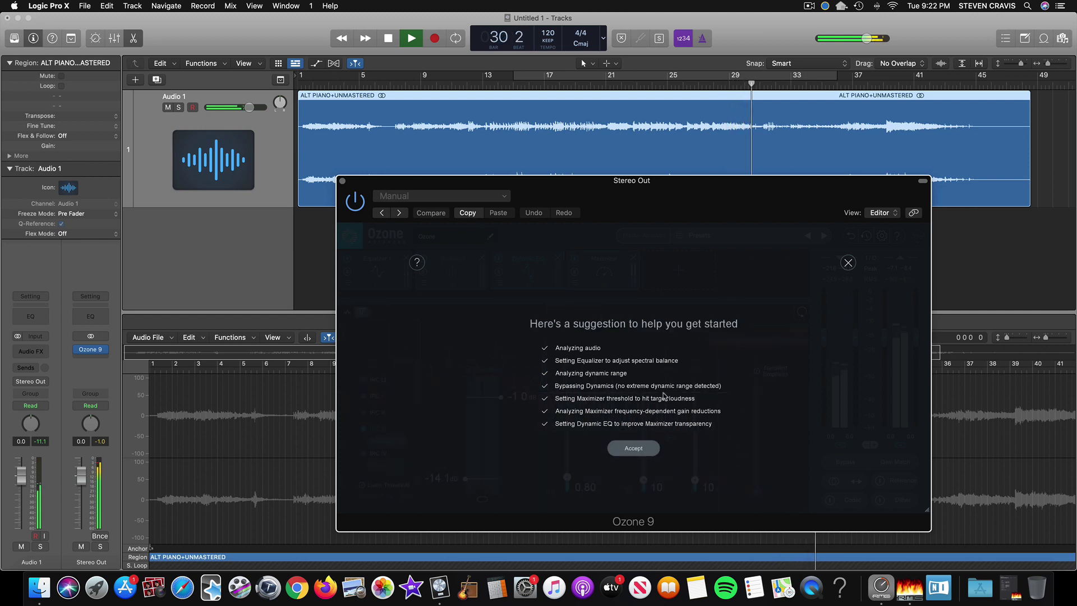
pyautogui.click(632, 448)
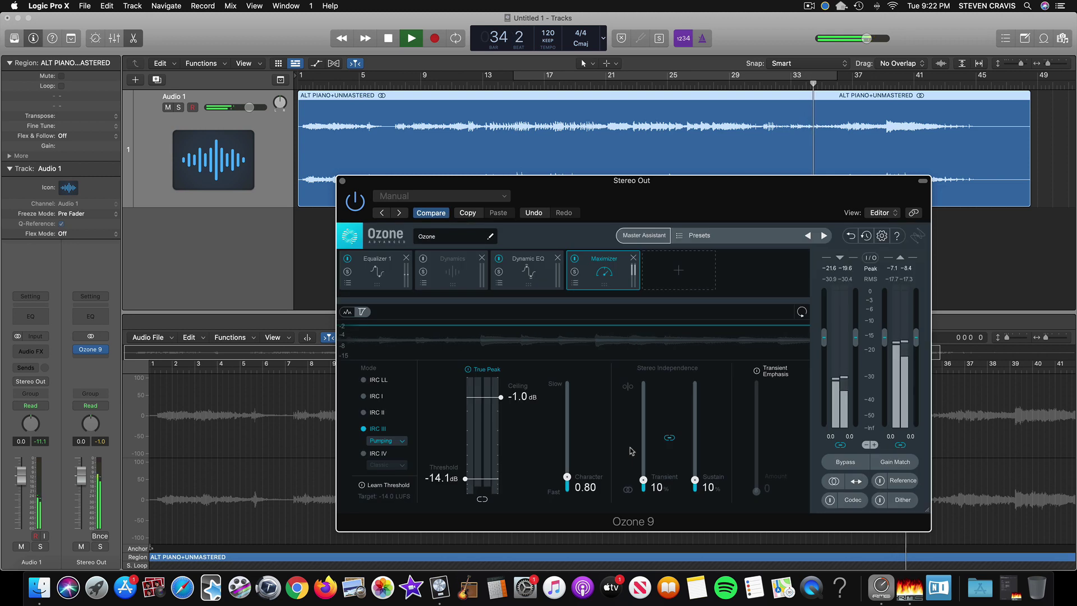
pyautogui.click(388, 39)
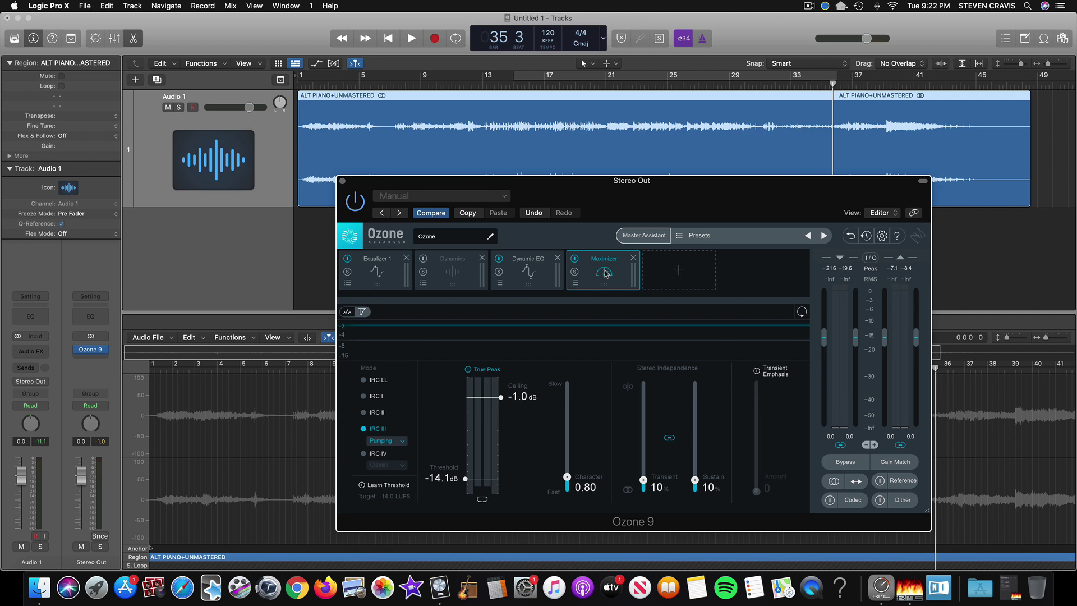
pyautogui.click(679, 273)
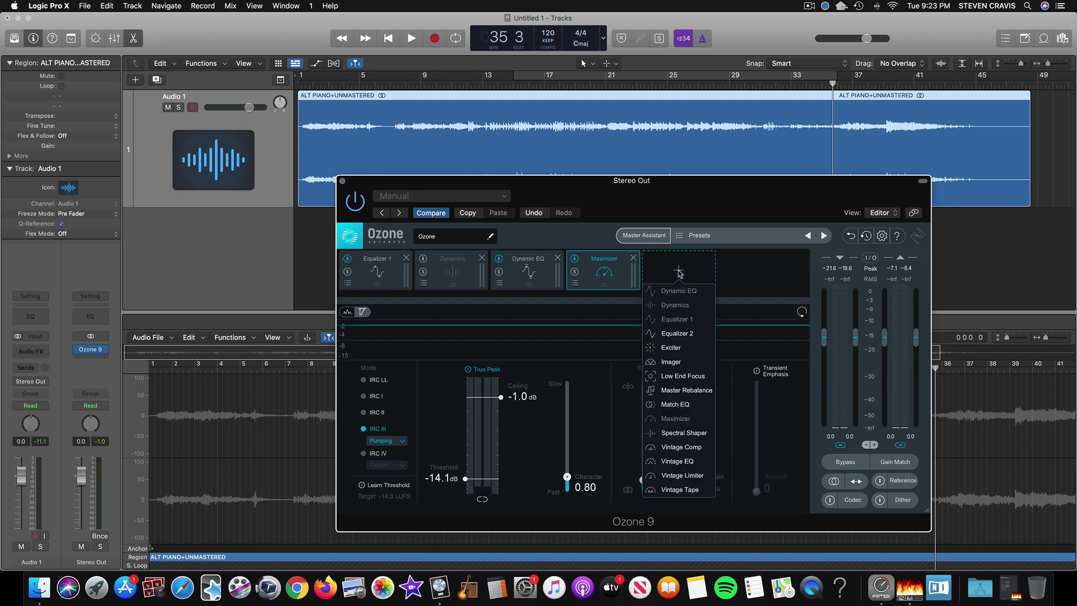
pyautogui.click(737, 258)
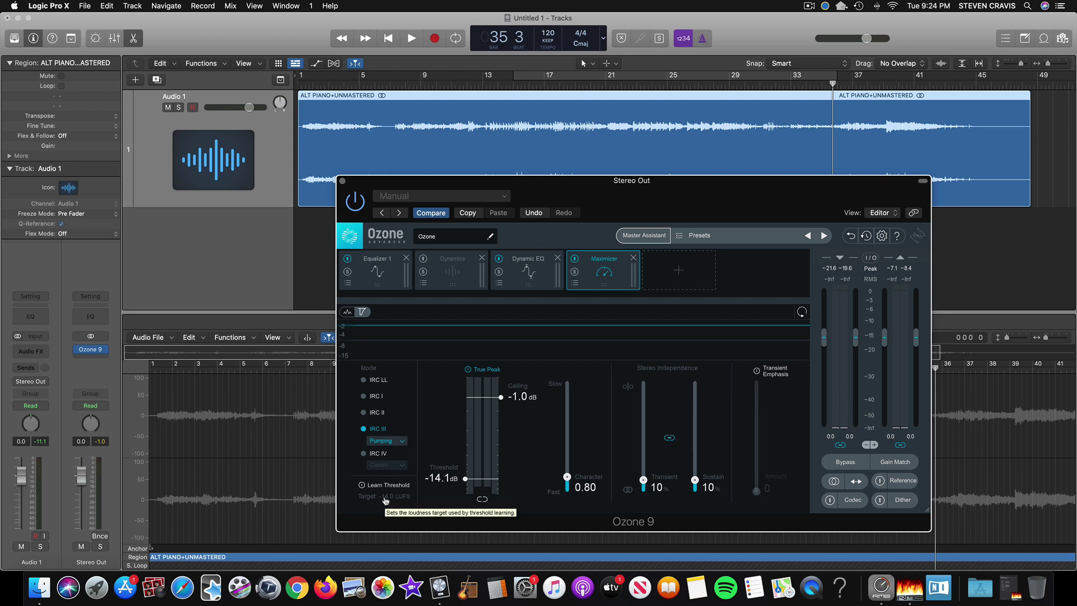
# Enable Learn Threshold and set the Maximizer's loudness target to -15 LUFS.
pyautogui.click(387, 486)
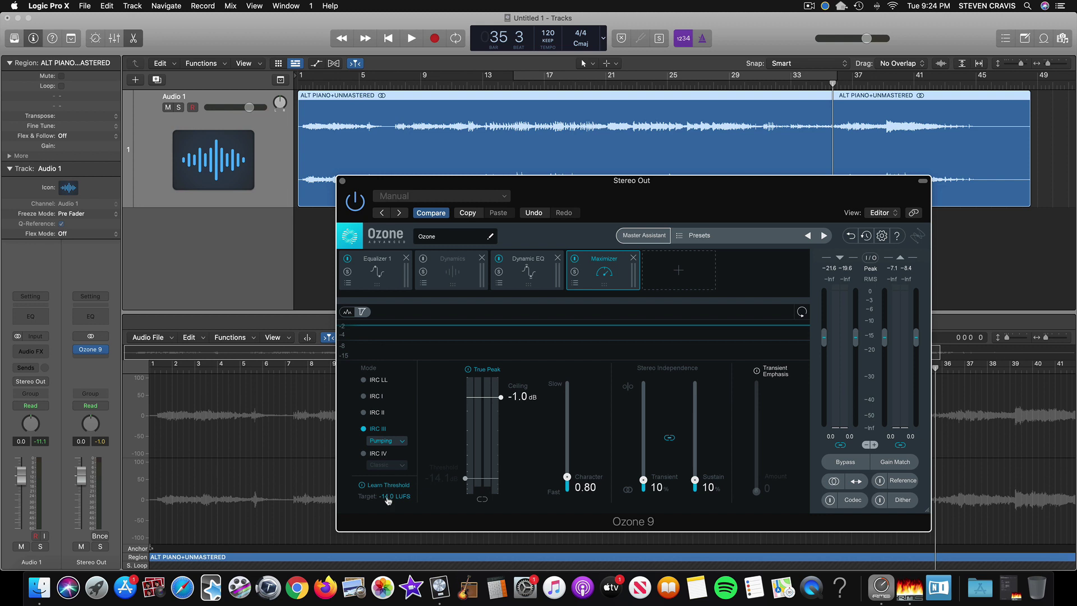
pyautogui.click(385, 496)
pyautogui.write('-15')
pyautogui.press('Return')
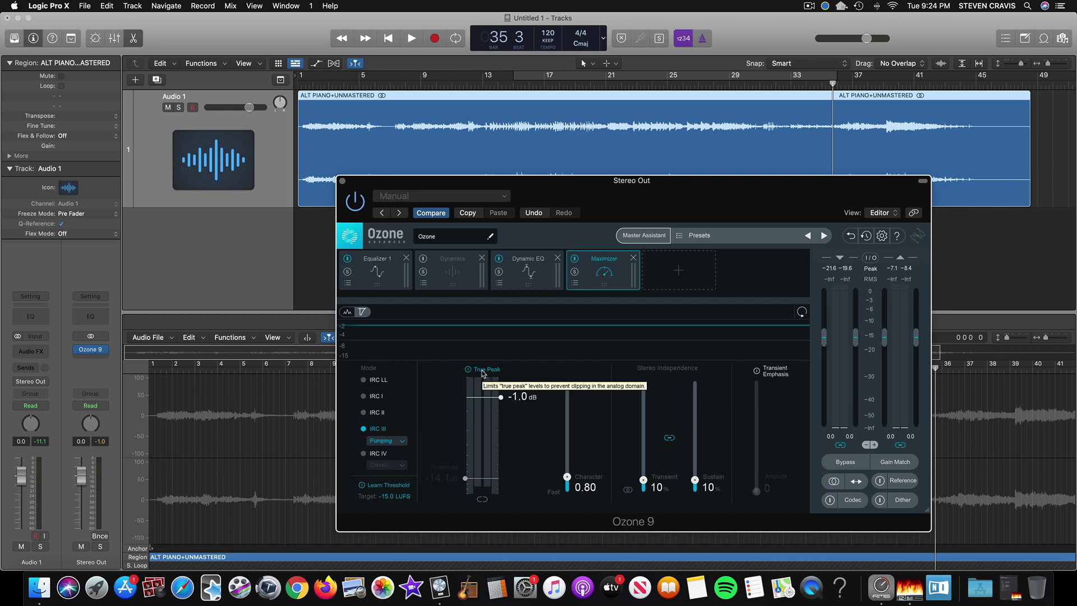
# Keep True Peak on, restore the ceiling to -1.0 dB, and play from the start.
pyautogui.click(483, 371)
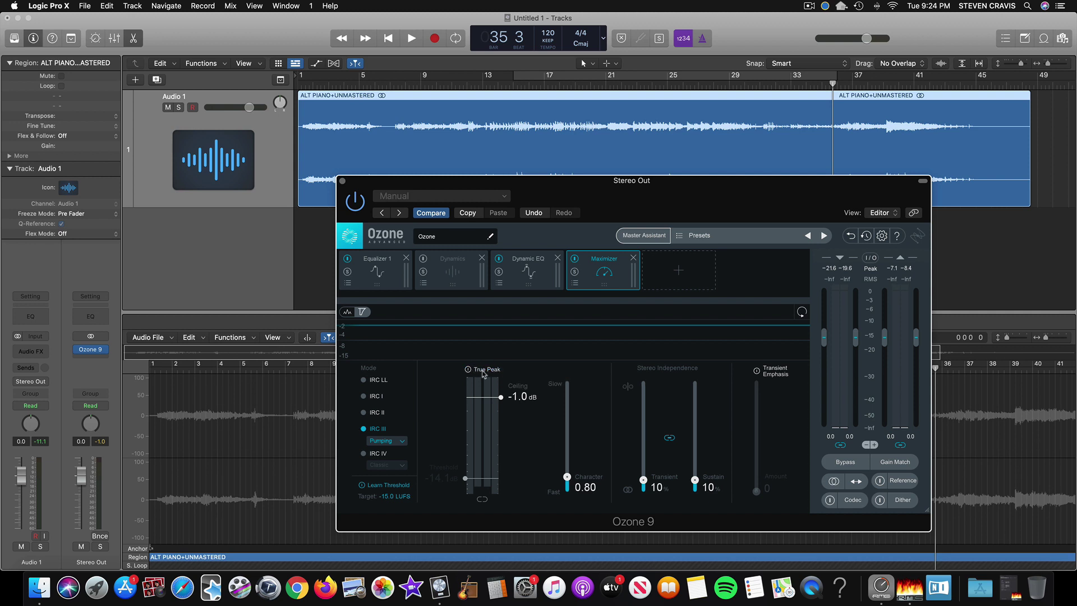
pyautogui.click(484, 372)
pyautogui.scroll(-2, 488, 477)
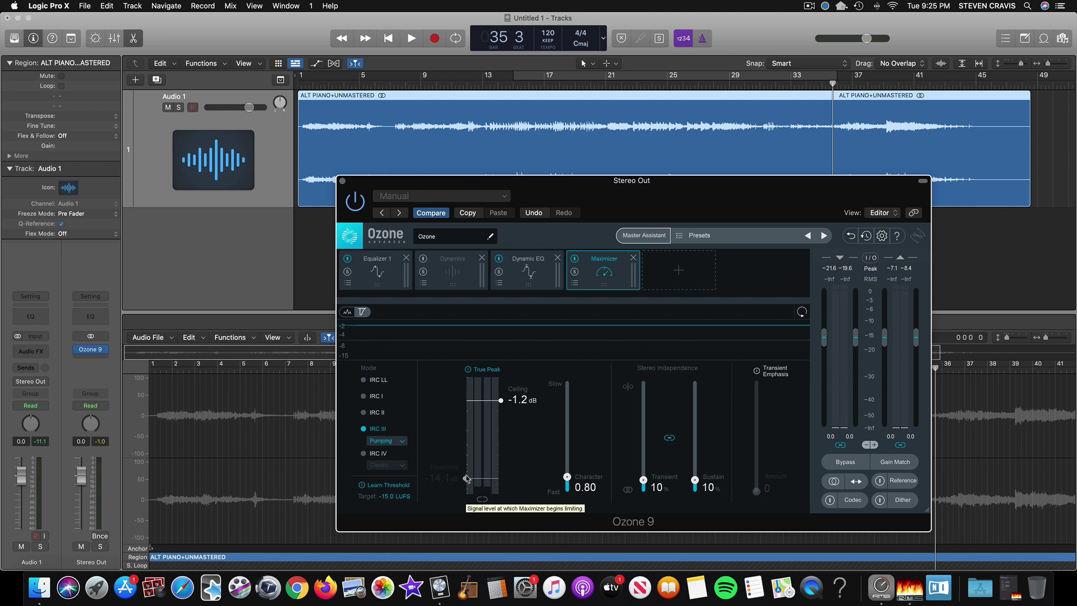
pyautogui.scroll(1, 475, 451)
pyautogui.scroll(-1, 496, 463)
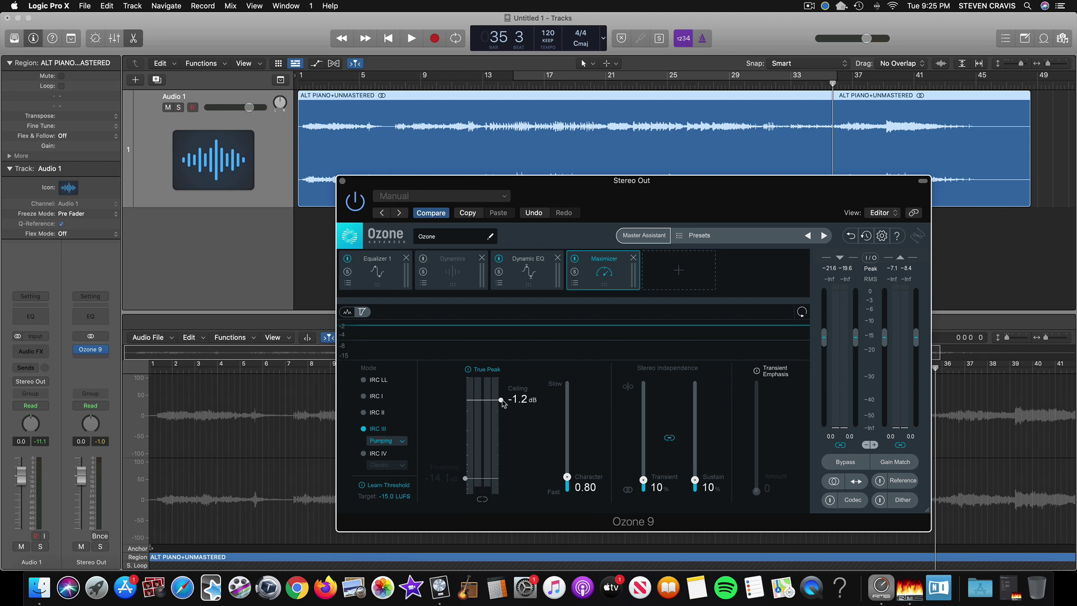
pyautogui.moveTo(502, 401); pyautogui.dragTo(504, 402)
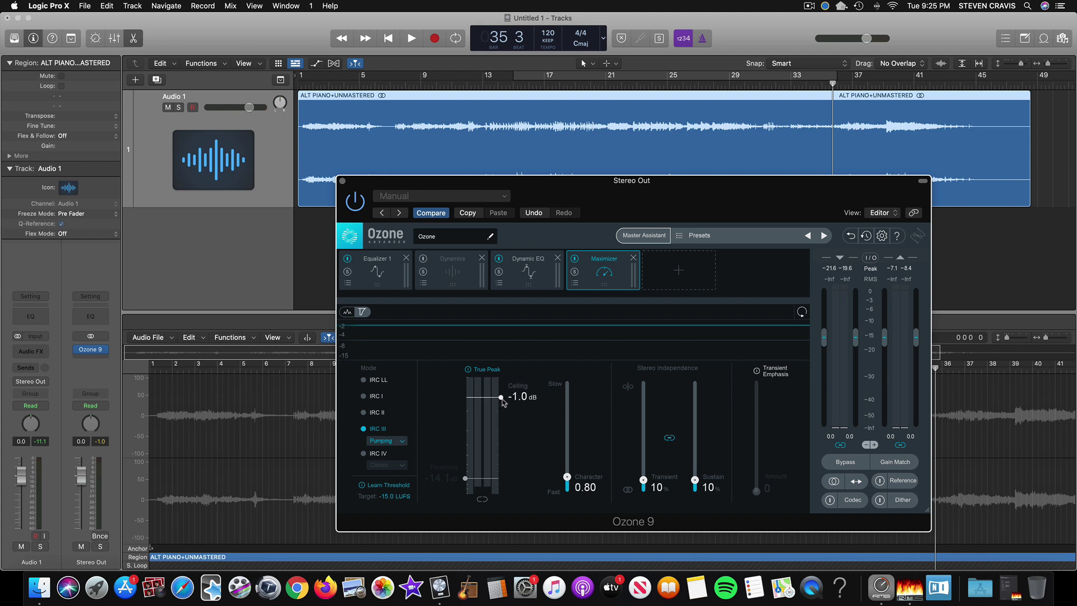
pyautogui.click(487, 370)
pyautogui.click(385, 43)
pyautogui.click(410, 40)
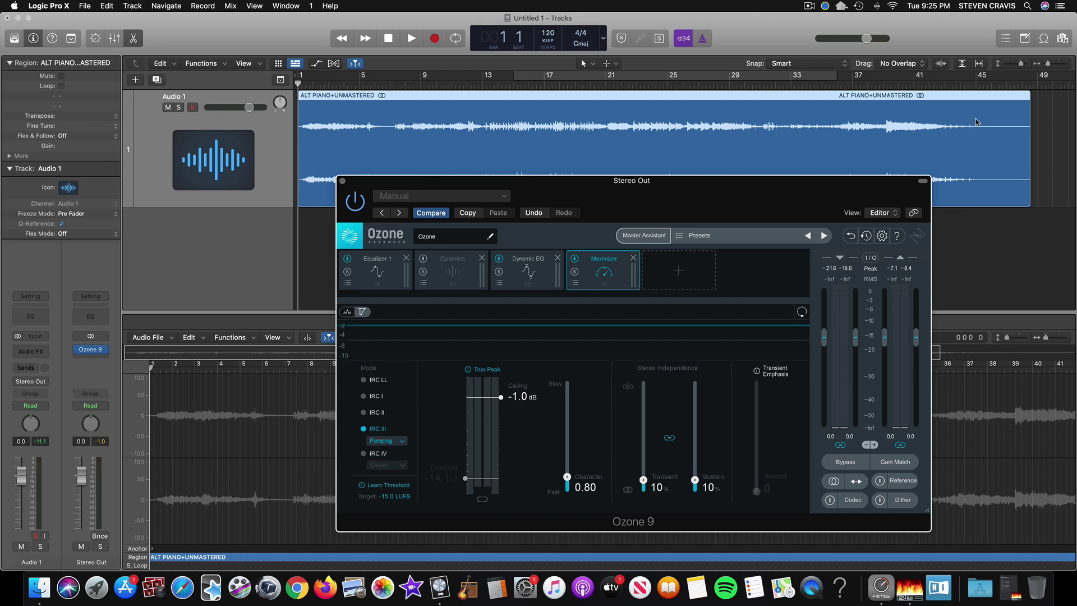
# Close Ozone and give the ALT PIANO+UNMASTERED region a Fade Out of 10000 in the Region inspector.
pyautogui.click(343, 182)
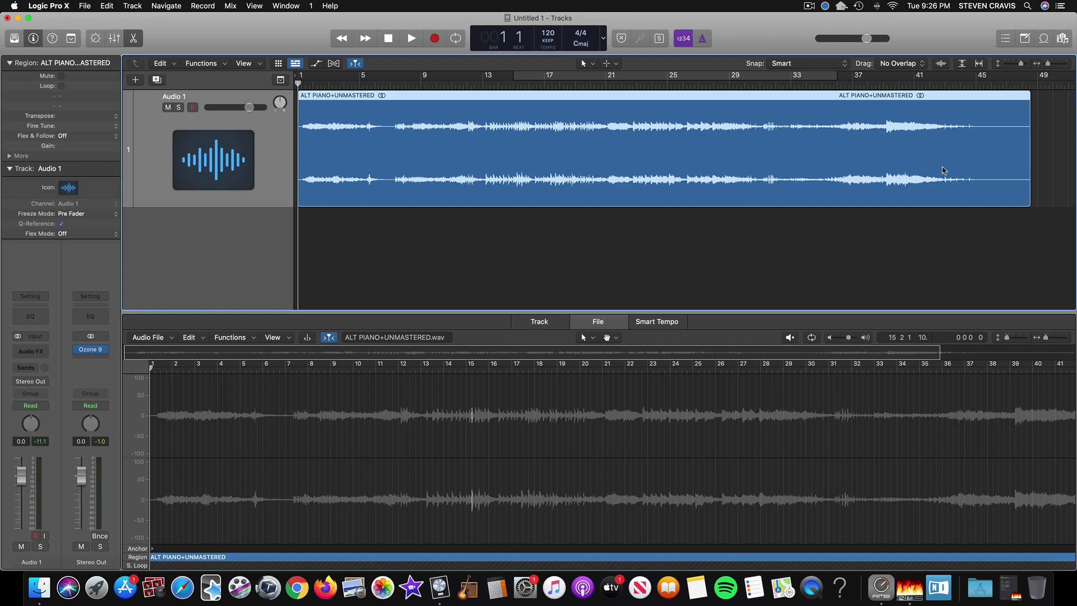
pyautogui.click(986, 128)
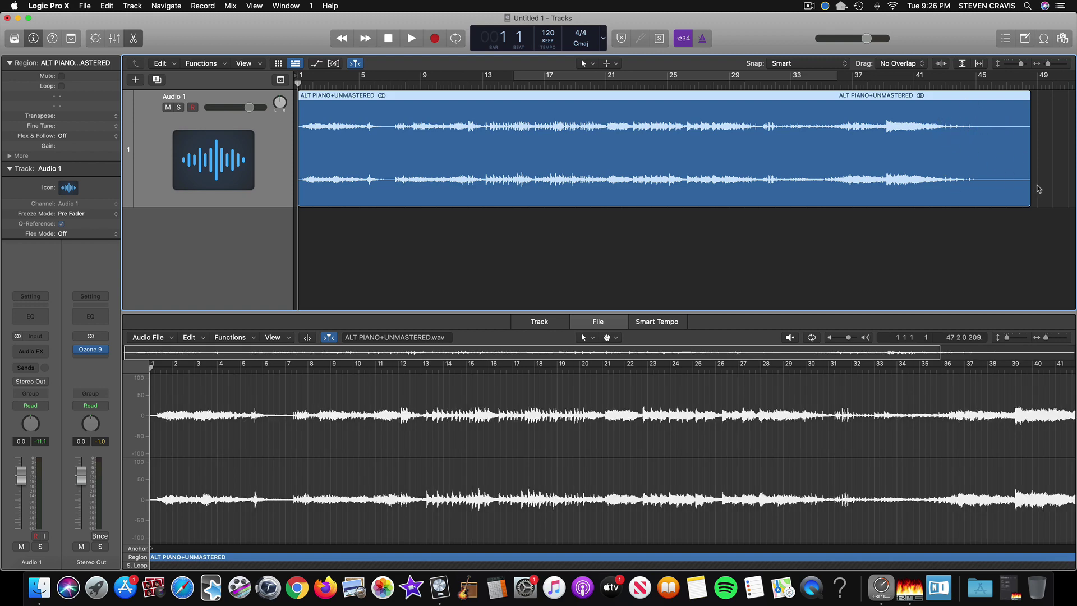
pyautogui.click(1001, 129)
pyautogui.click(9, 157)
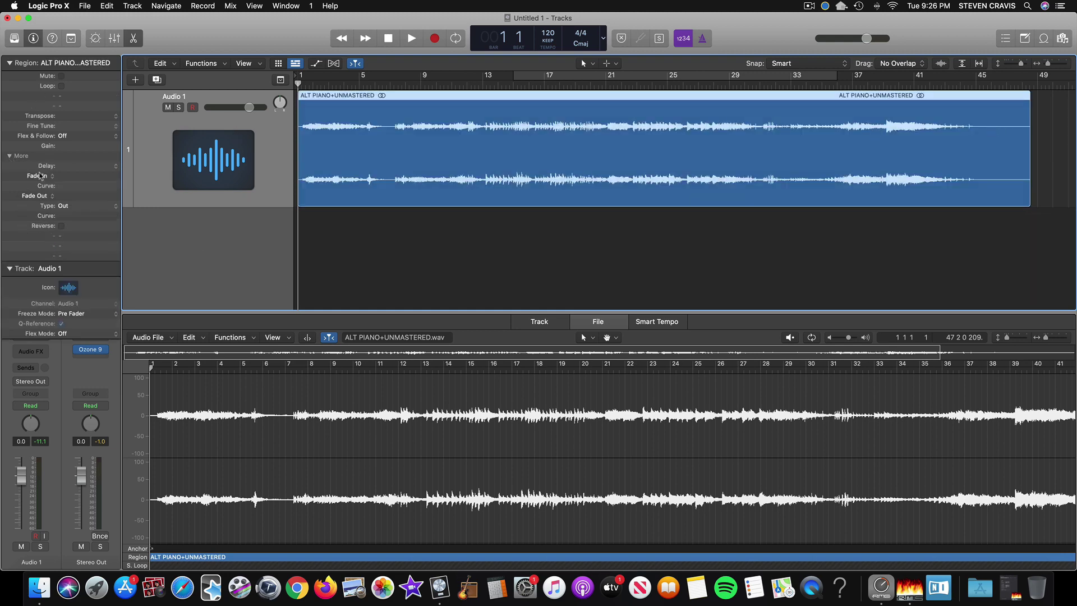
pyautogui.doubleClick(61, 197)
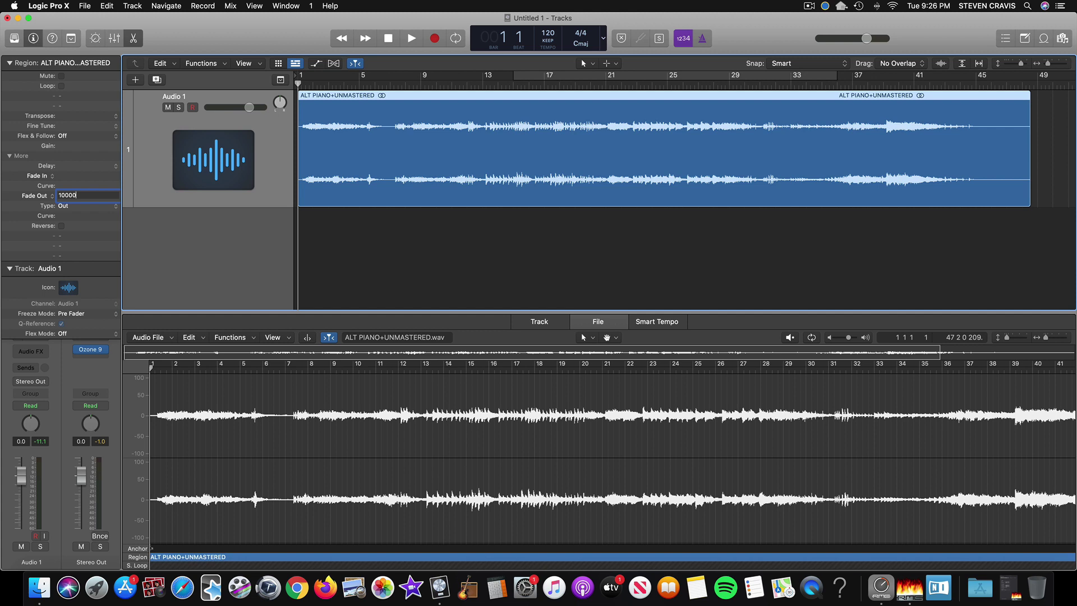
pyautogui.press('Return')
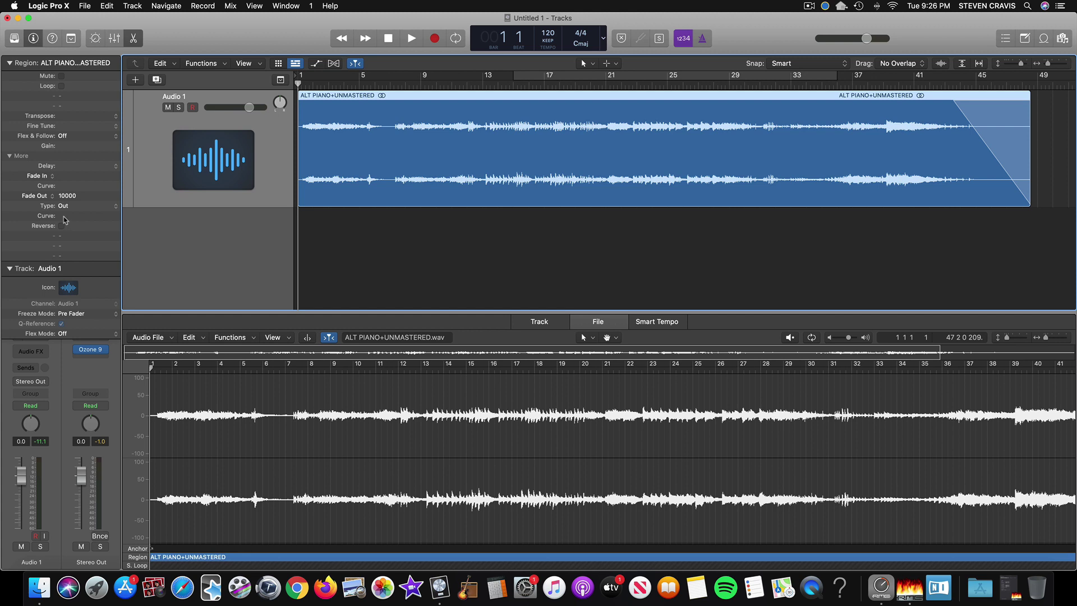
# Bend the fade-out to a -35 curve and move the playhead to bar 42.
pyautogui.moveTo(63, 223); pyautogui.dragTo(54, 283)
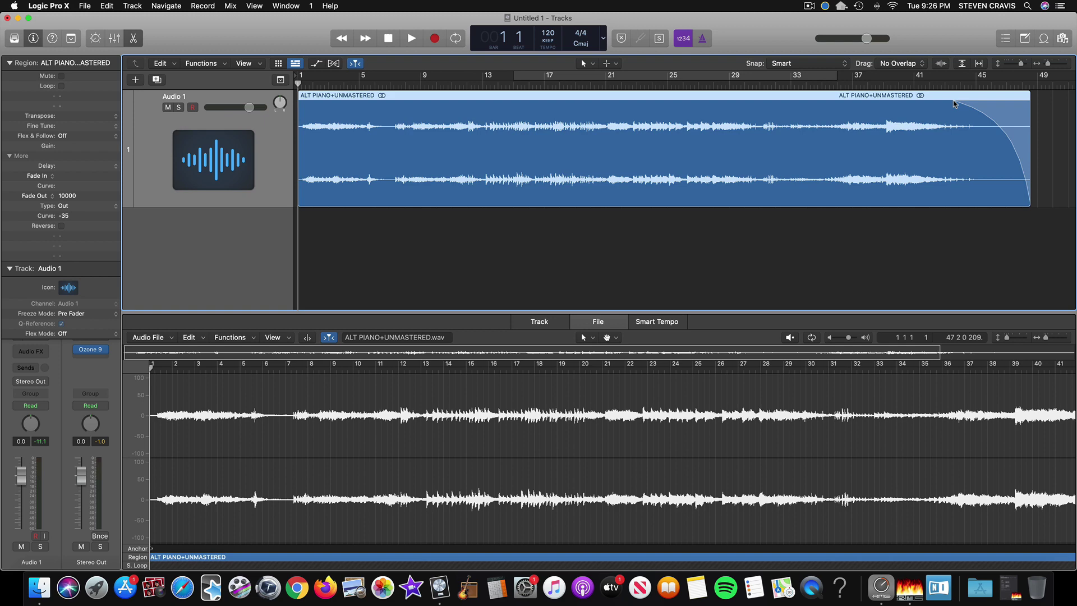
pyautogui.click(931, 85)
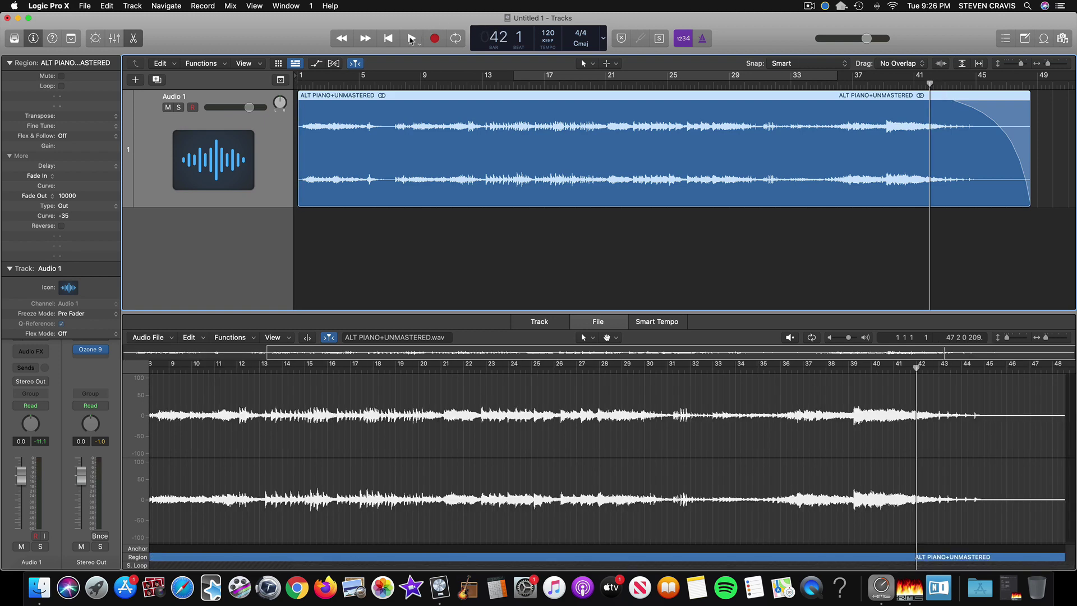
# Play the bars 42–48 ending several times, leaving the playhead at bar 47 beat 2.
pyautogui.click(412, 38)
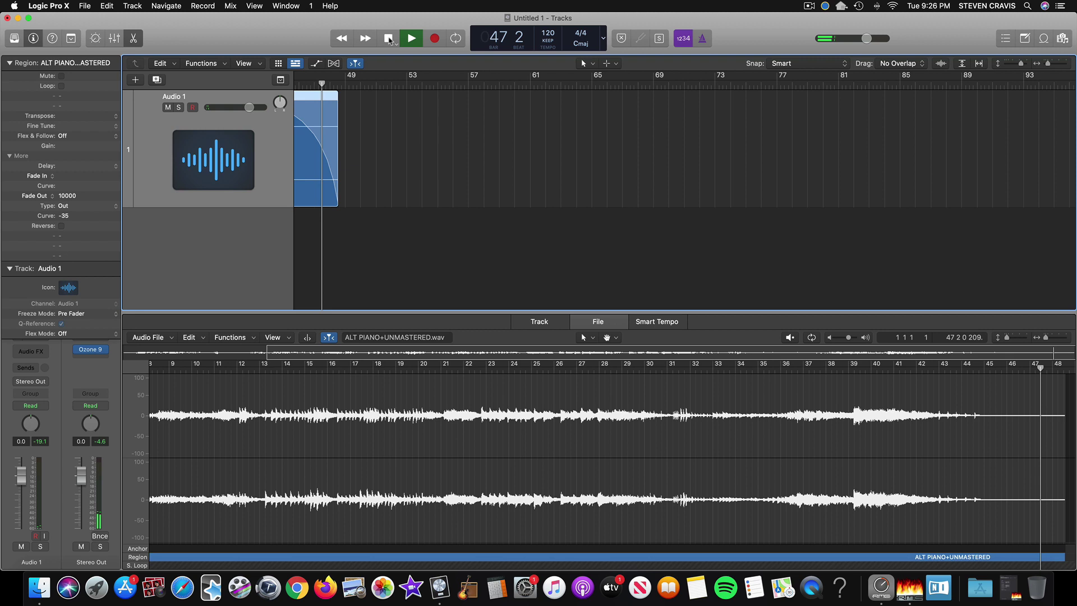
pyautogui.click(389, 39)
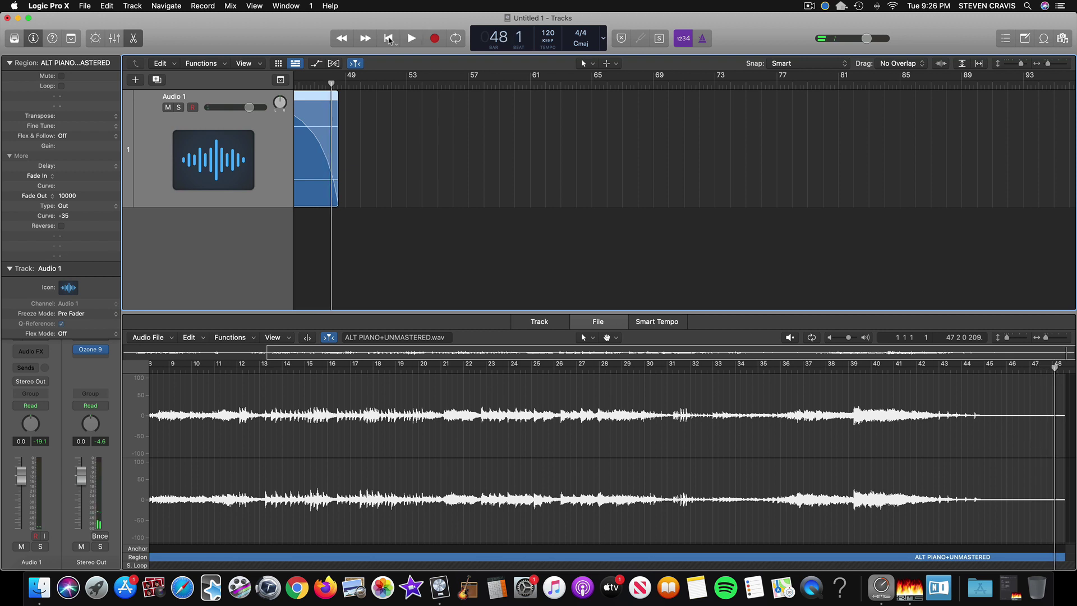
pyautogui.click(315, 84)
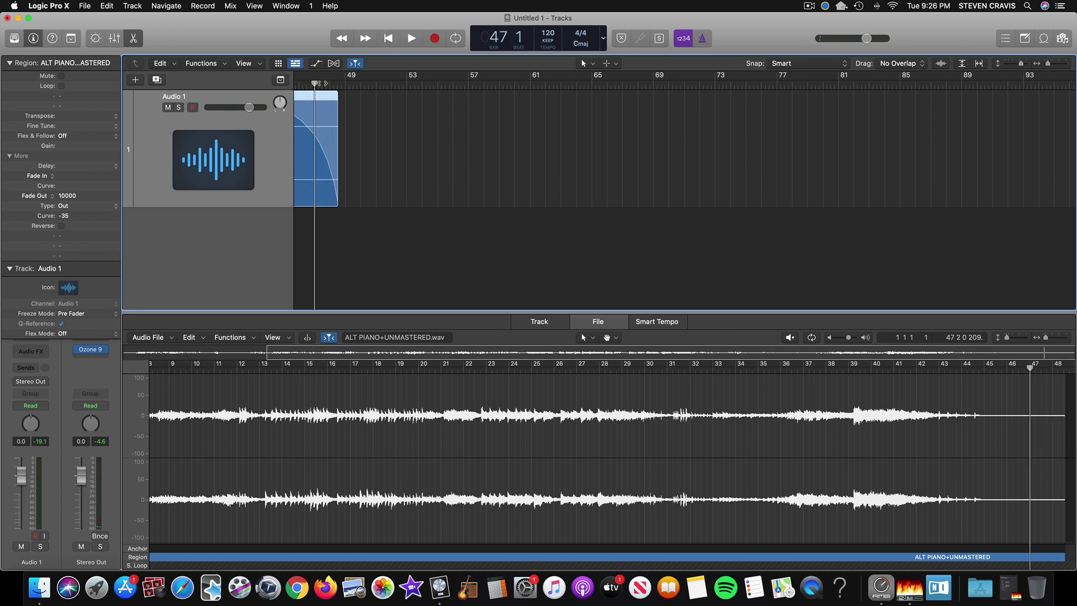
pyautogui.click(412, 38)
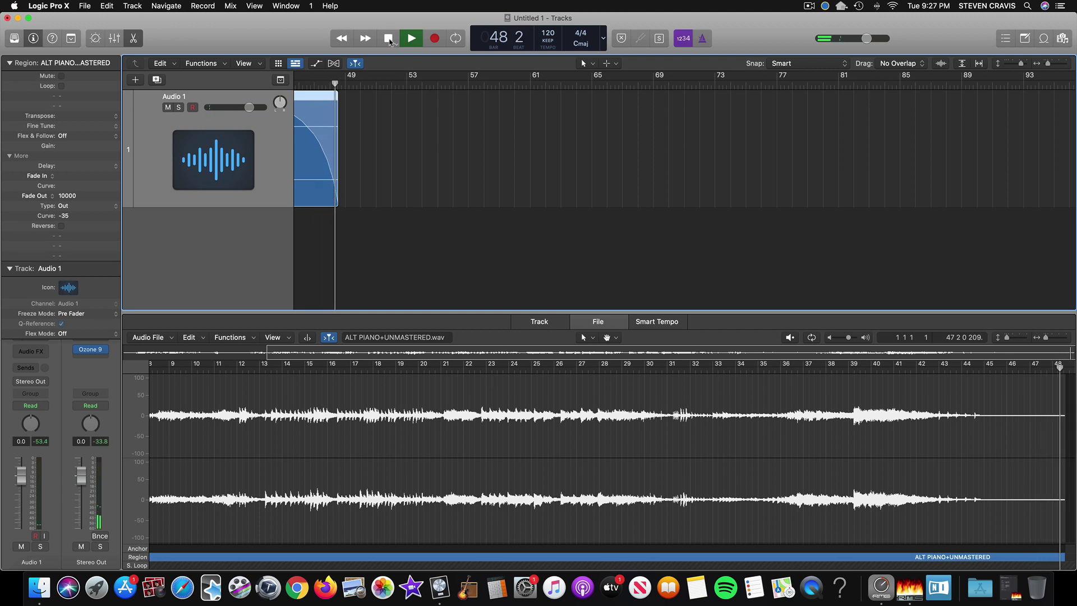
pyautogui.click(389, 41)
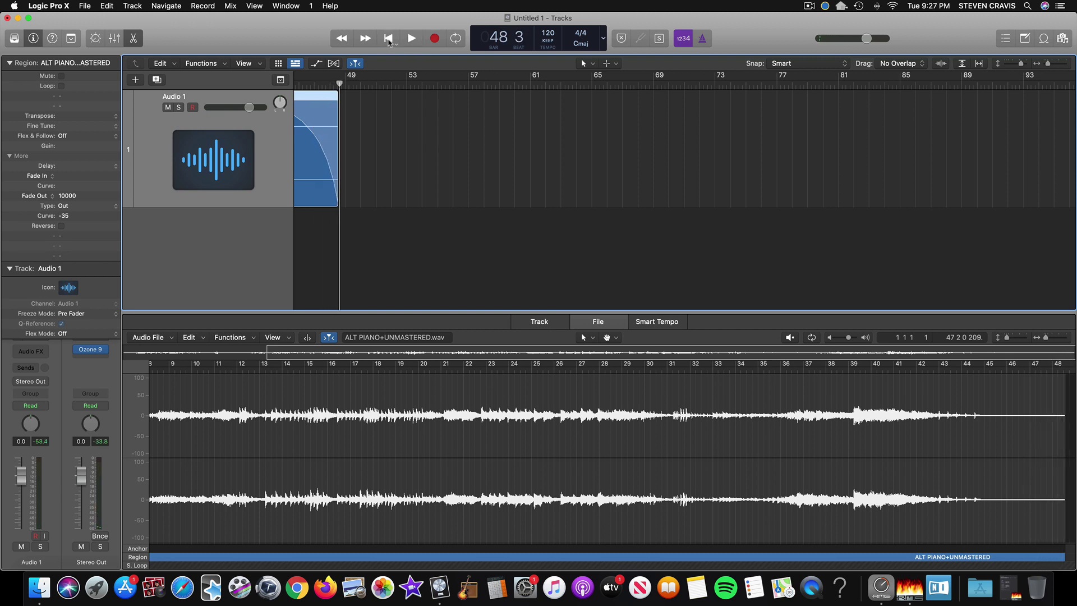
pyautogui.hscroll(-3, 412, 115)
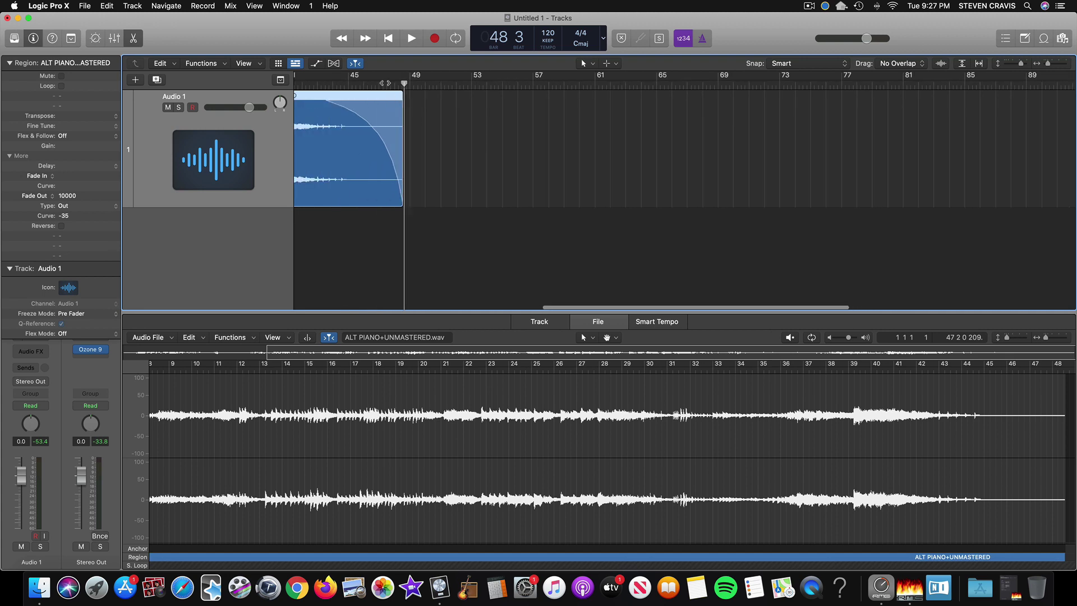
pyautogui.click(380, 83)
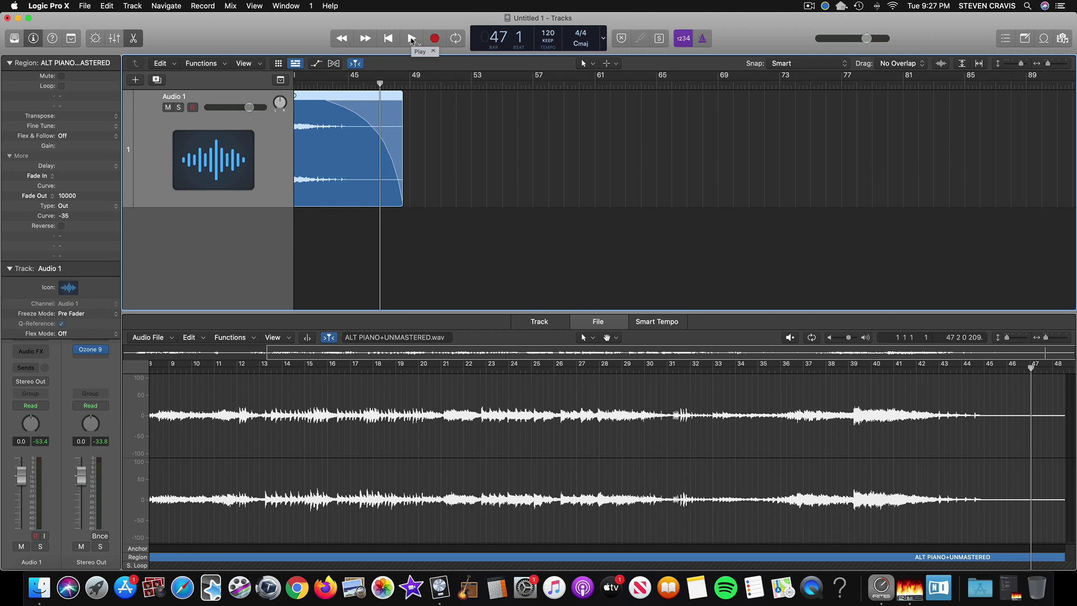
pyautogui.click(412, 39)
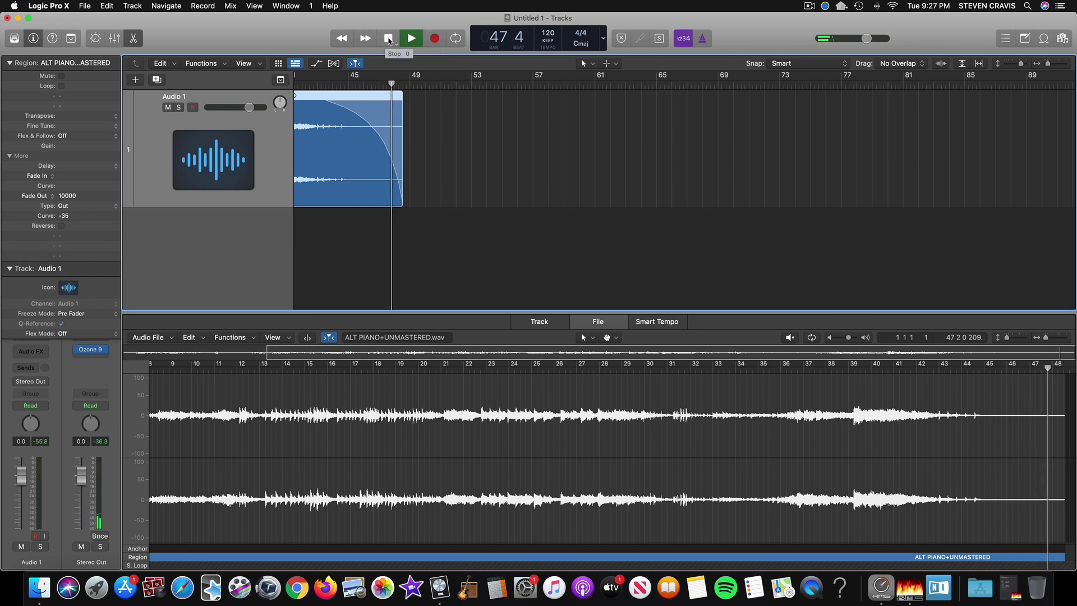
pyautogui.click(388, 38)
pyautogui.click(384, 82)
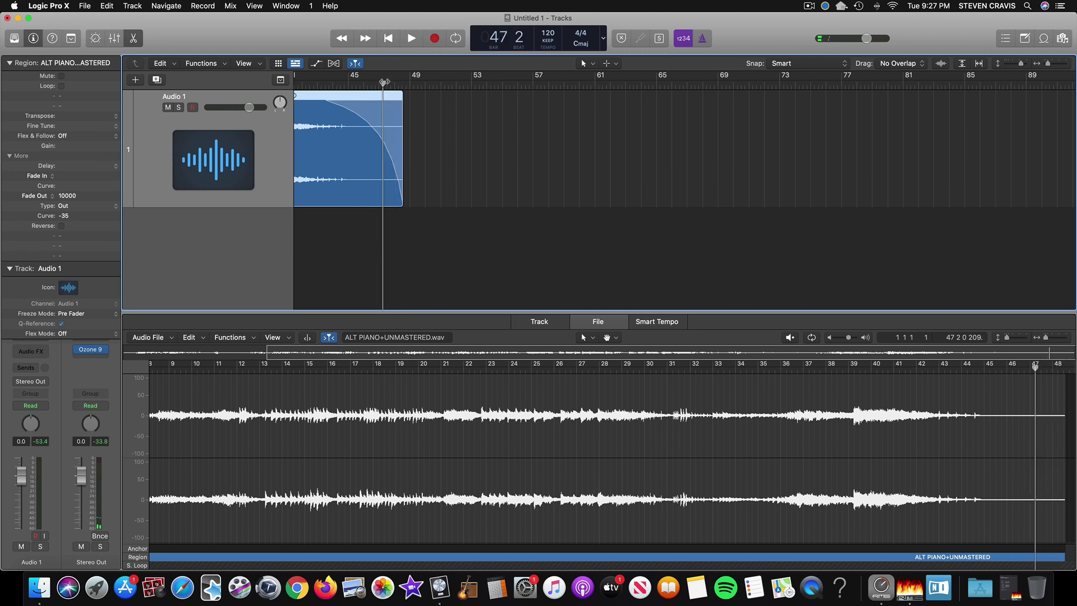
# Cut the piano region at bar 47 beat 2 and delete the tail piece.
pyautogui.click(583, 64)
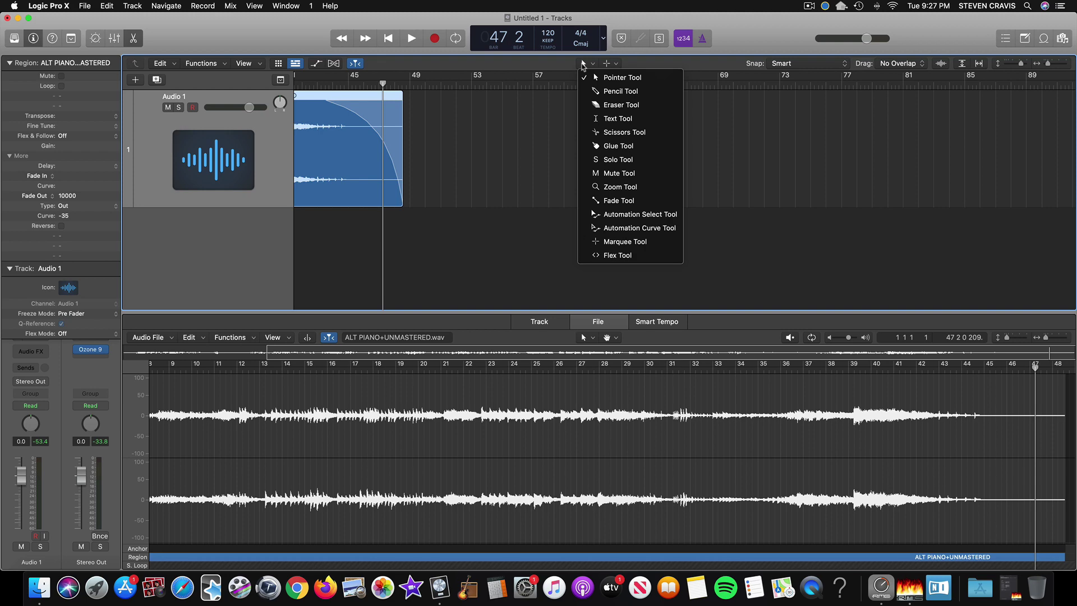
pyautogui.click(597, 132)
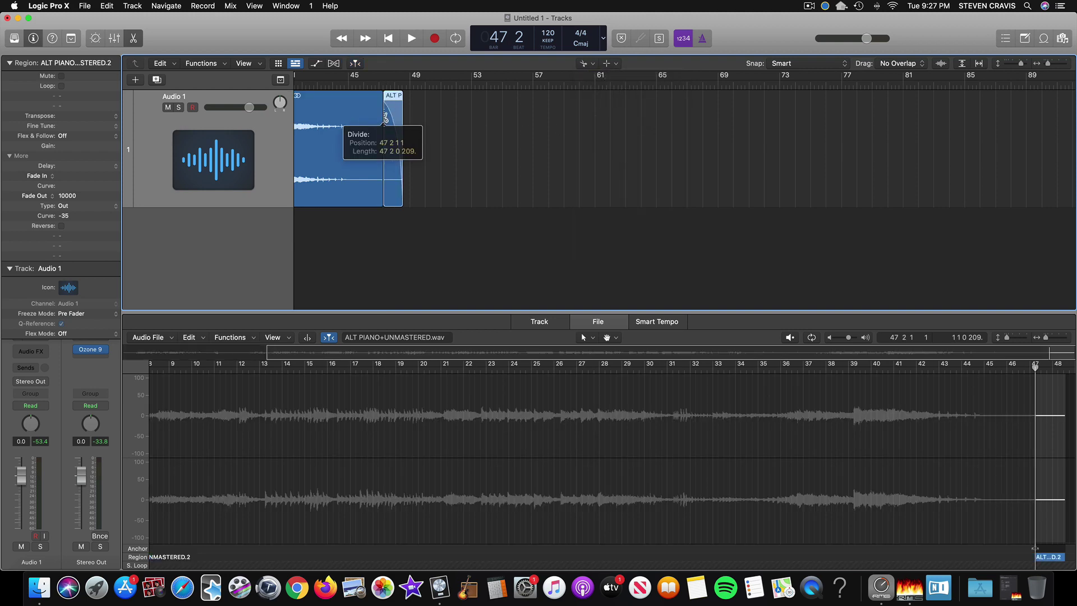
pyautogui.click(385, 118)
pyautogui.click(581, 65)
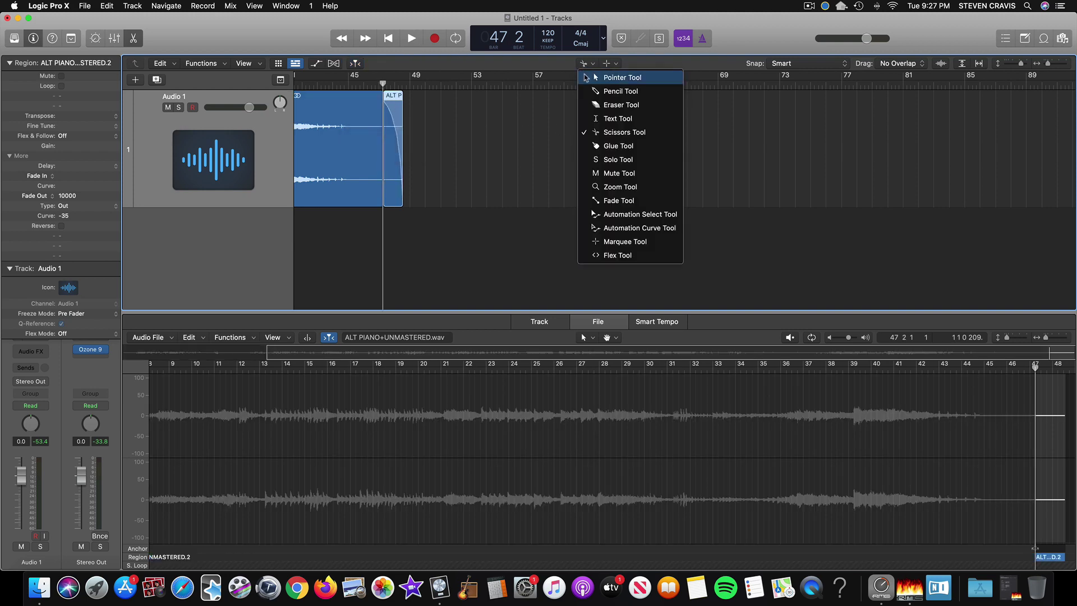
pyautogui.click(587, 77)
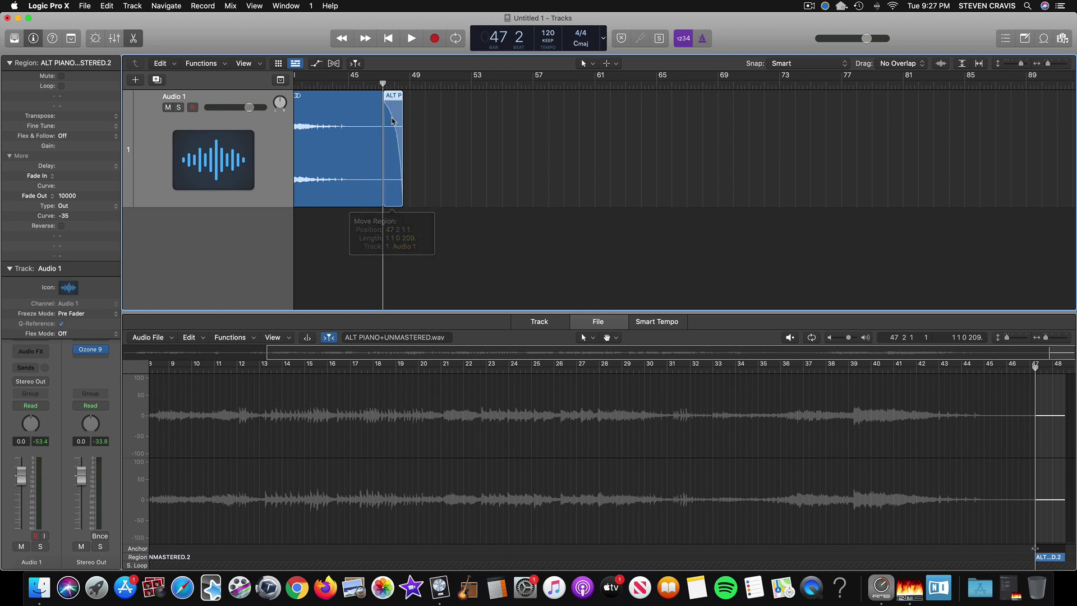
pyautogui.press('Delete')
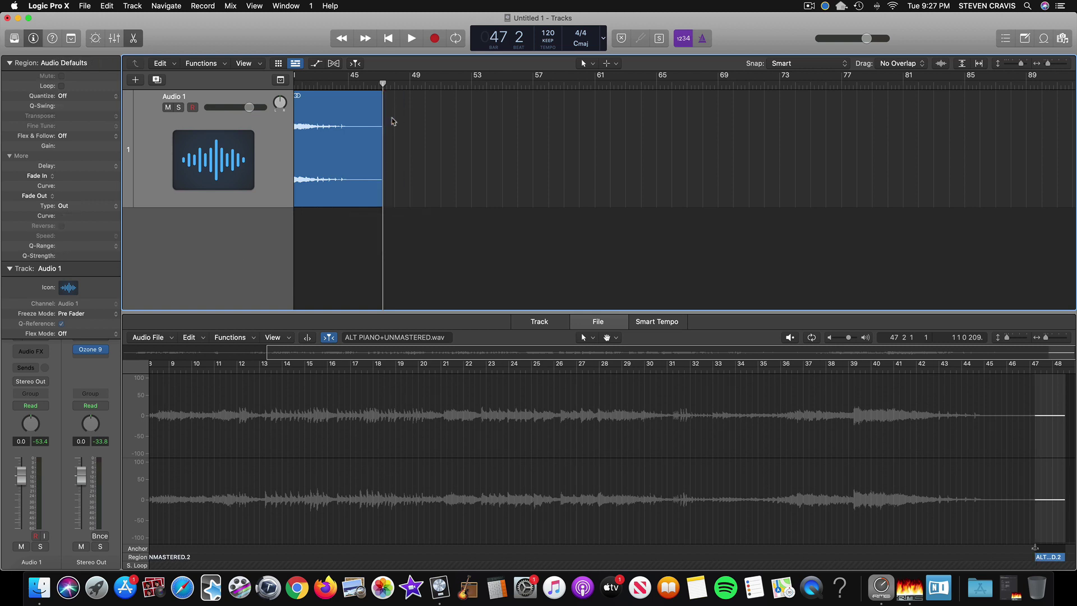
# Set the region's Fade Out to 8000 with a -31 curve.
pyautogui.doubleClick(67, 196)
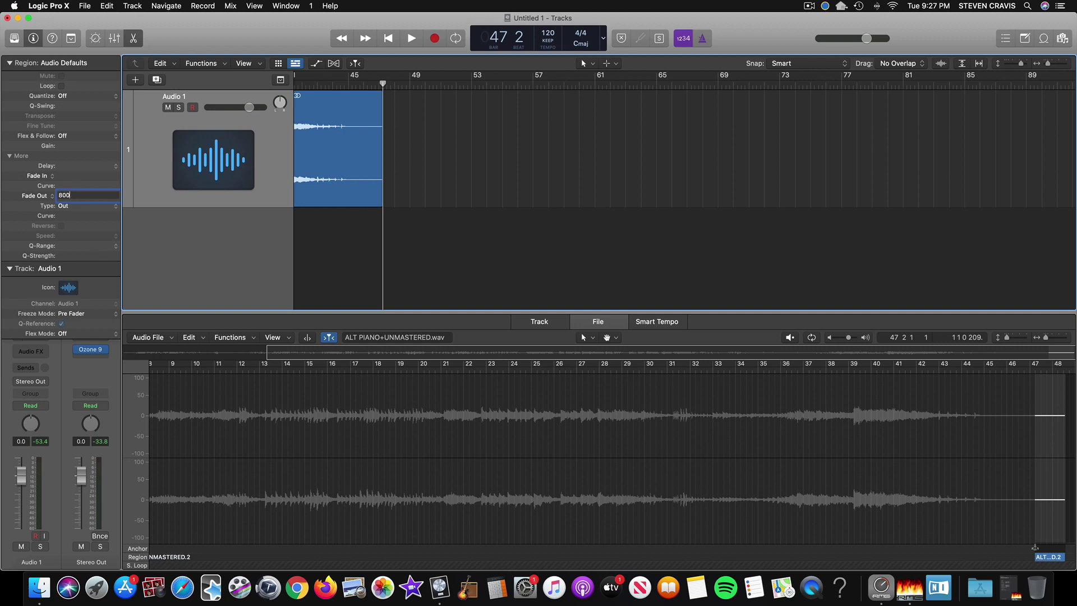
pyautogui.moveTo(62, 220); pyautogui.dragTo(64, 215)
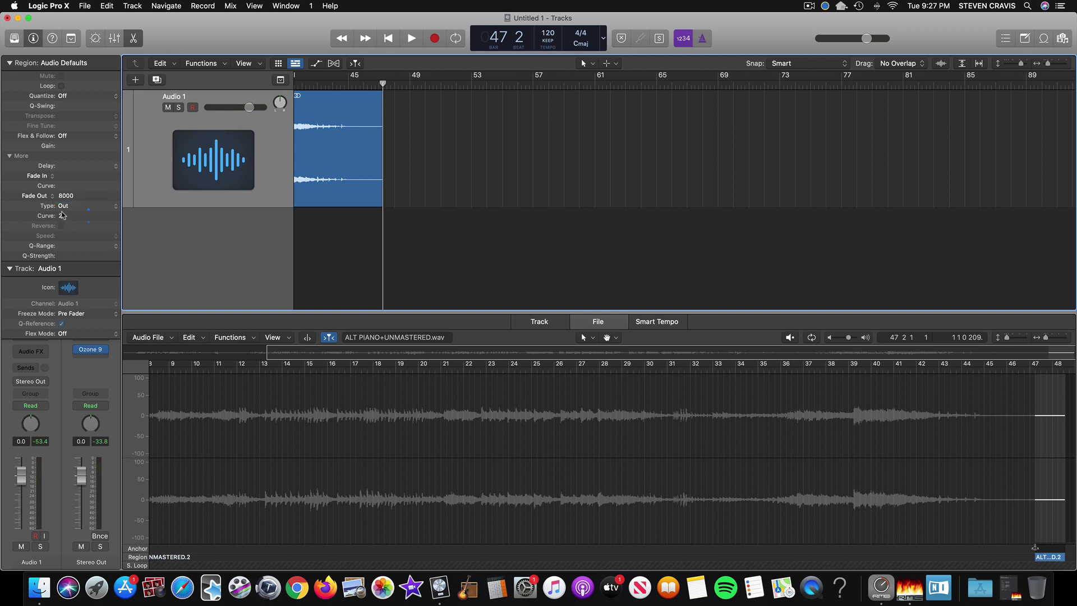
pyautogui.click(344, 149)
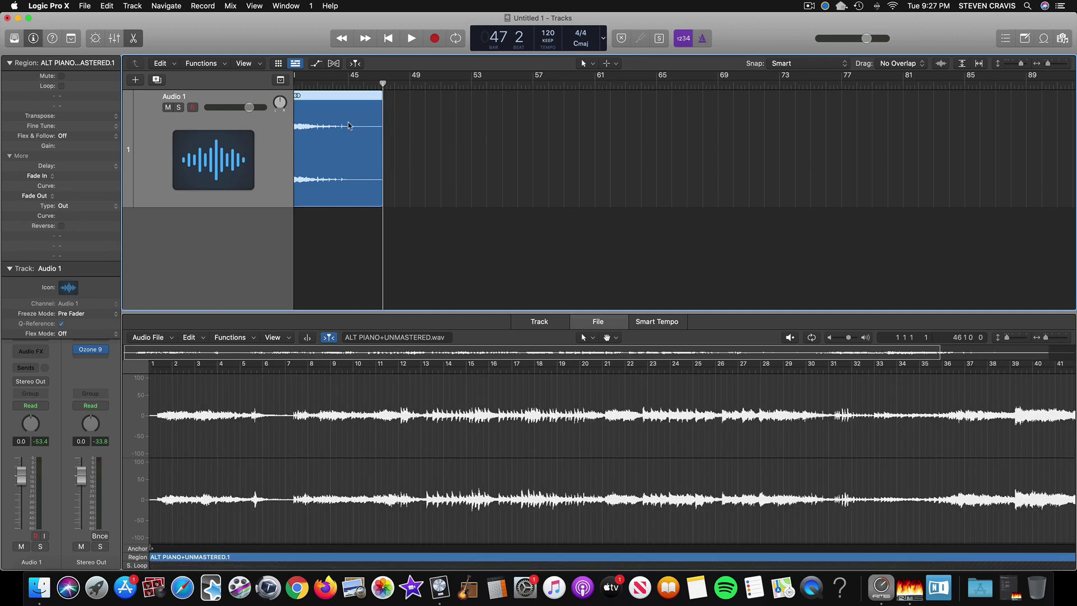
pyautogui.doubleClick(62, 197)
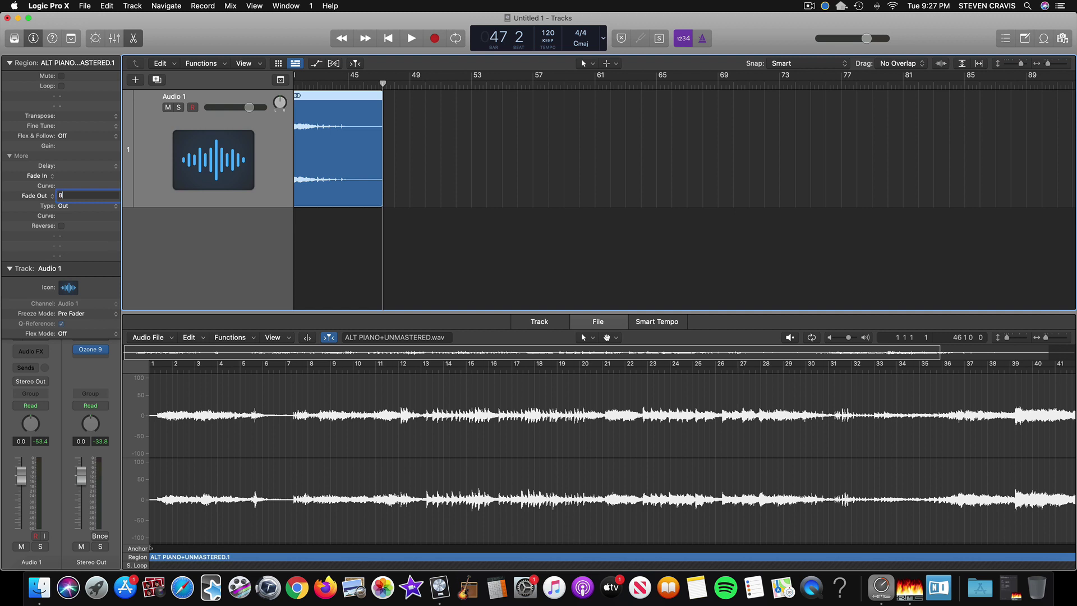
pyautogui.press('Return')
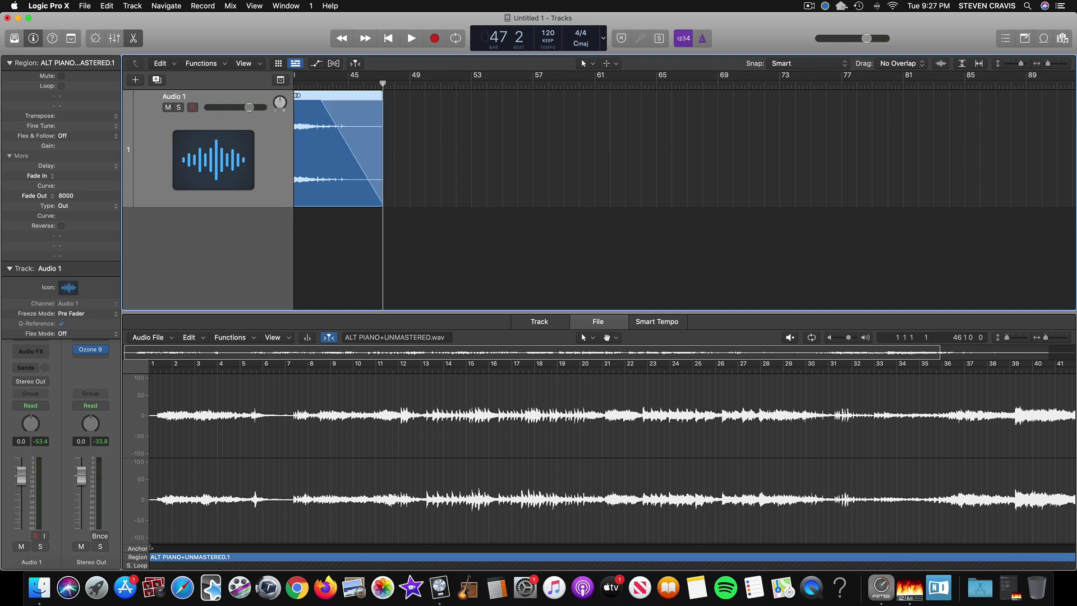
pyautogui.moveTo(66, 222); pyautogui.dragTo(58, 267)
# Play the last bars to hear the revised fade-out.
pyautogui.click(320, 76)
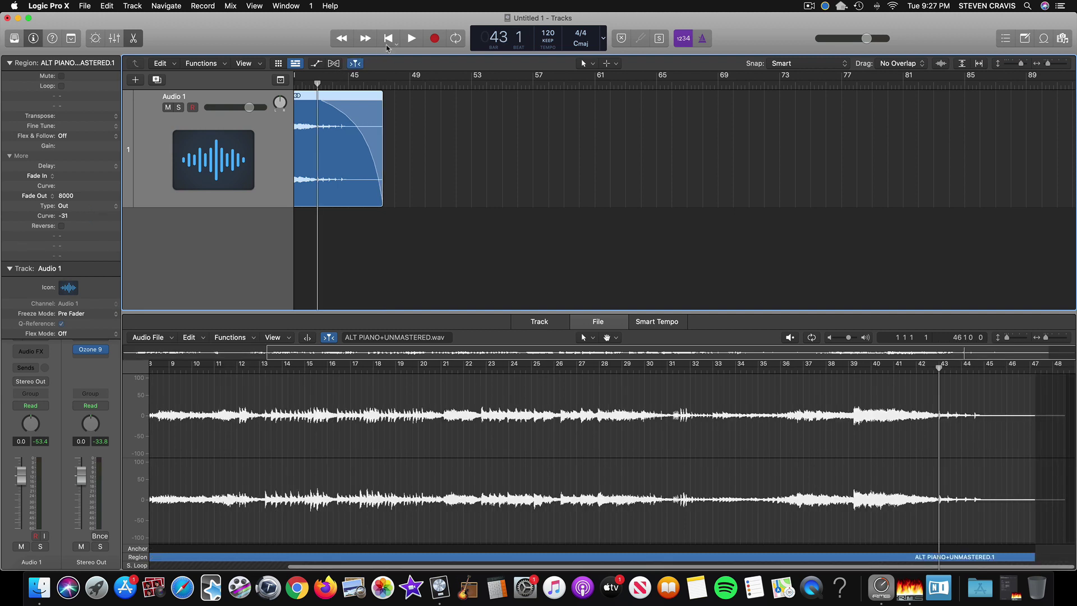
pyautogui.click(411, 38)
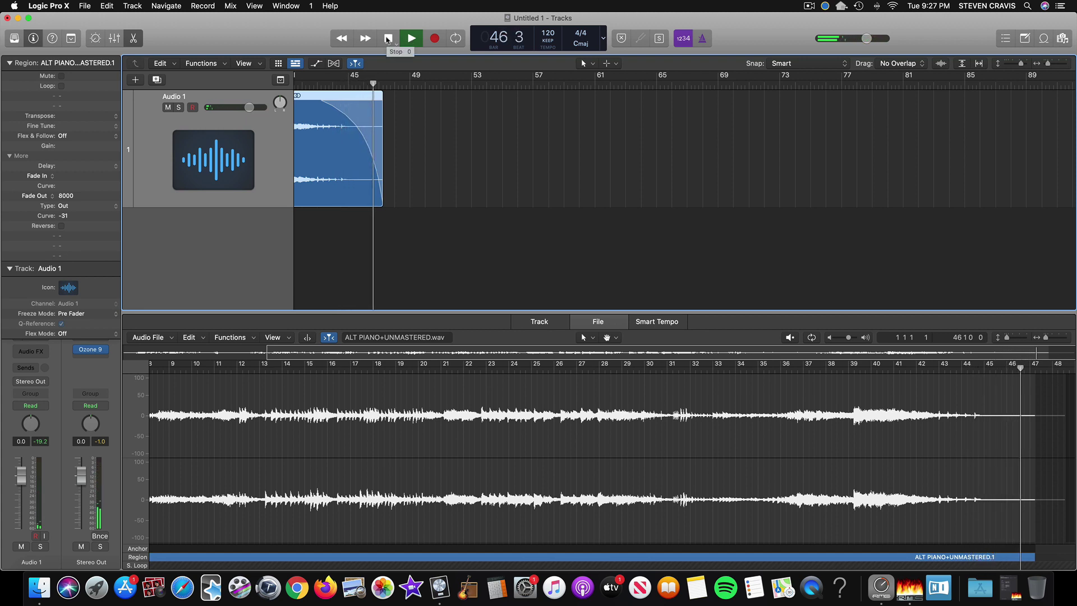
pyautogui.click(387, 38)
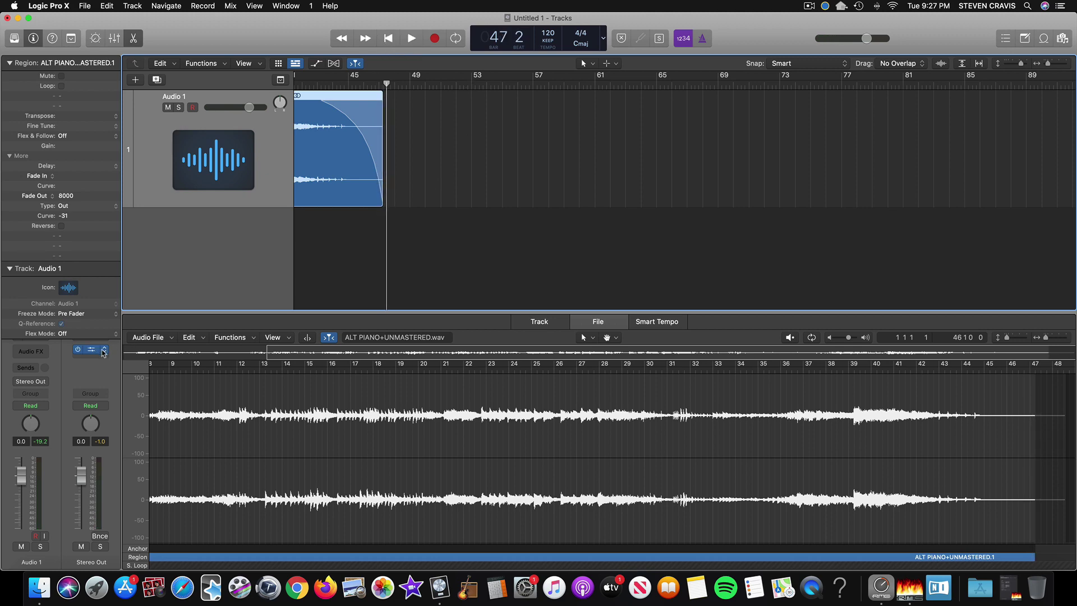
# Open Ozone 9 on Stereo Out, enable Learn Threshold, and play the piece from the start.
pyautogui.click(92, 352)
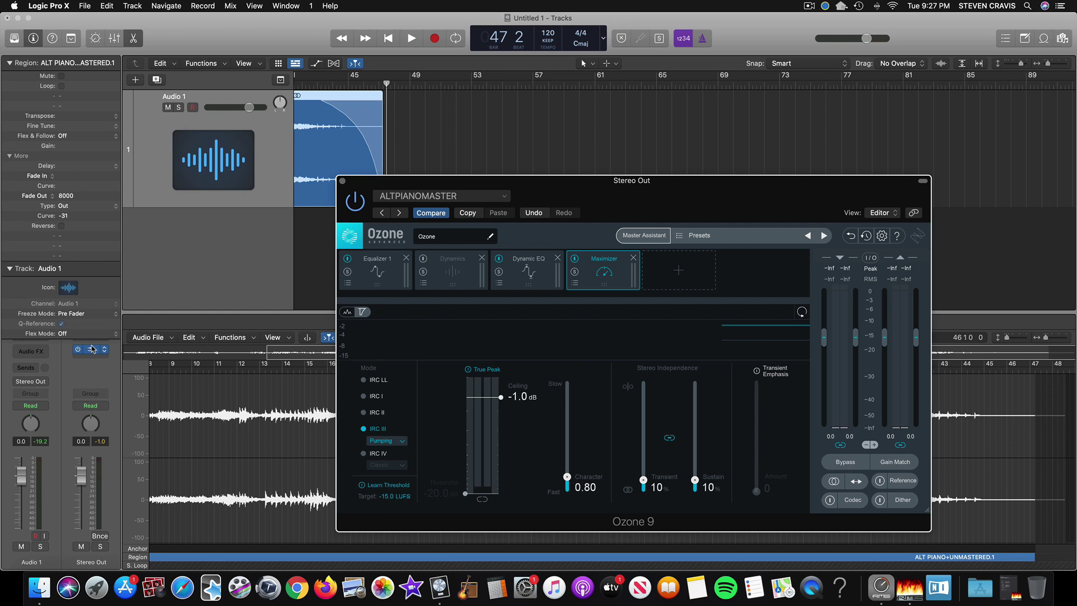
pyautogui.click(91, 352)
pyautogui.click(91, 351)
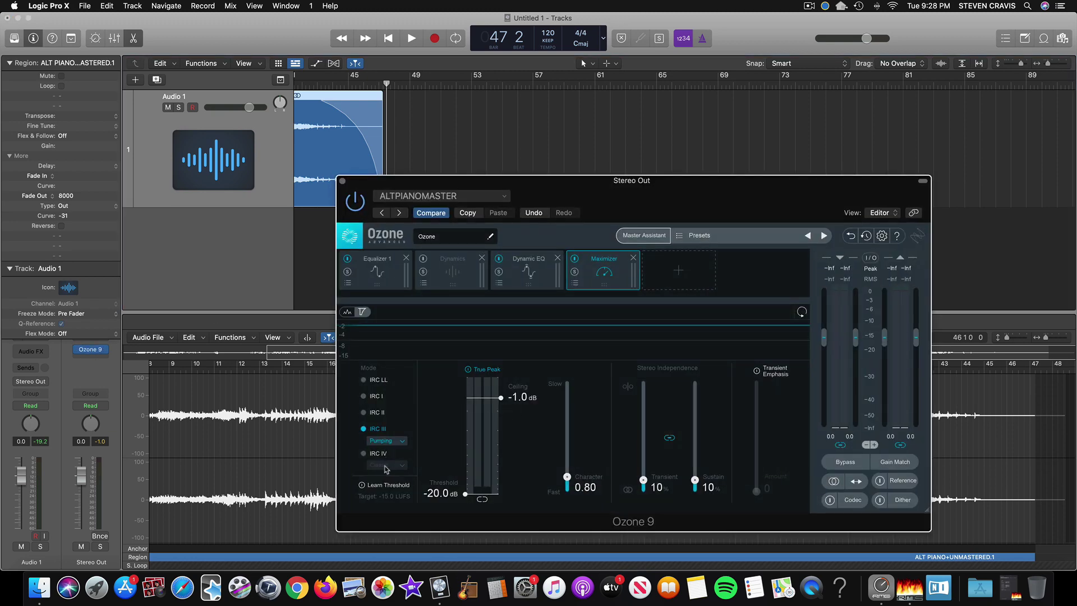
pyautogui.click(386, 487)
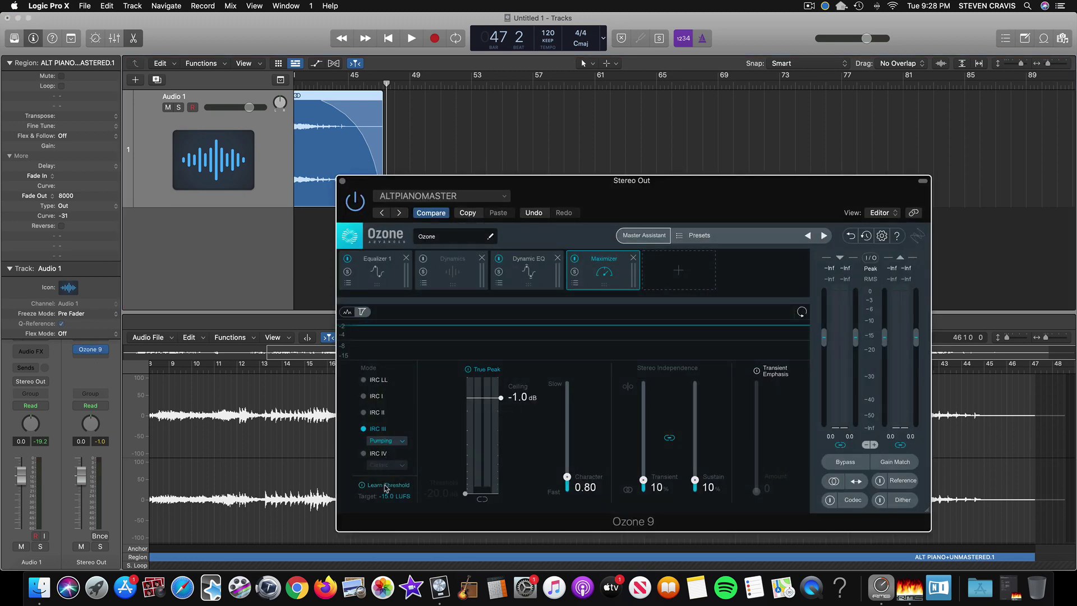
pyautogui.click(387, 38)
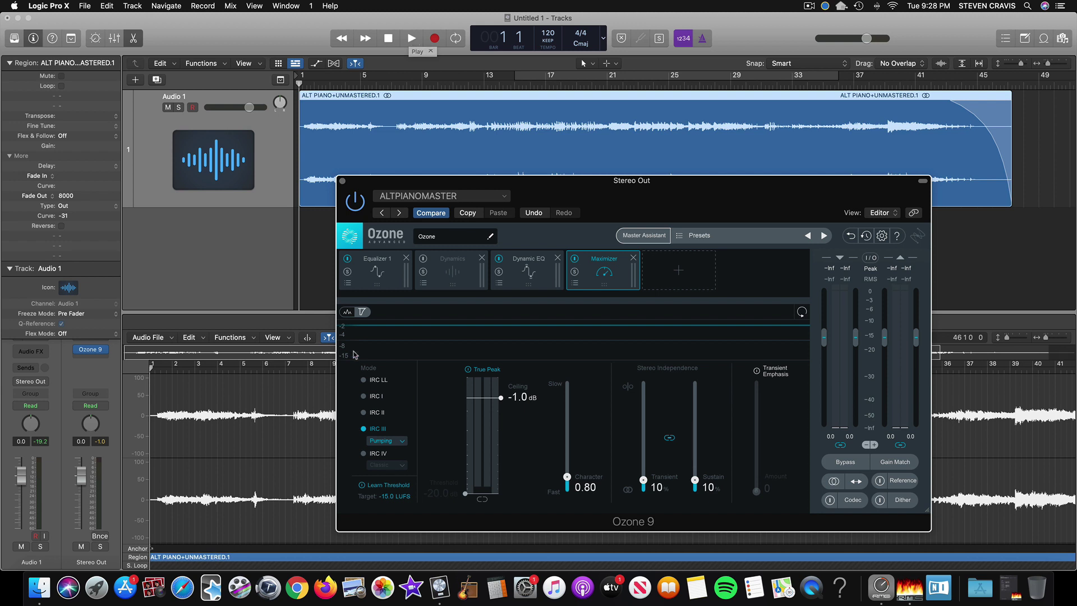
pyautogui.click(412, 38)
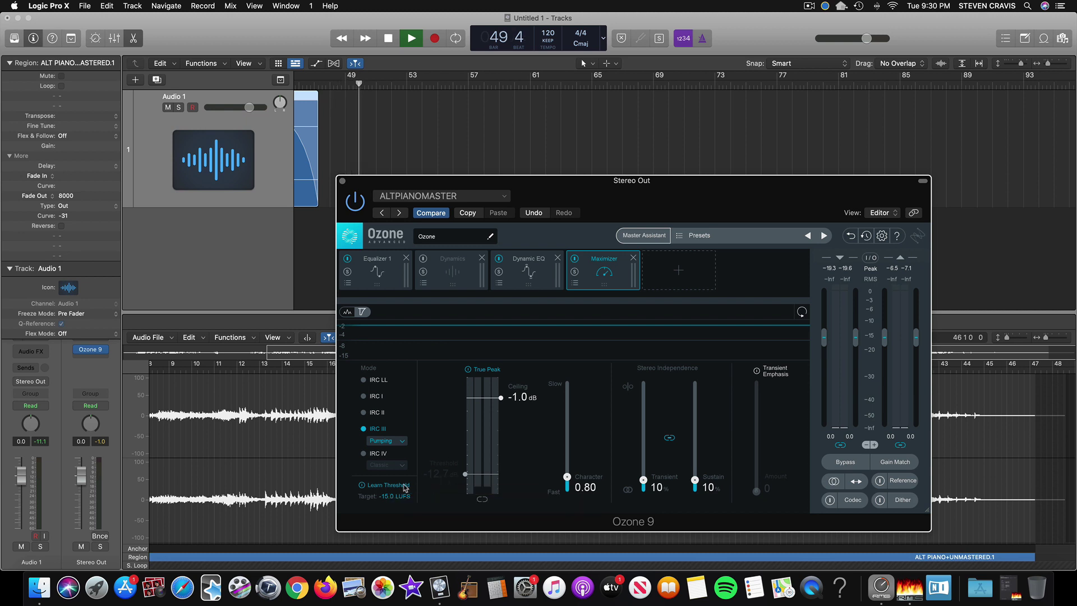
# Lock in the learned -12.7 dB threshold, stop playback, and save the ALTPIANOMASTER setting.
pyautogui.click(393, 487)
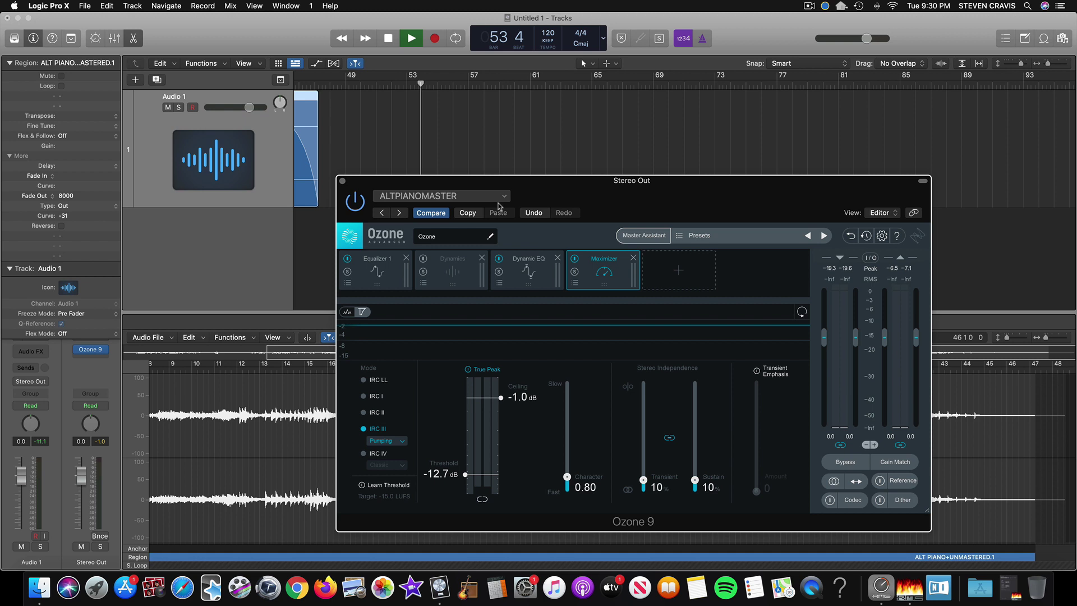
pyautogui.click(388, 39)
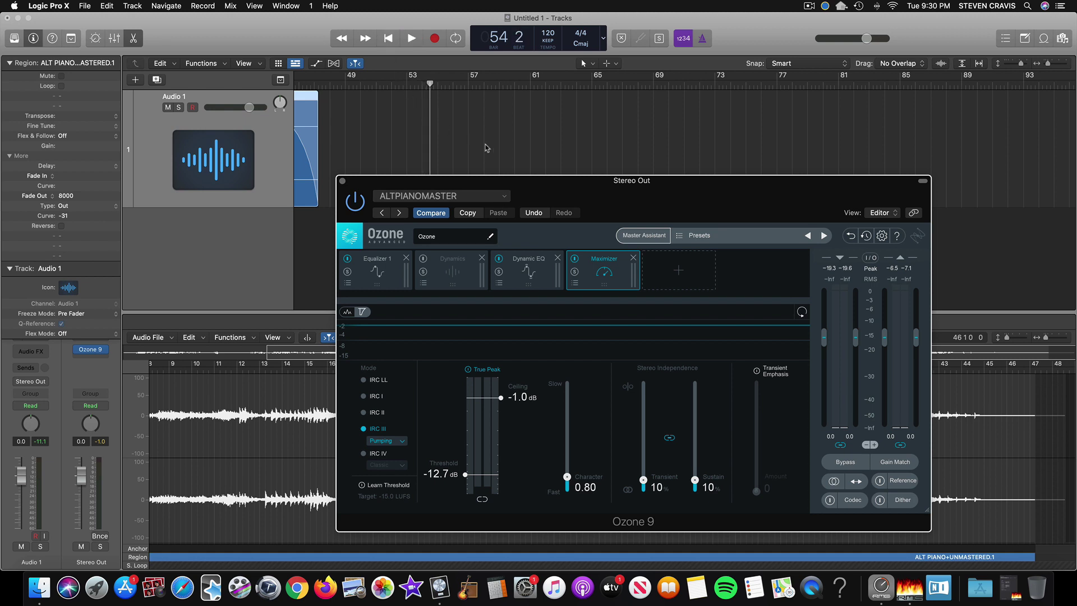
pyautogui.click(506, 198)
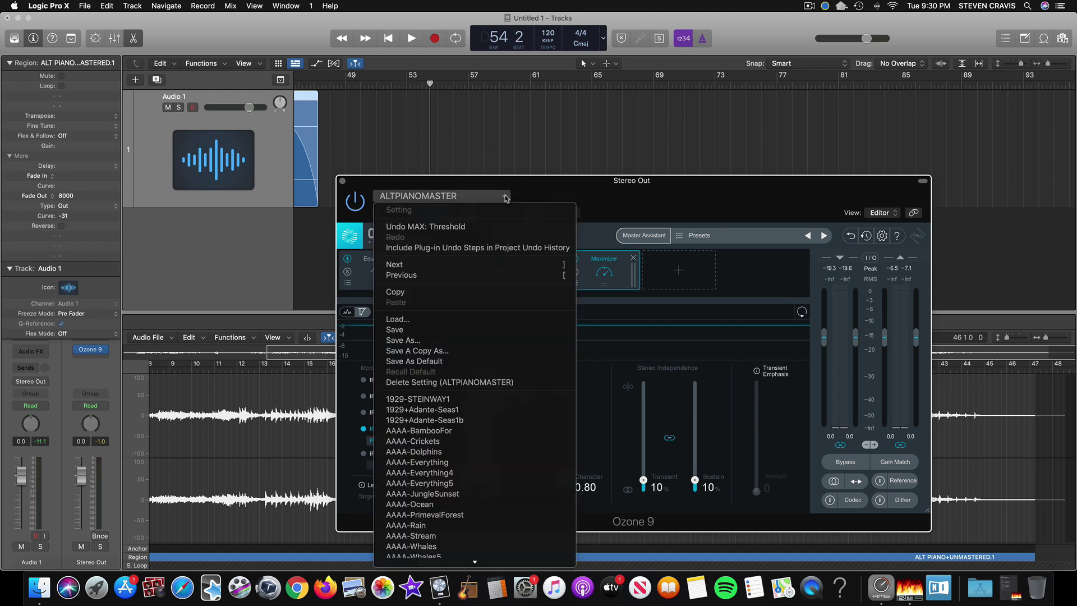
pyautogui.click(426, 329)
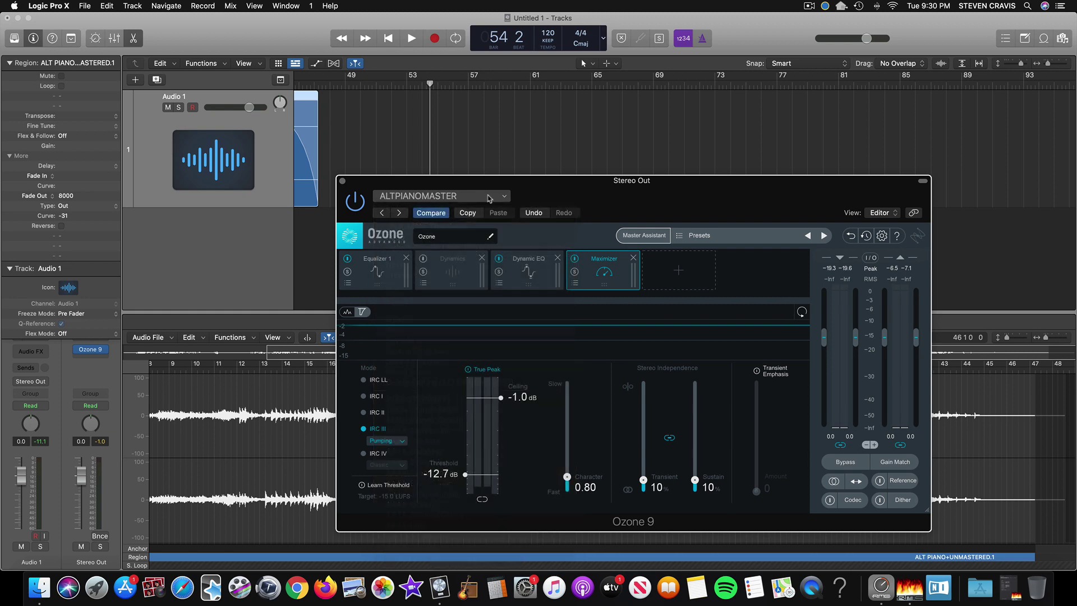
# Unlink stereo independence, try Transient and Sustain at 100%, then relink them at 10%.
pyautogui.click(669, 439)
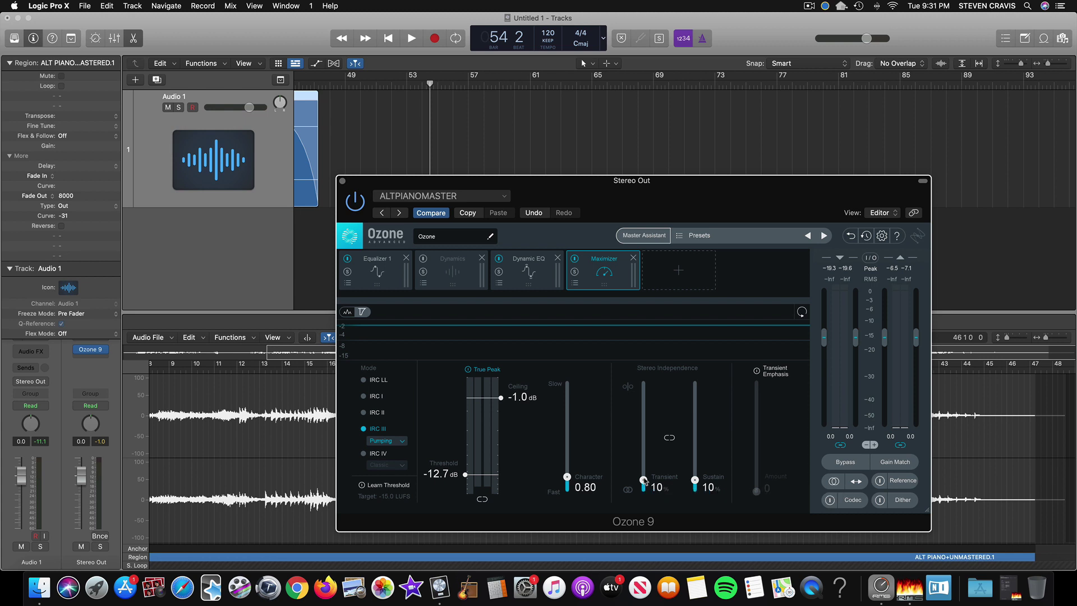
pyautogui.moveTo(643, 480); pyautogui.dragTo(651, 371)
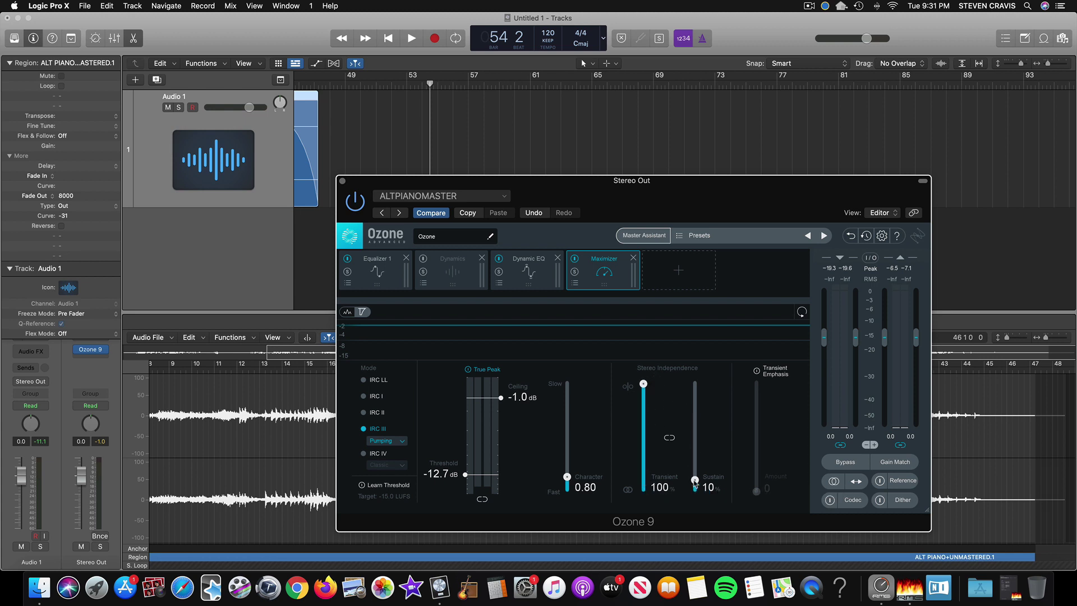
pyautogui.moveTo(696, 481); pyautogui.dragTo(703, 366)
pyautogui.click(644, 481)
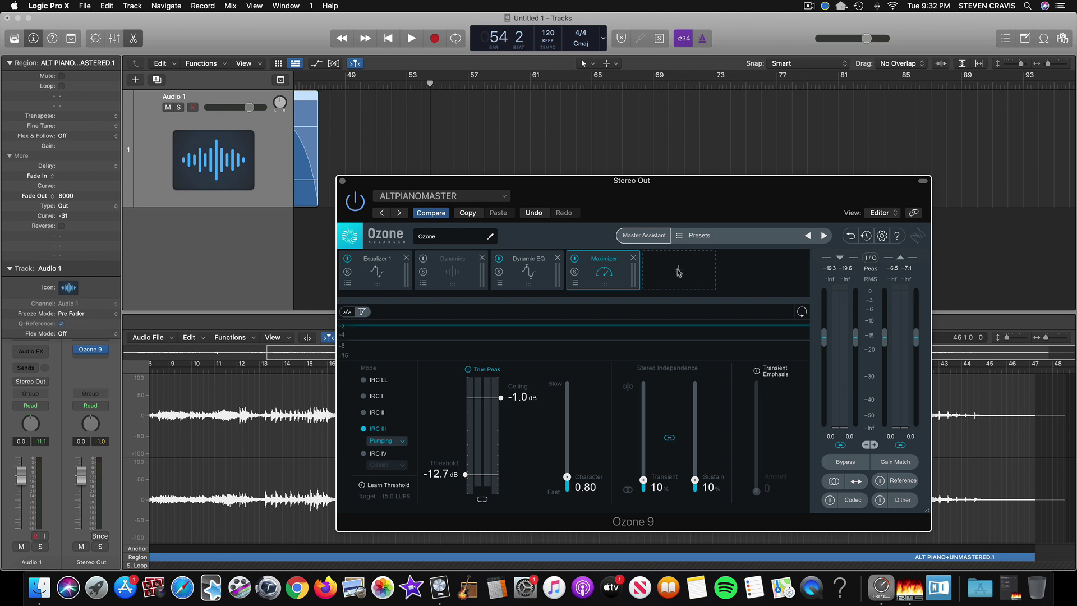
# Play the master again from the beginning.
pyautogui.click(388, 38)
pyautogui.click(411, 38)
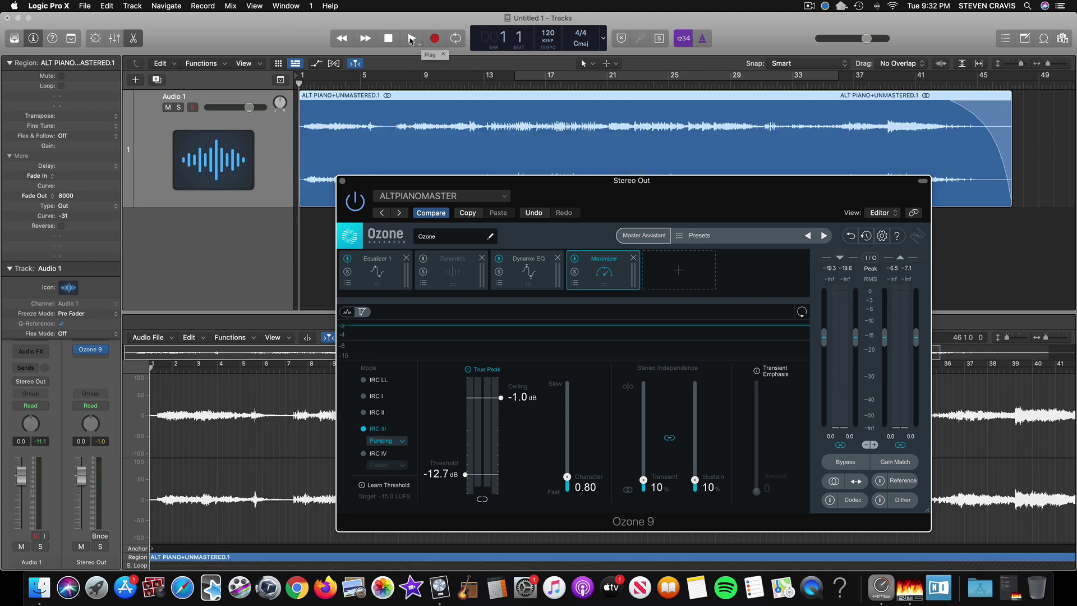
pyautogui.click(410, 39)
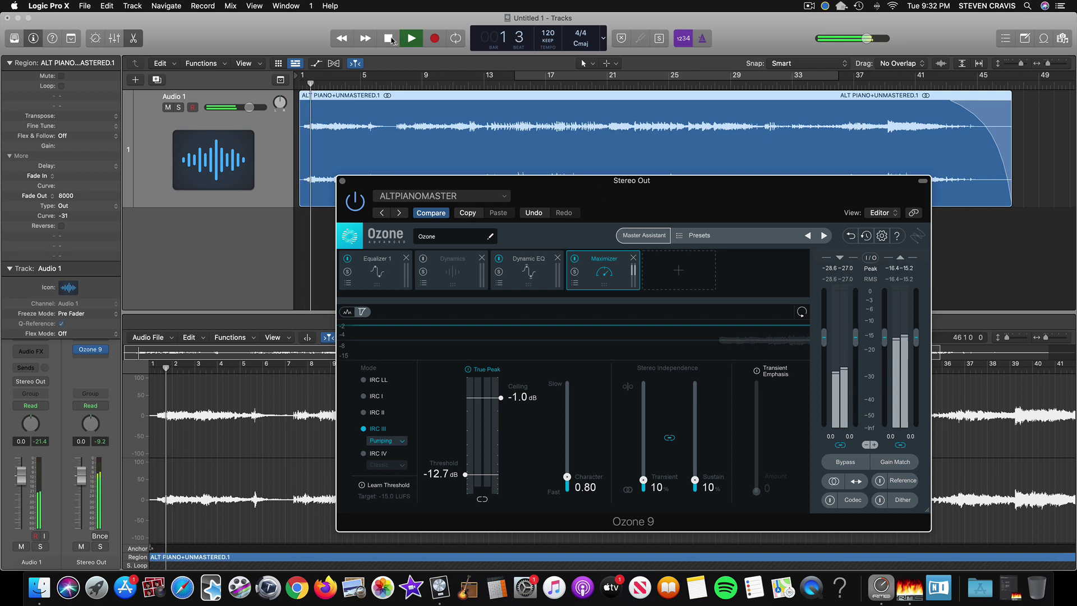
# Stop playback, add an Exciter module, and move it ahead of the Maximizer.
pyautogui.click(389, 38)
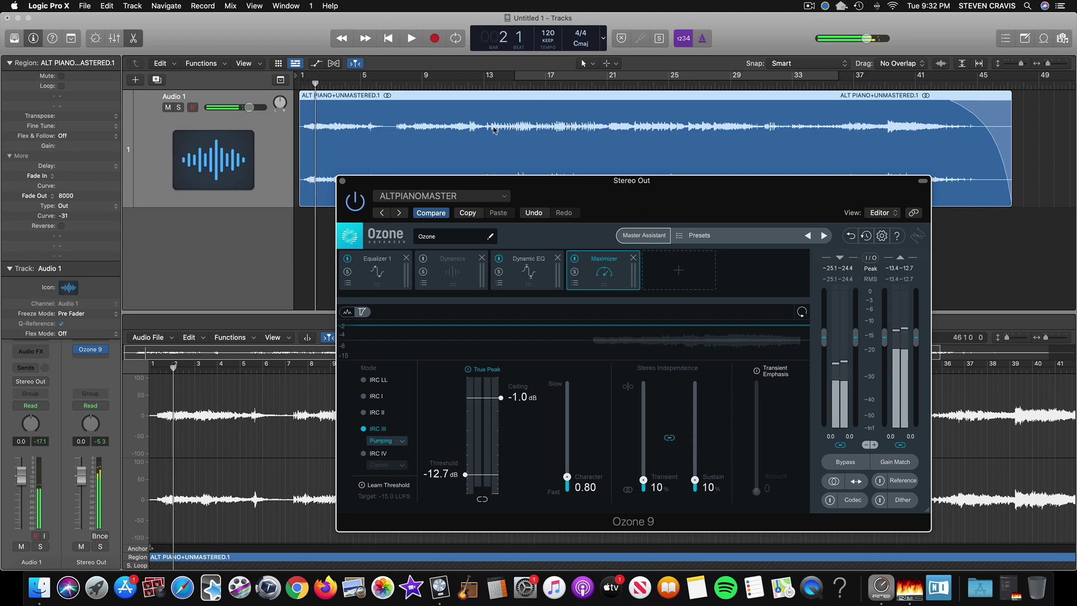
pyautogui.click(679, 272)
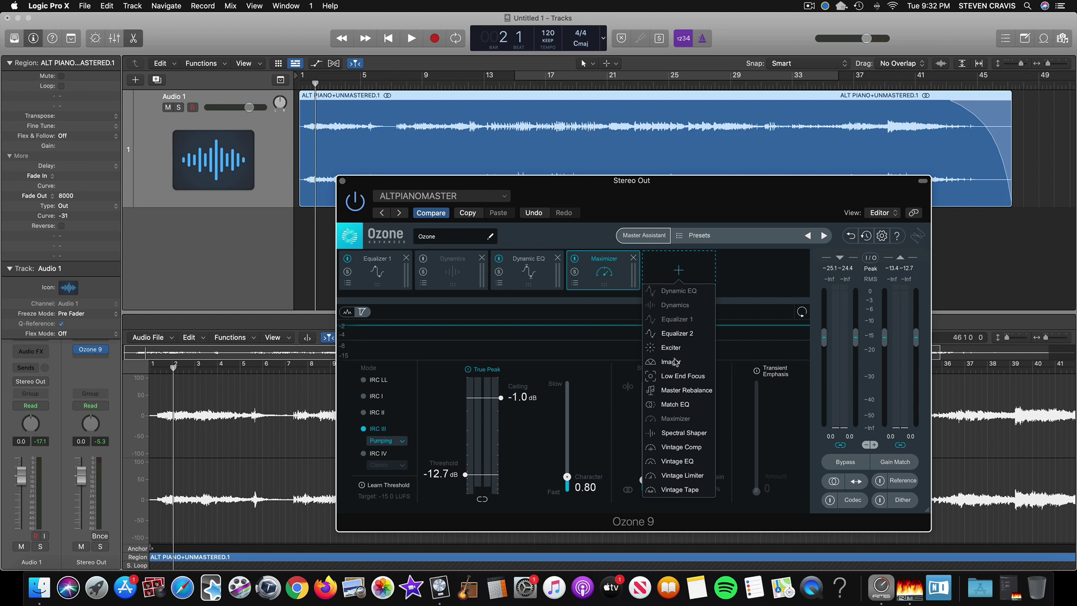
pyautogui.click(673, 348)
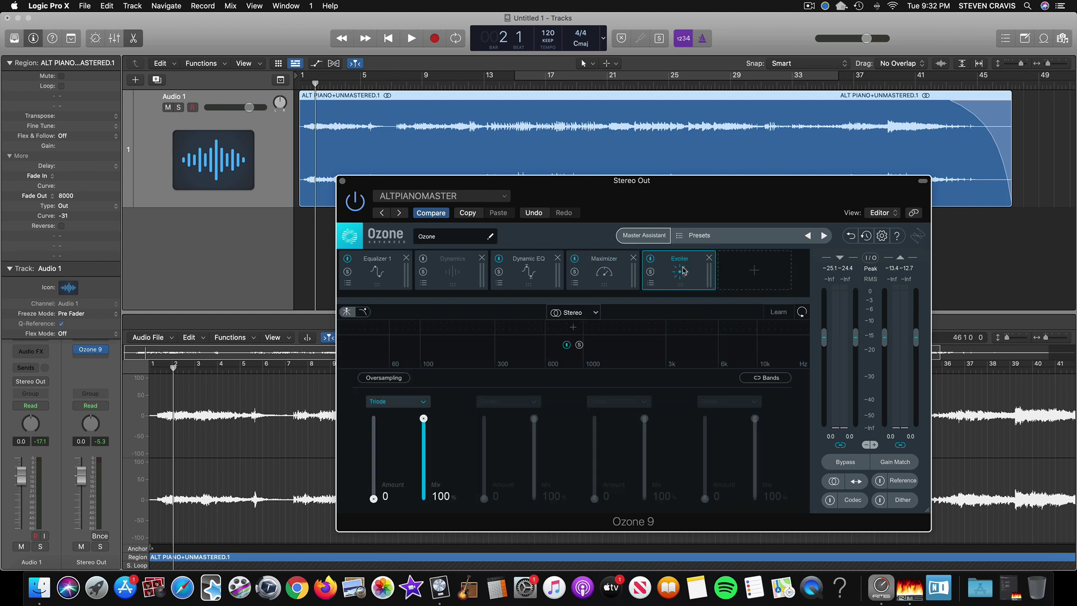
pyautogui.moveTo(683, 271); pyautogui.dragTo(639, 271)
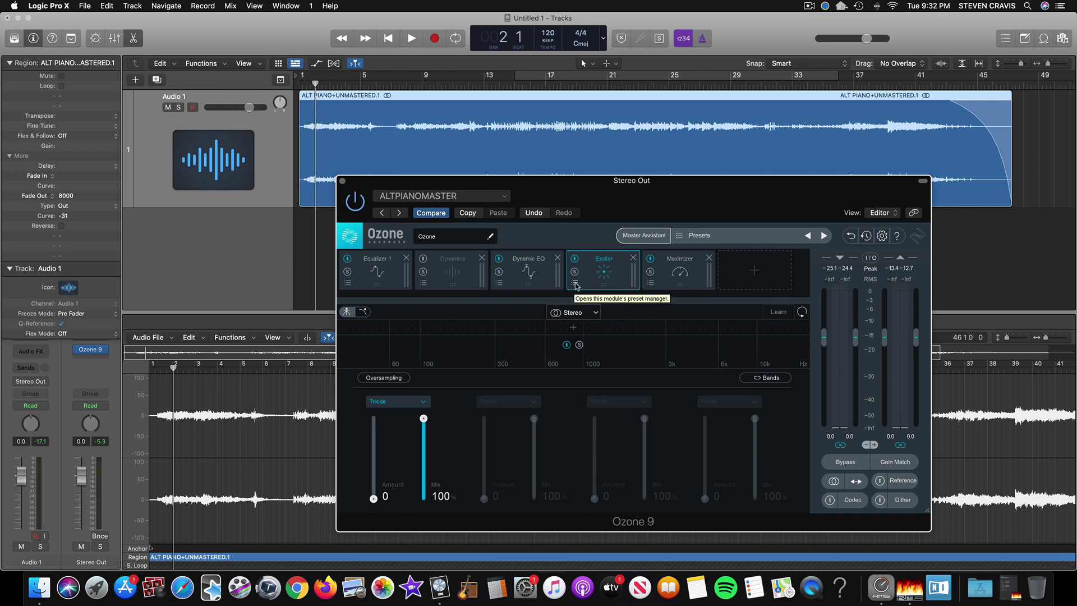
# Load the Accent Stereo Effects Exciter preset and play from the beginning to hear it.
pyautogui.click(576, 284)
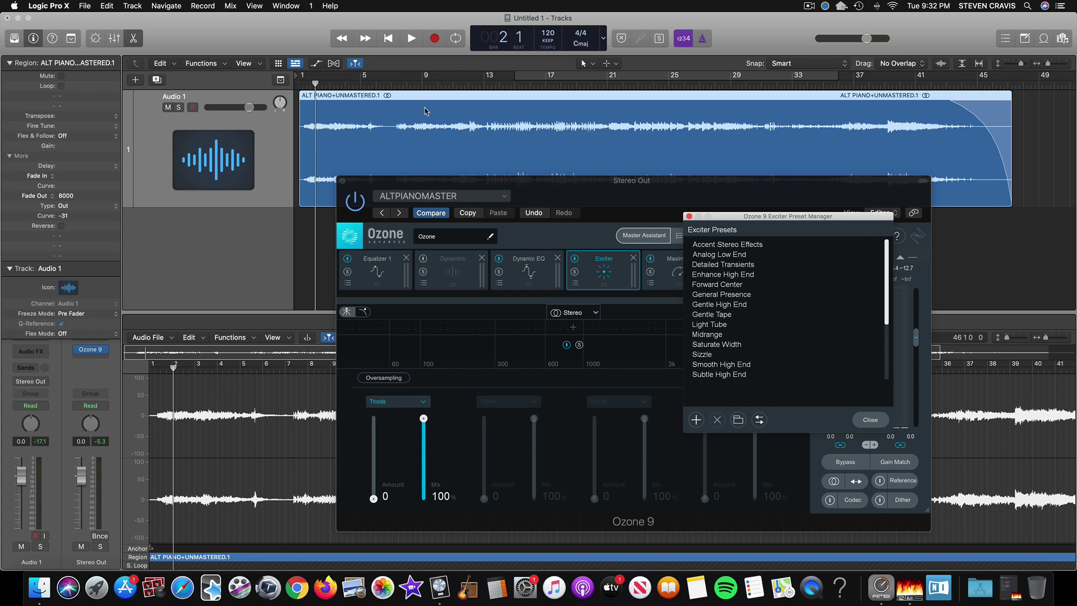
pyautogui.click(413, 42)
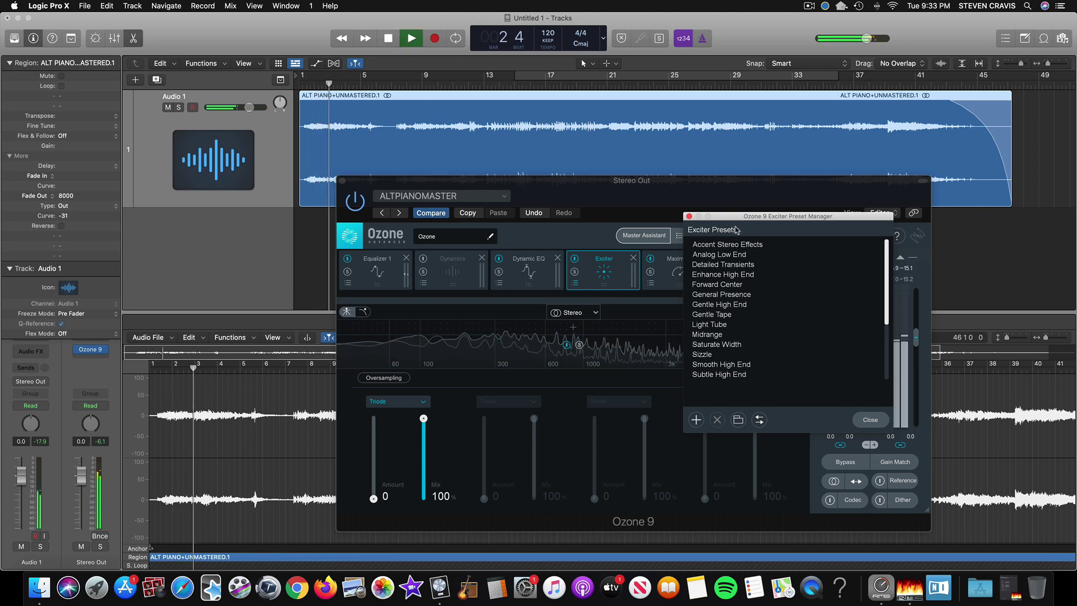
pyautogui.click(388, 39)
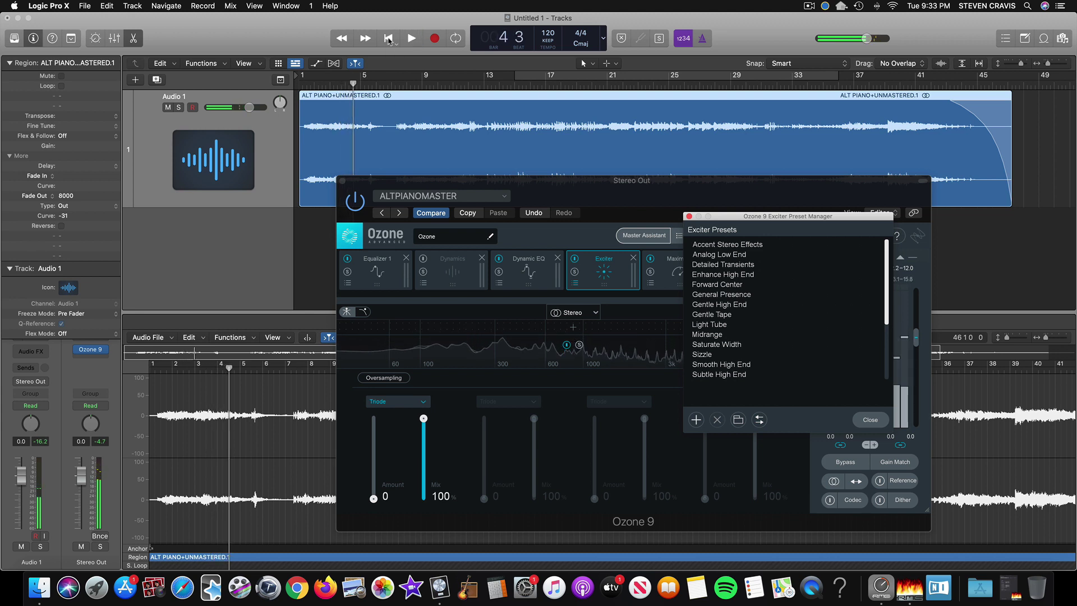
pyautogui.click(389, 40)
pyautogui.click(704, 246)
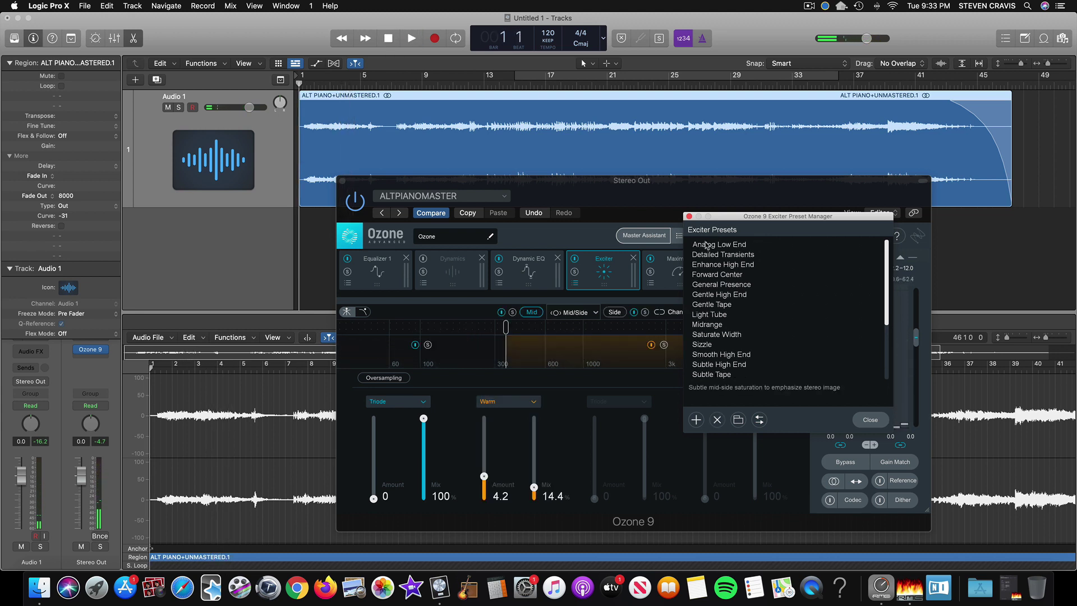
pyautogui.scroll(-1, 705, 241)
pyautogui.scroll(1, 767, 277)
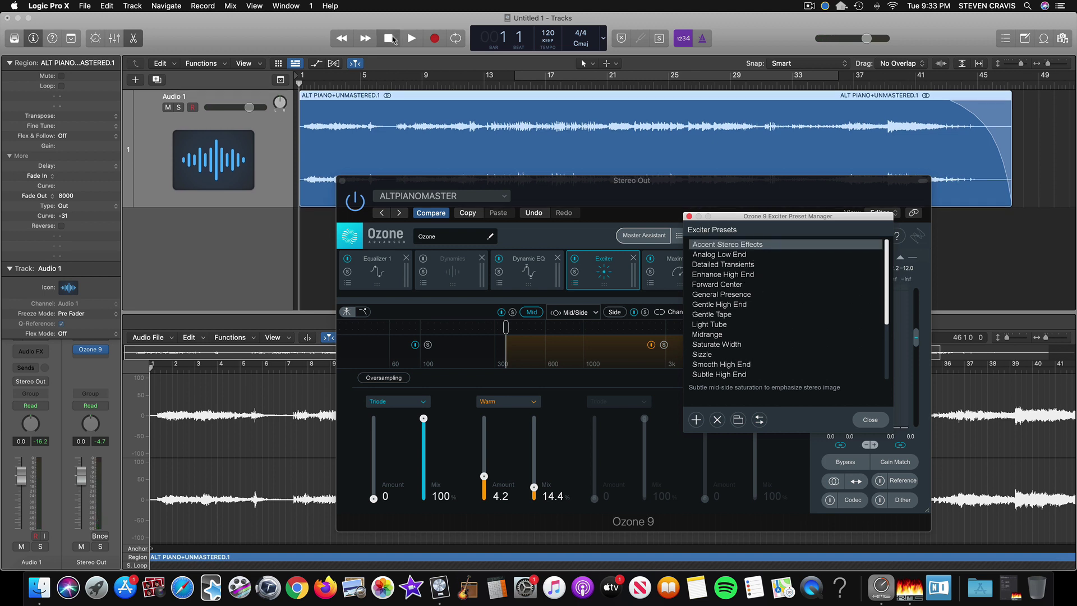
pyautogui.click(412, 39)
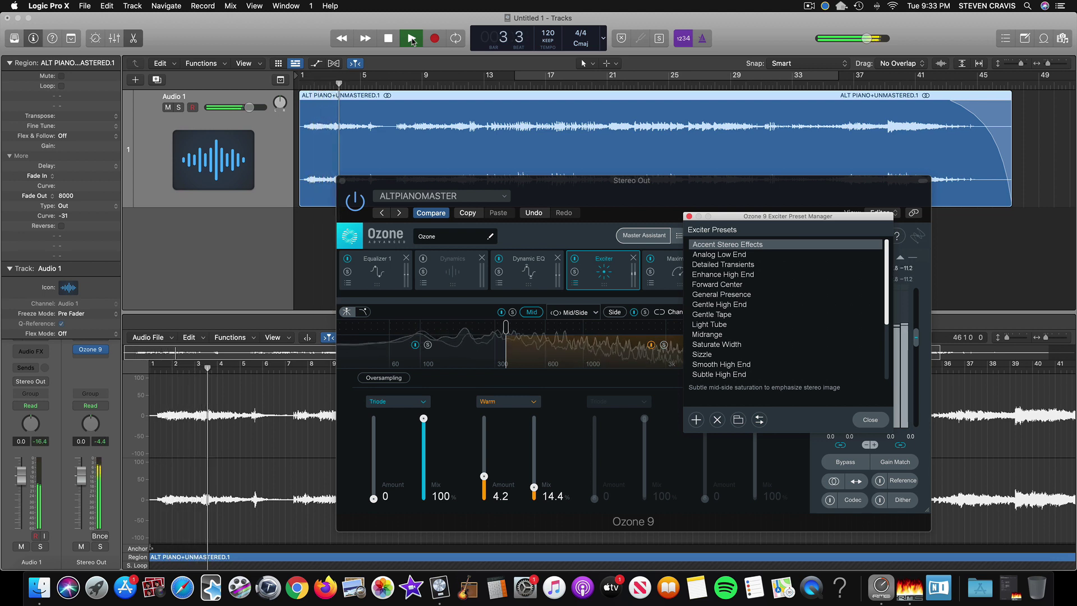
# Try Enhance High End, Gentle High End, Midrange and Subtle Tape, then settle on Forward Center.
pyautogui.click(725, 267)
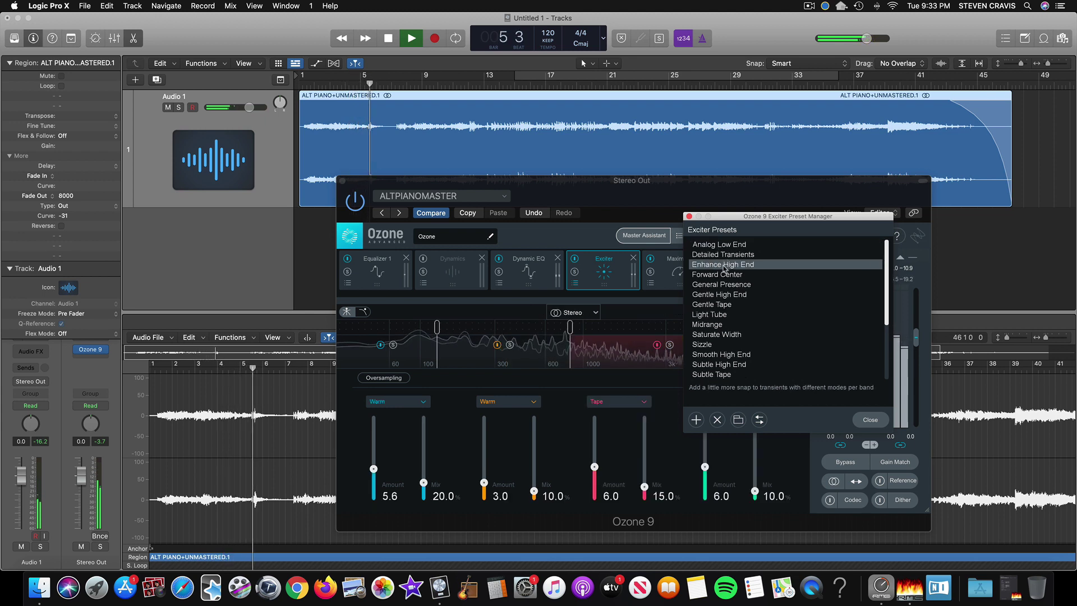
pyautogui.click(723, 295)
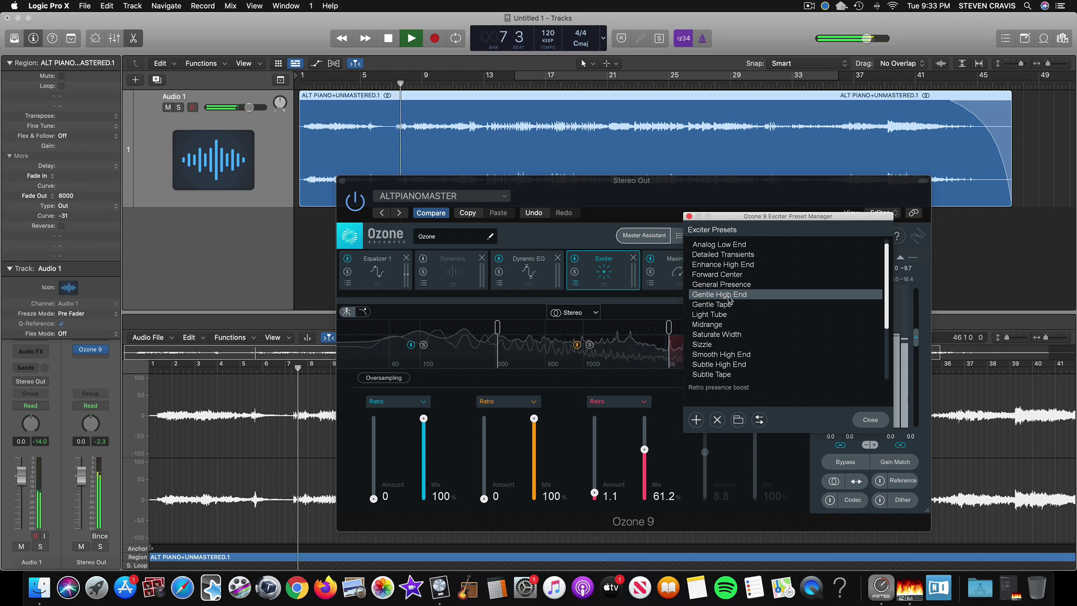
pyautogui.click(389, 38)
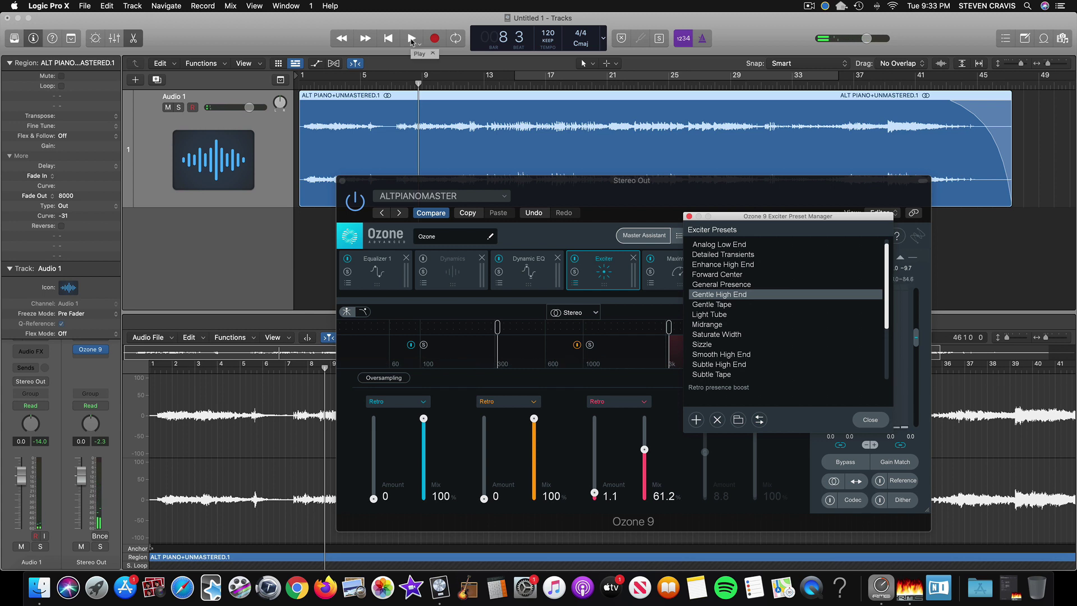
pyautogui.click(412, 38)
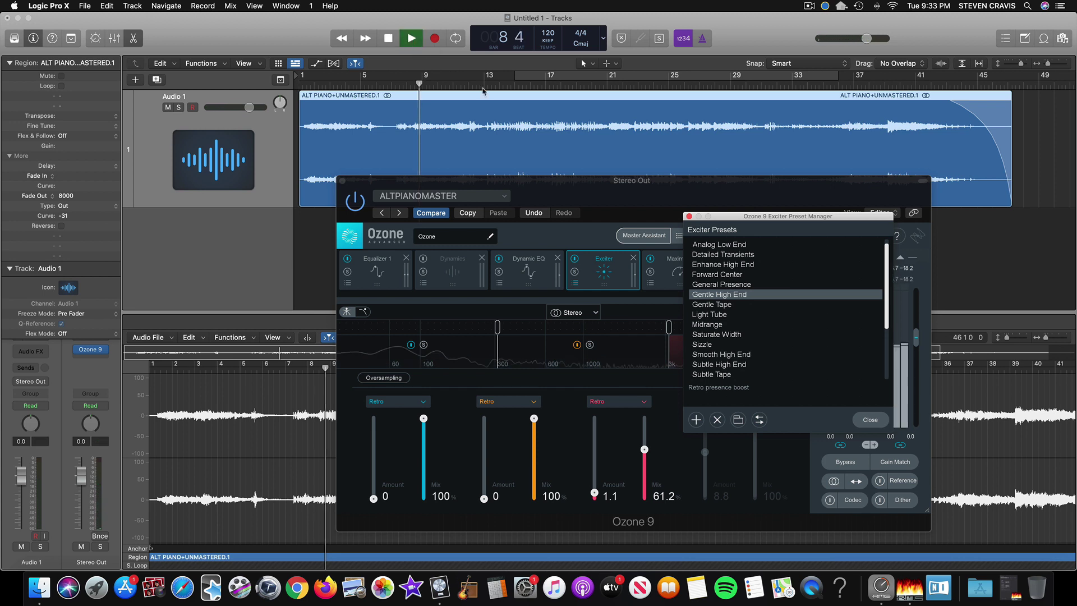
pyautogui.click(712, 326)
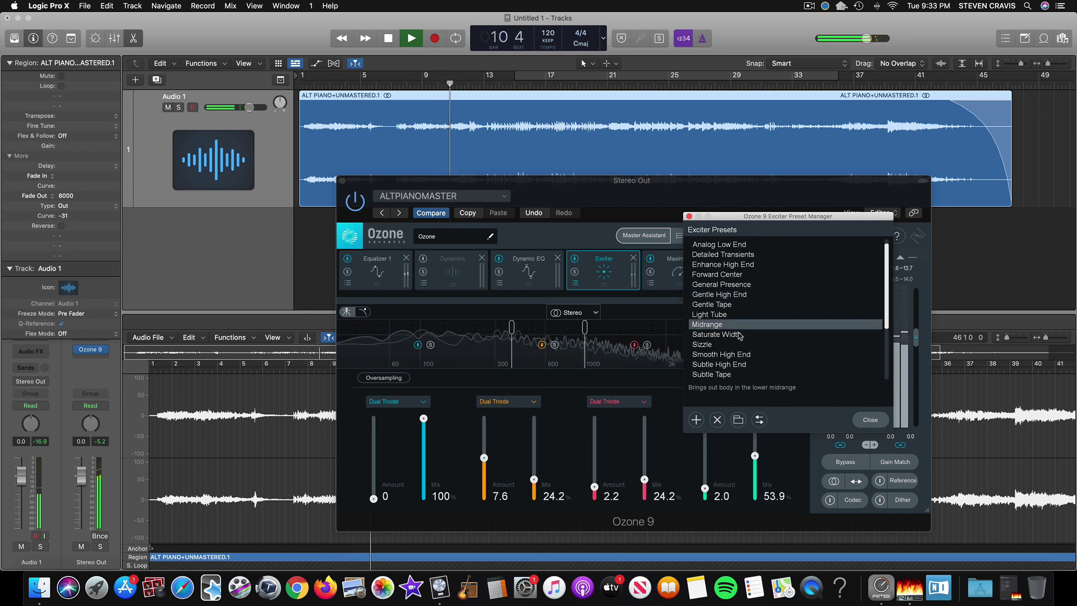
pyautogui.click(721, 373)
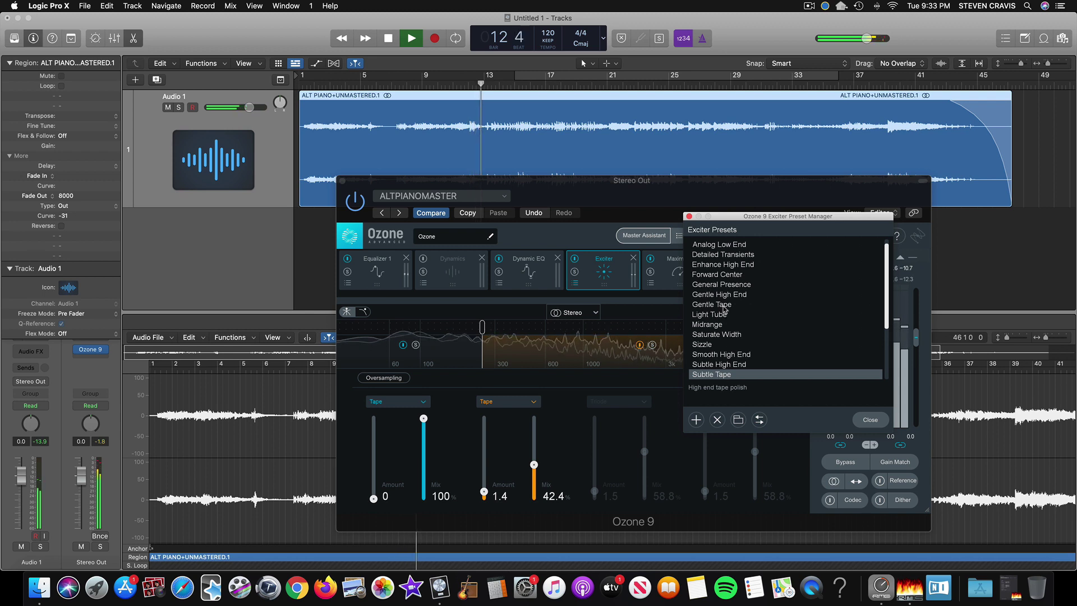
pyautogui.click(729, 275)
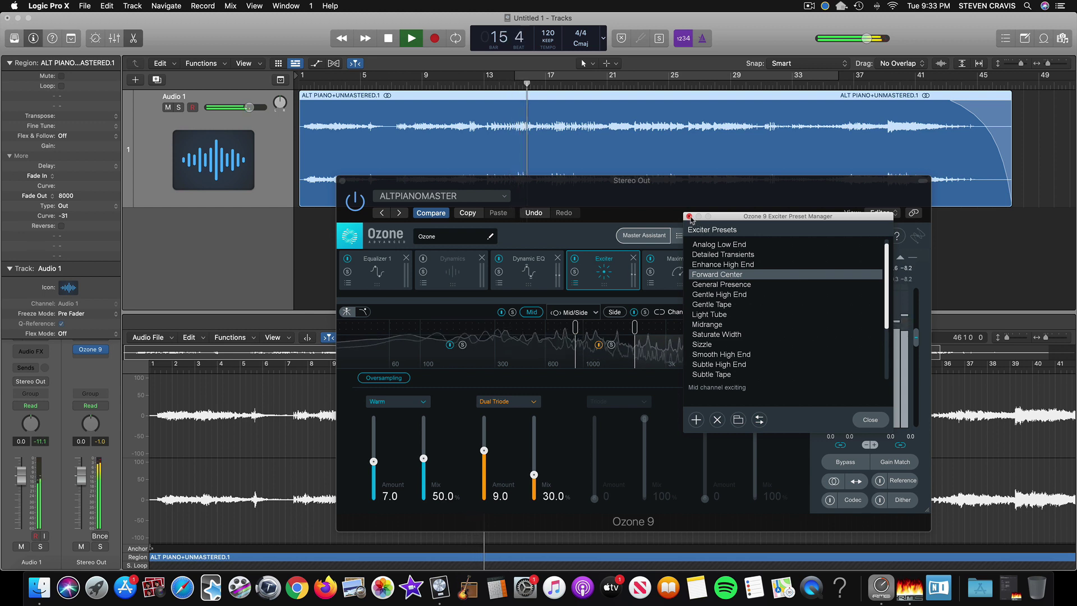
pyautogui.click(387, 39)
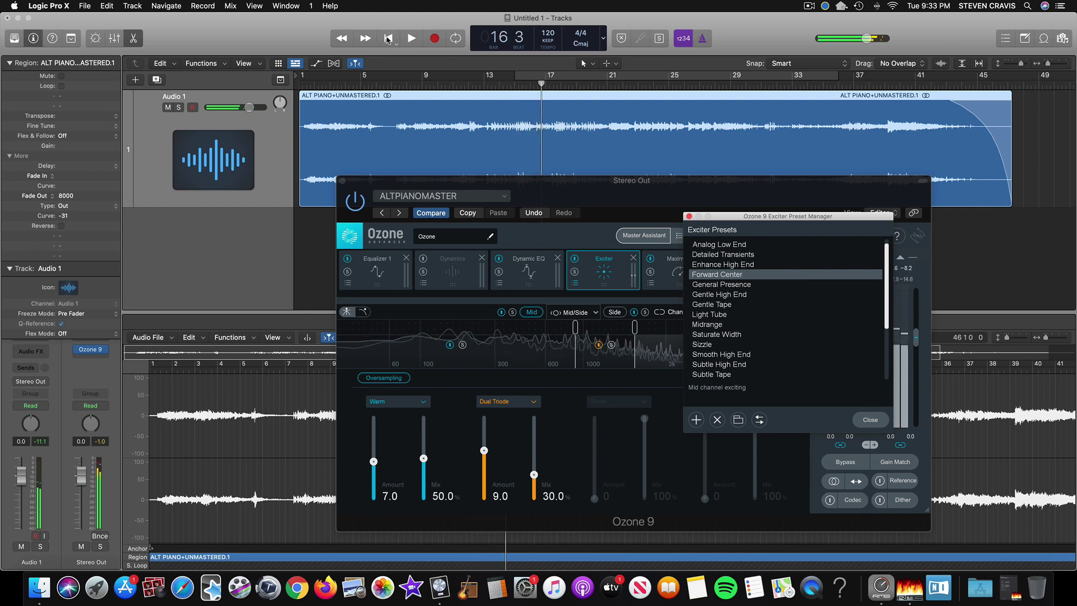
# Remove the Exciter from the Ozone chain and add an Imager module in its place.
pyautogui.click(690, 216)
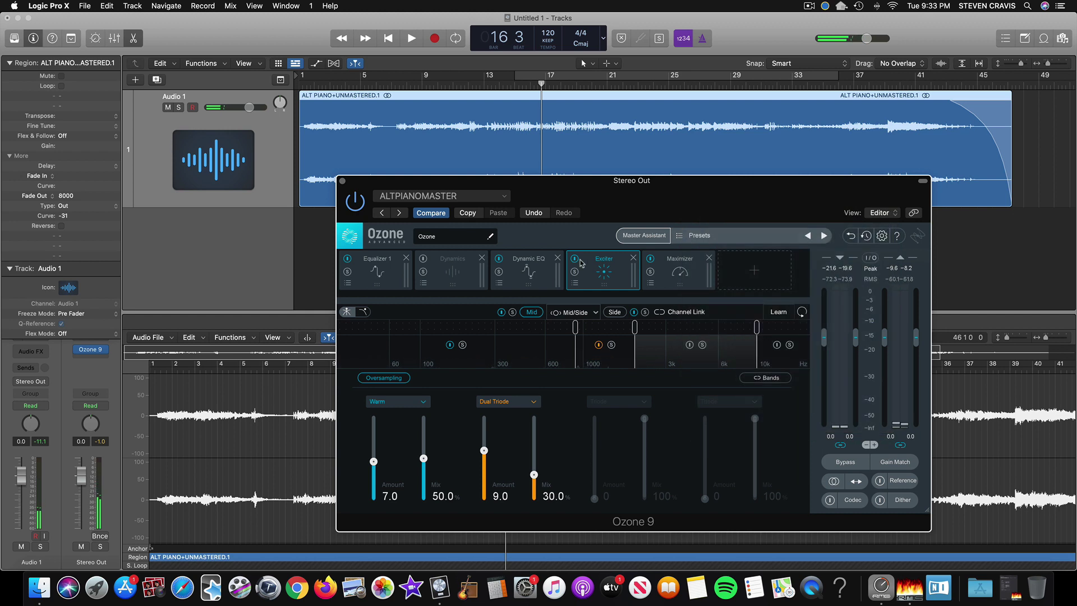
pyautogui.click(634, 258)
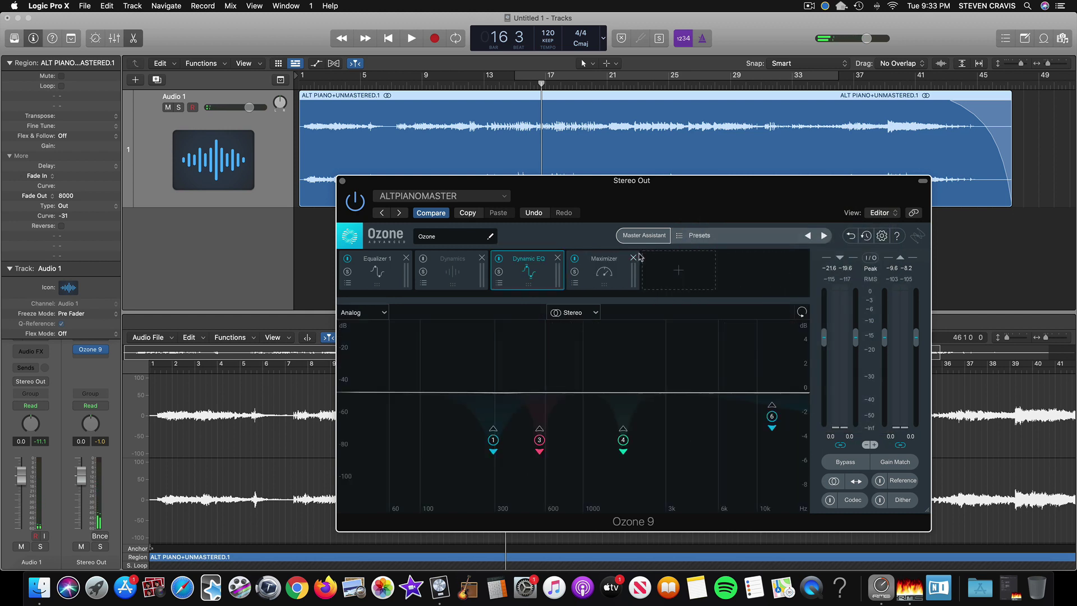
pyautogui.click(679, 272)
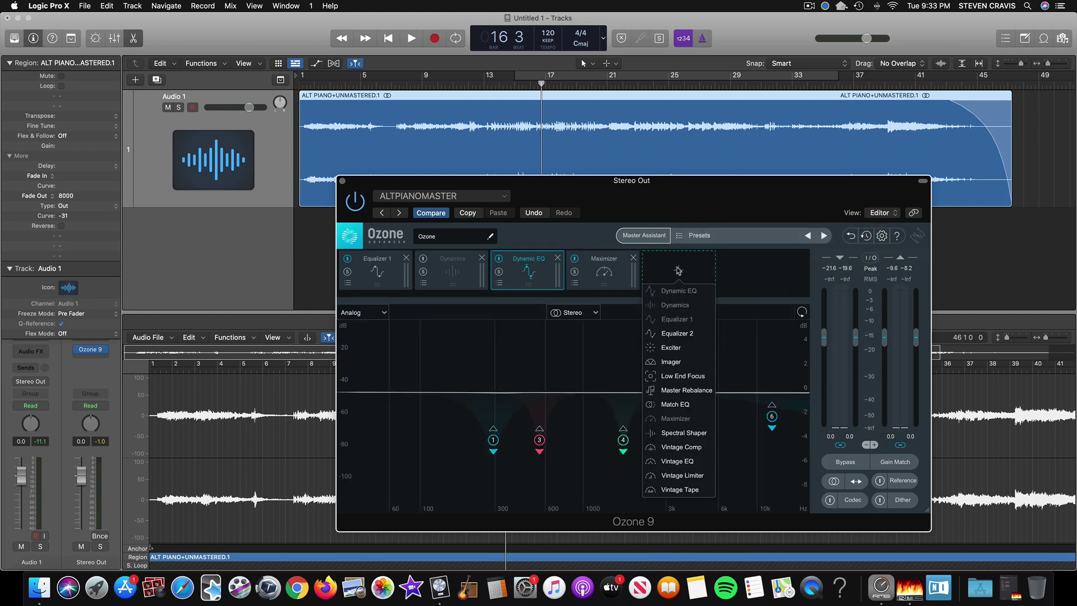
pyautogui.click(671, 362)
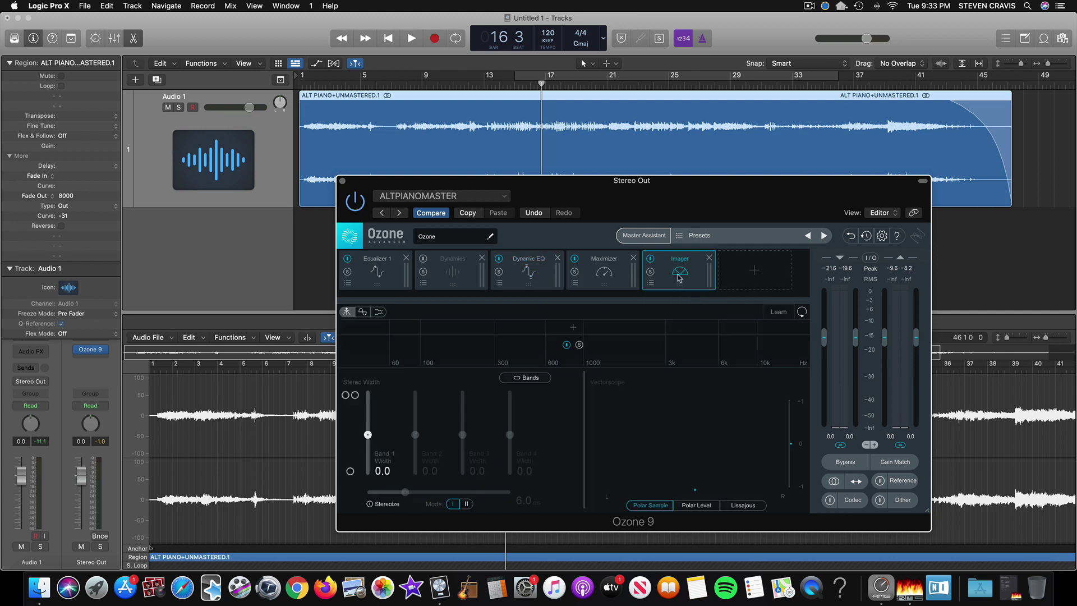
# Move the Imager just ahead of the Maximizer and browse its presets.
pyautogui.moveTo(688, 277); pyautogui.dragTo(610, 276)
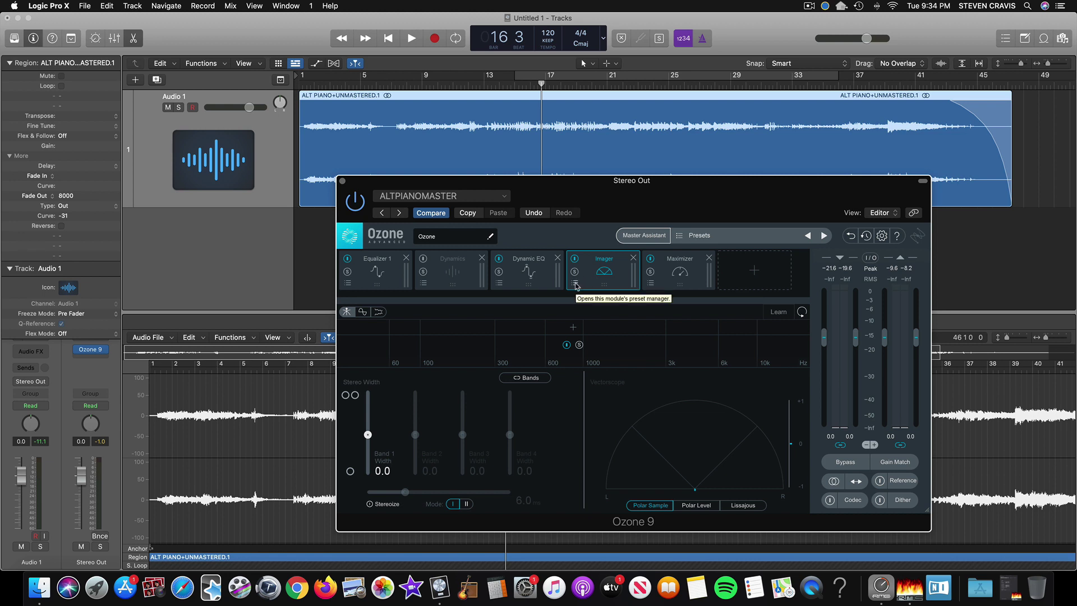
pyautogui.click(576, 284)
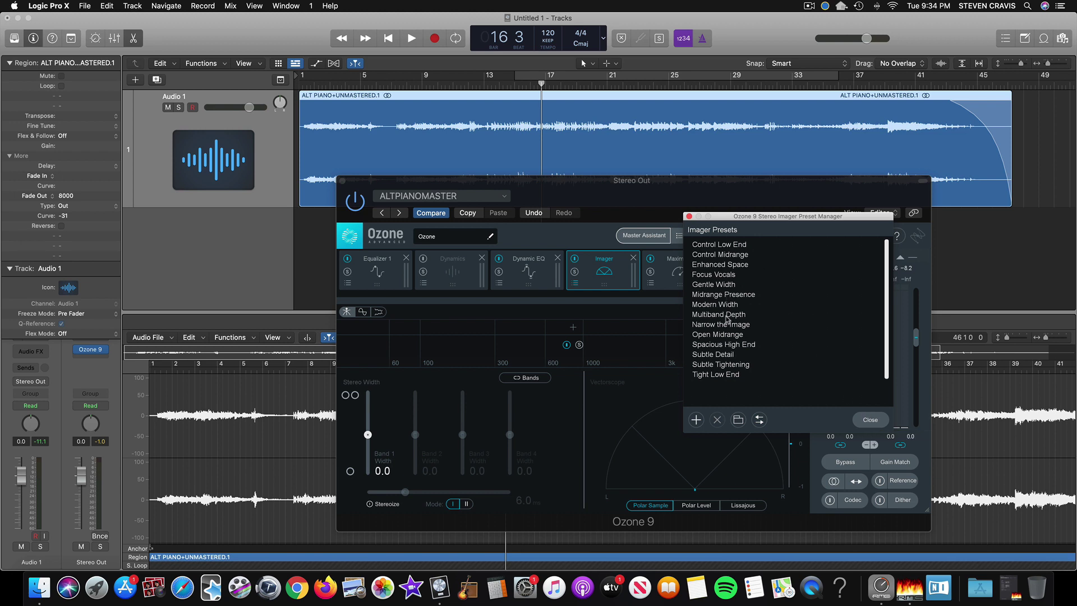
pyautogui.click(870, 420)
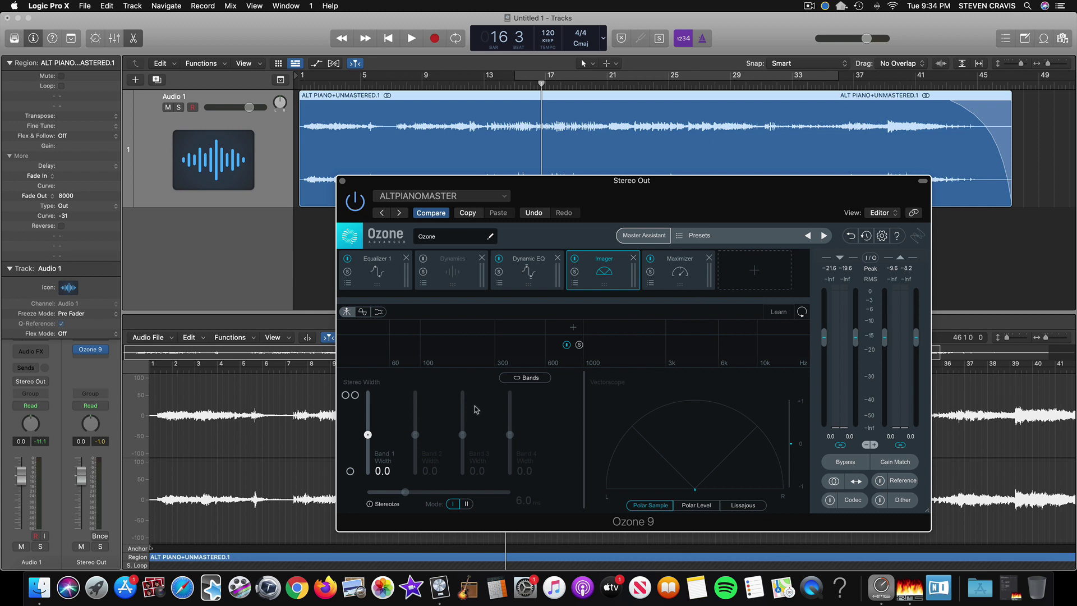
# Open the Maximizer panel to review its -12.7 dB threshold and -1.0 dB ceiling.
pyautogui.click(679, 270)
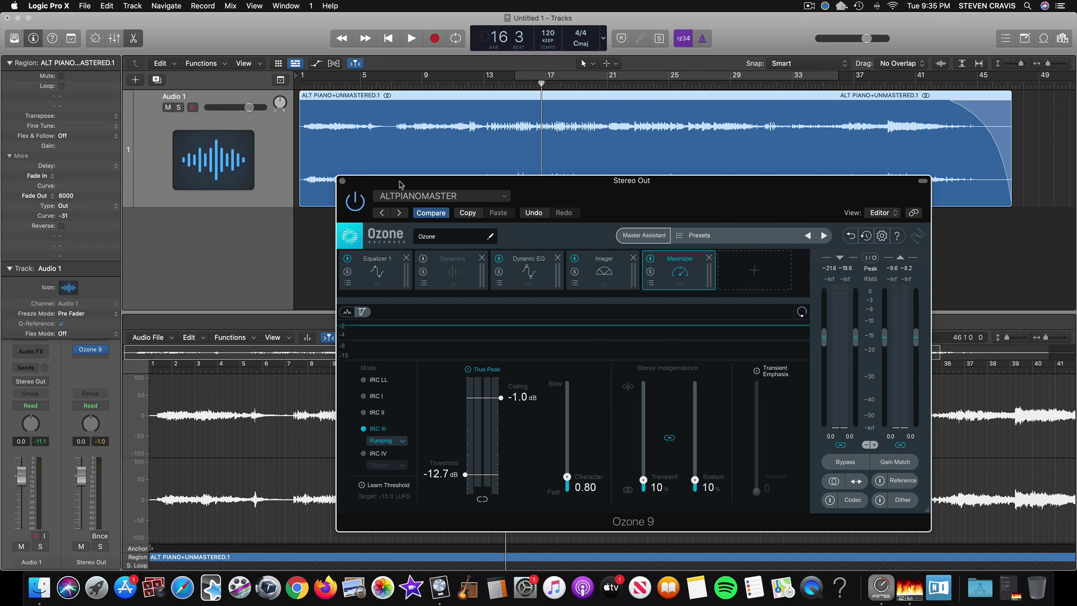
# Close the Ozone window, return the playhead to the song's start, and open the File menu.
pyautogui.click(343, 181)
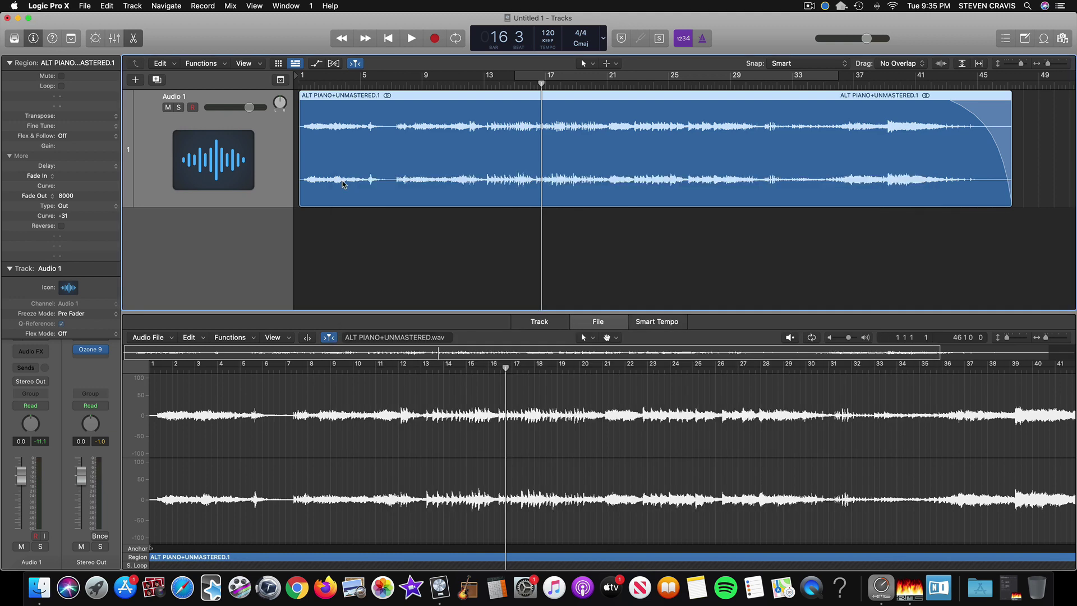
pyautogui.click(394, 42)
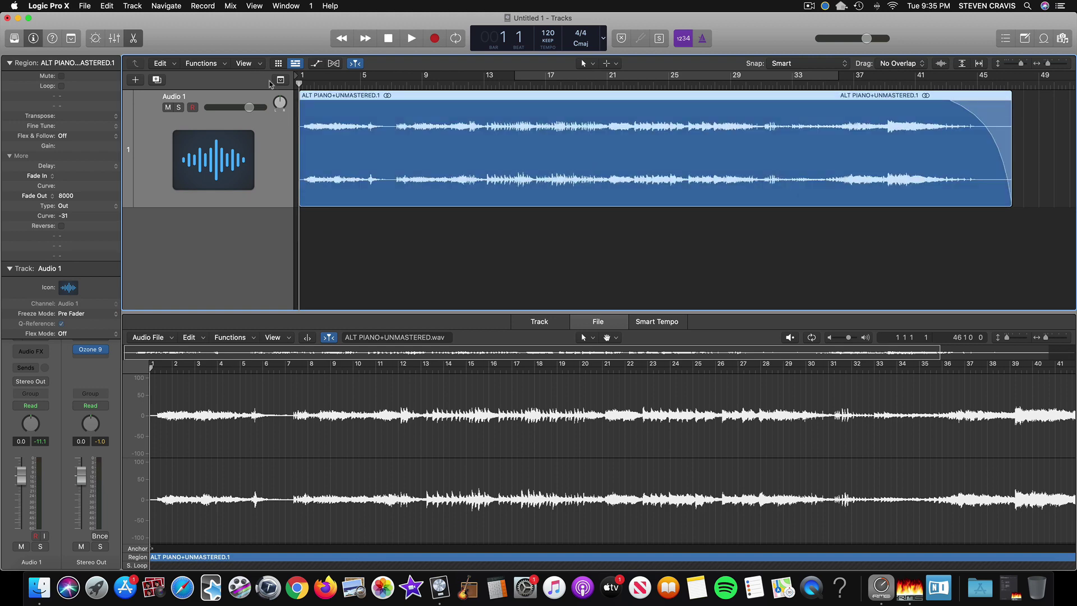
pyautogui.click(85, 6)
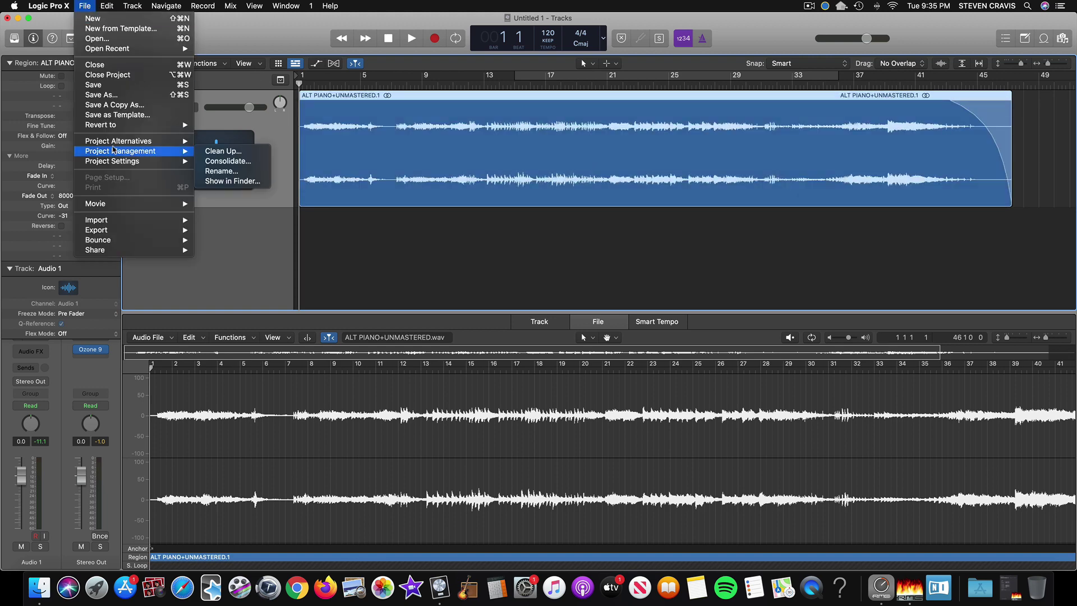
# Open the project Bounce dialog, set 16 Bit with UV22HR dithering, and review the MP3 settings.
pyautogui.moveTo(122, 242)
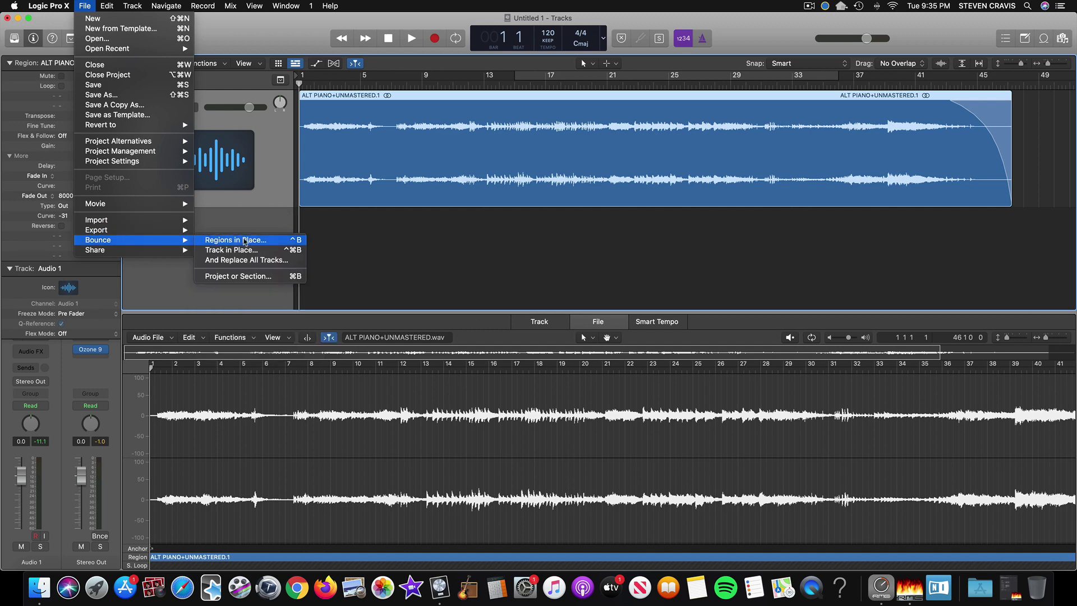
pyautogui.click(240, 276)
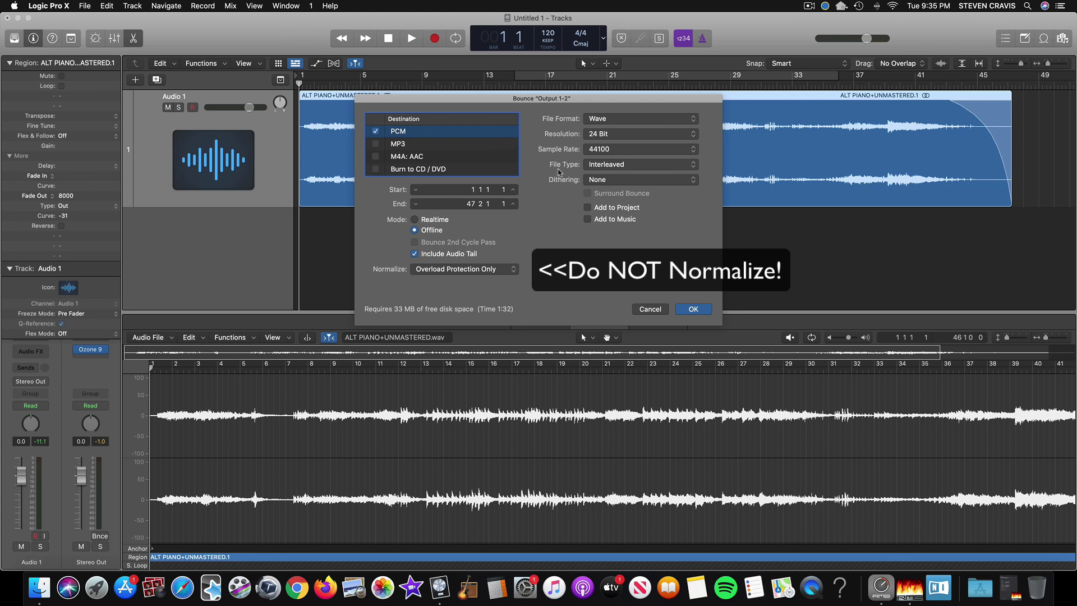
pyautogui.click(616, 138)
pyautogui.click(614, 126)
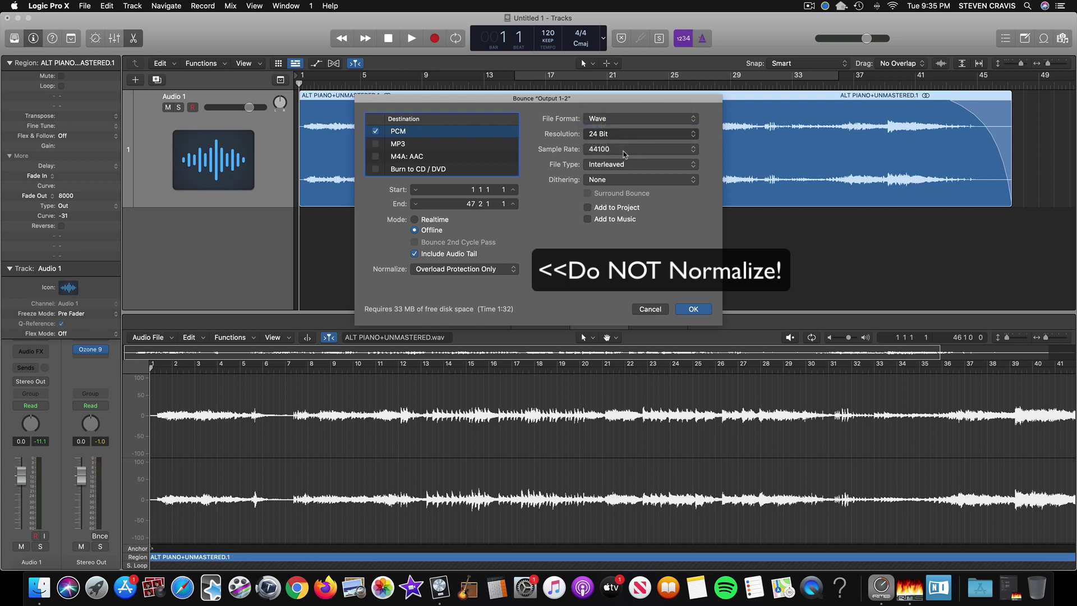
pyautogui.click(612, 181)
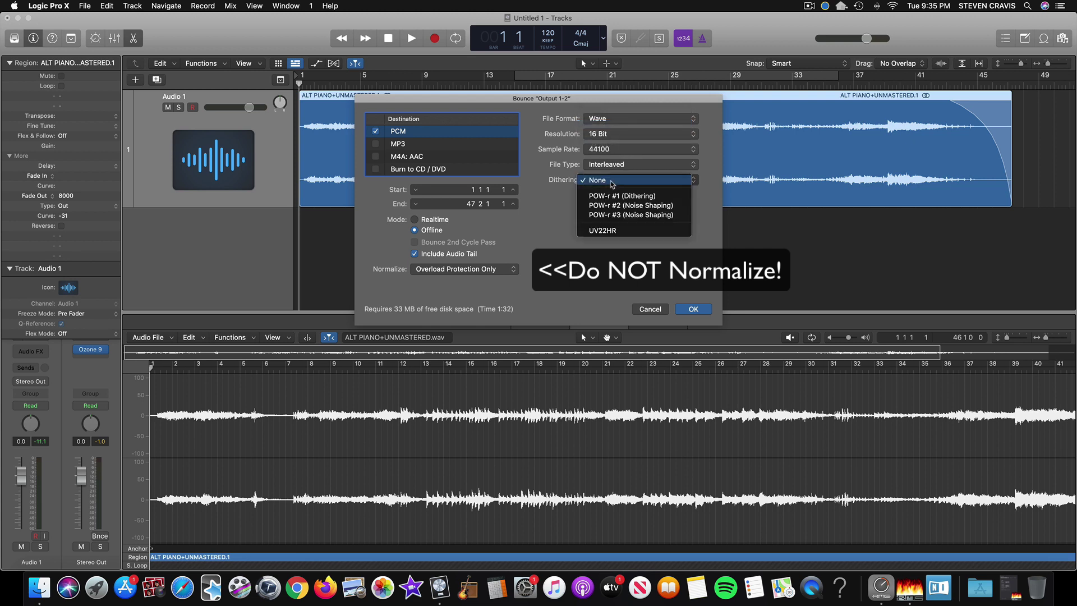
pyautogui.click(619, 232)
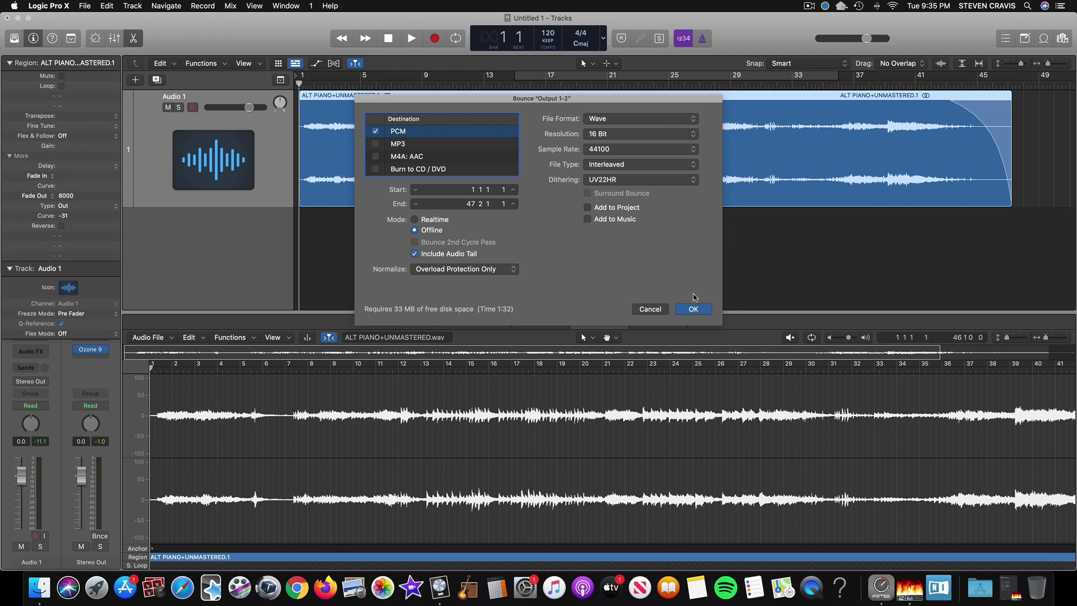
pyautogui.click(376, 144)
pyautogui.click(376, 145)
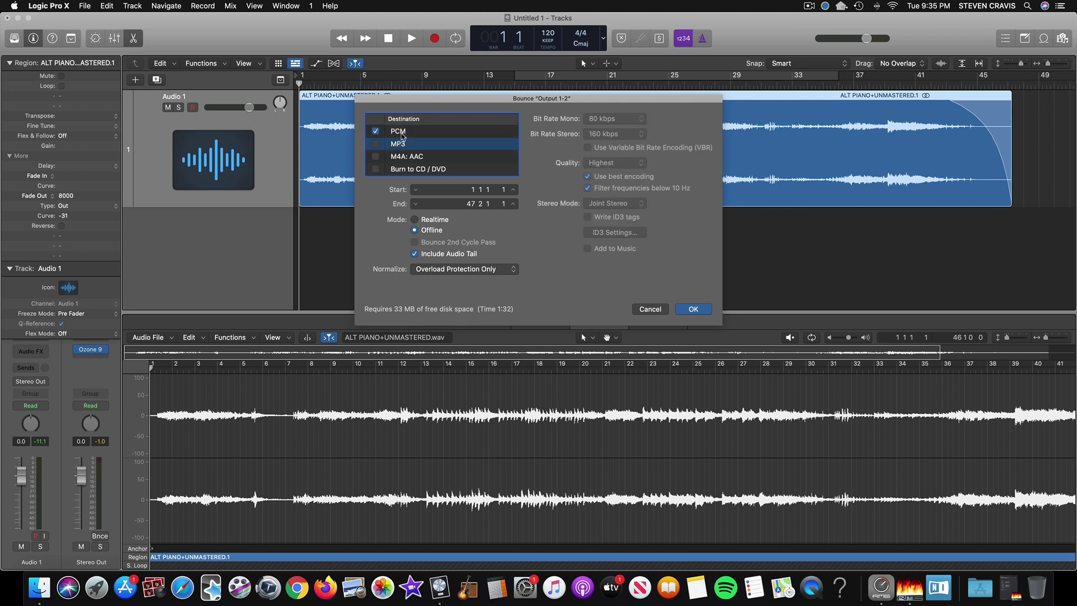